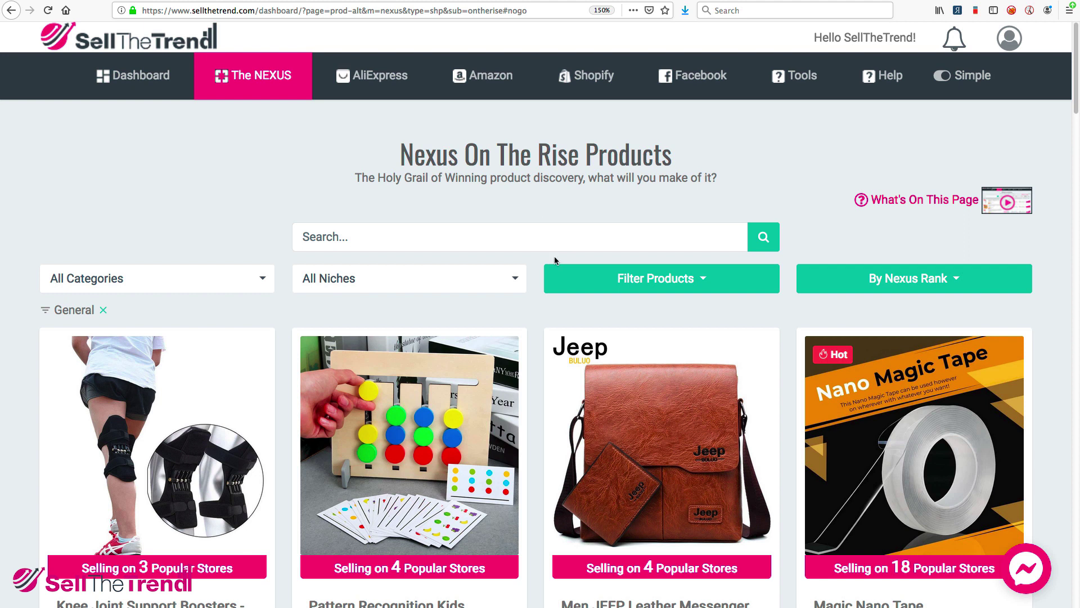
scroll(555, 260, down, 6)
scroll(555, 261, down, 10)
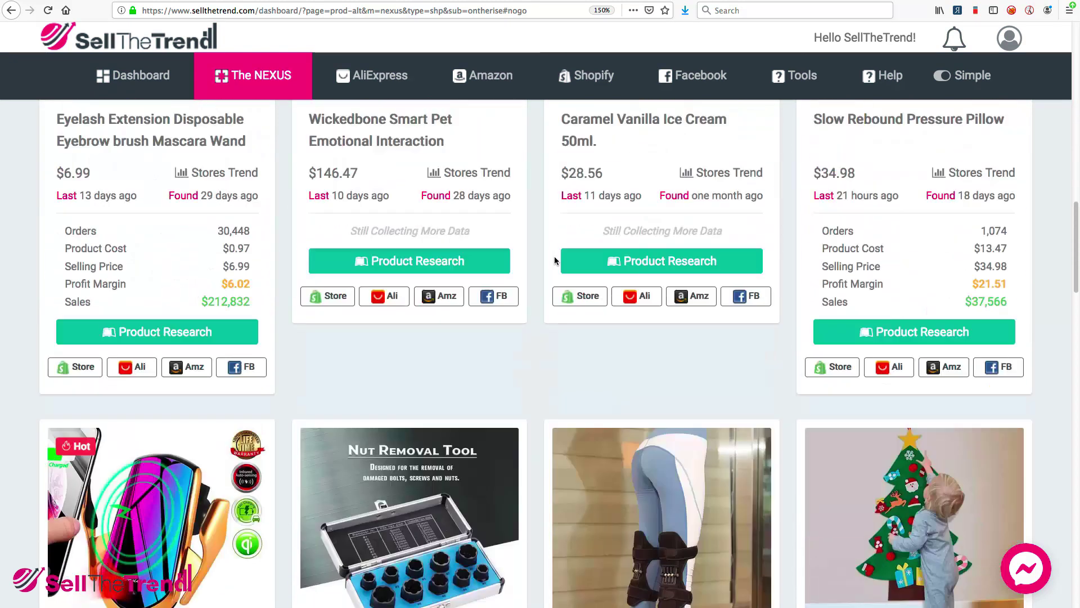
scroll(555, 260, up, 15)
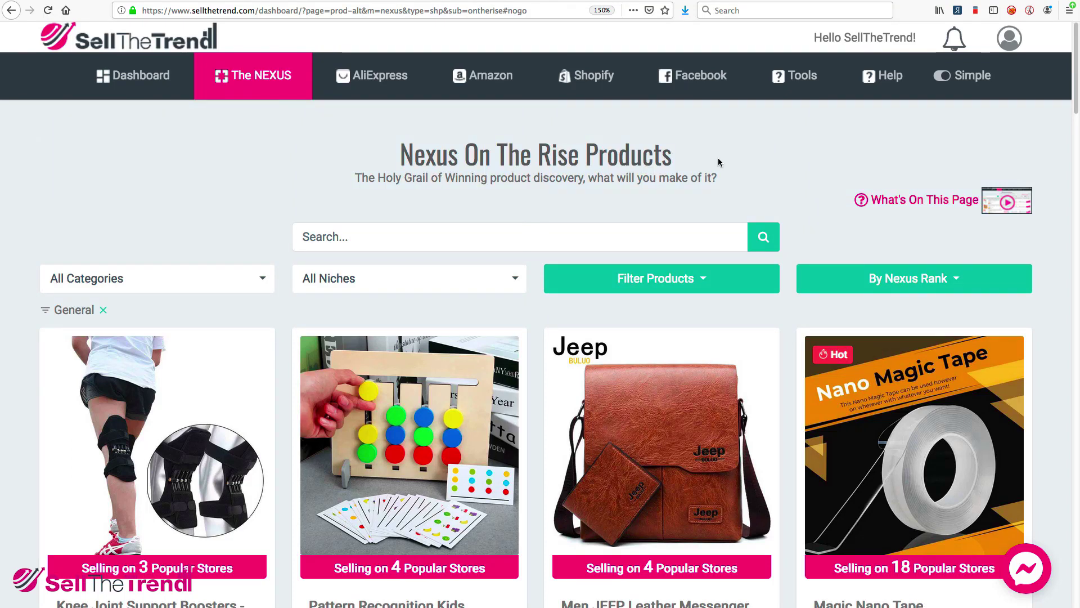
mouse_move(787, 83)
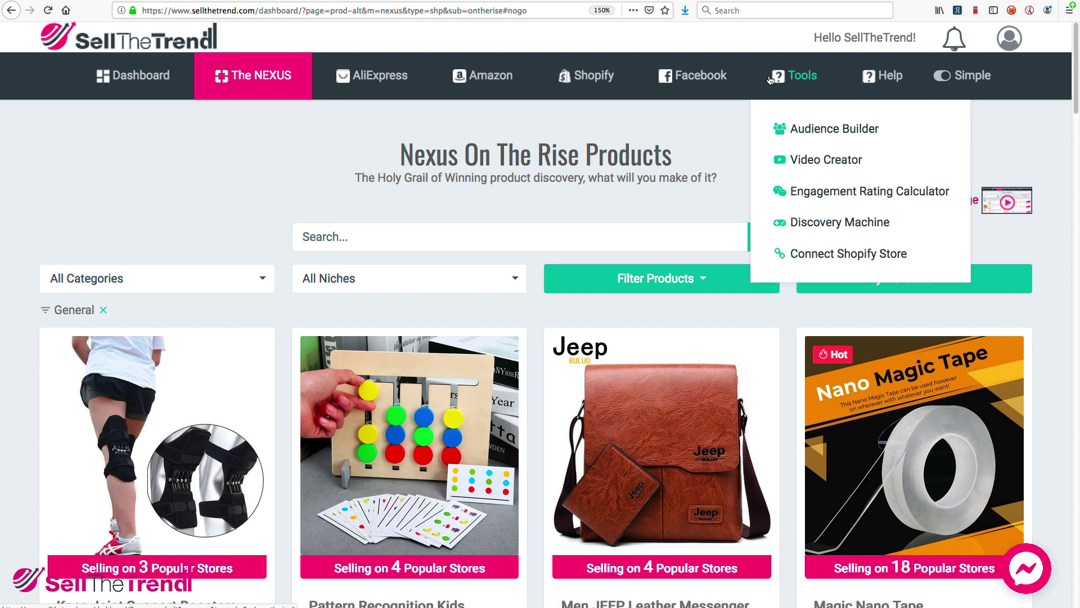
click(830, 260)
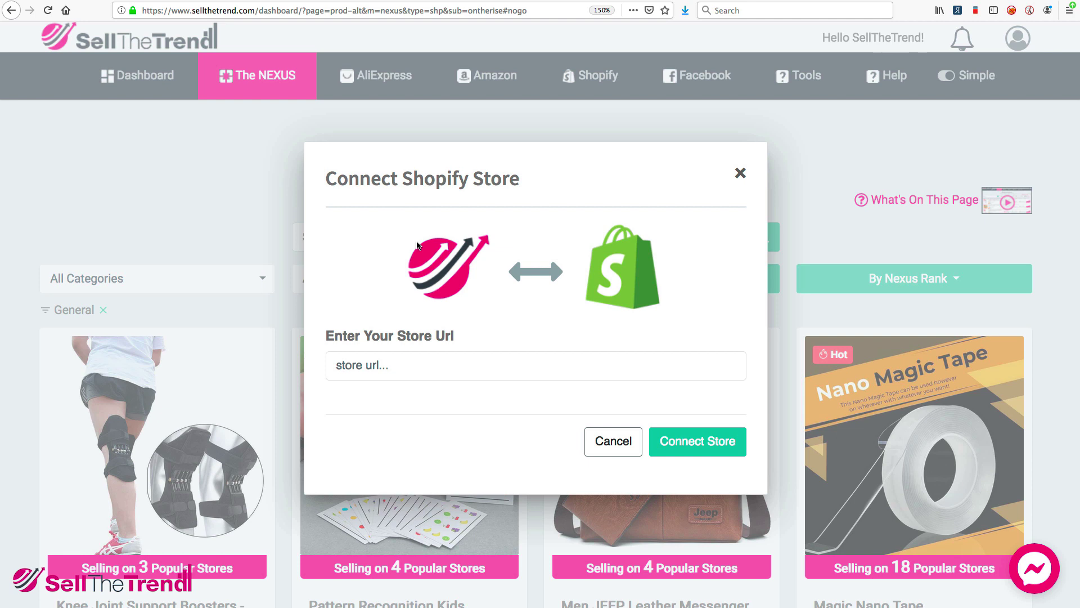
click(742, 173)
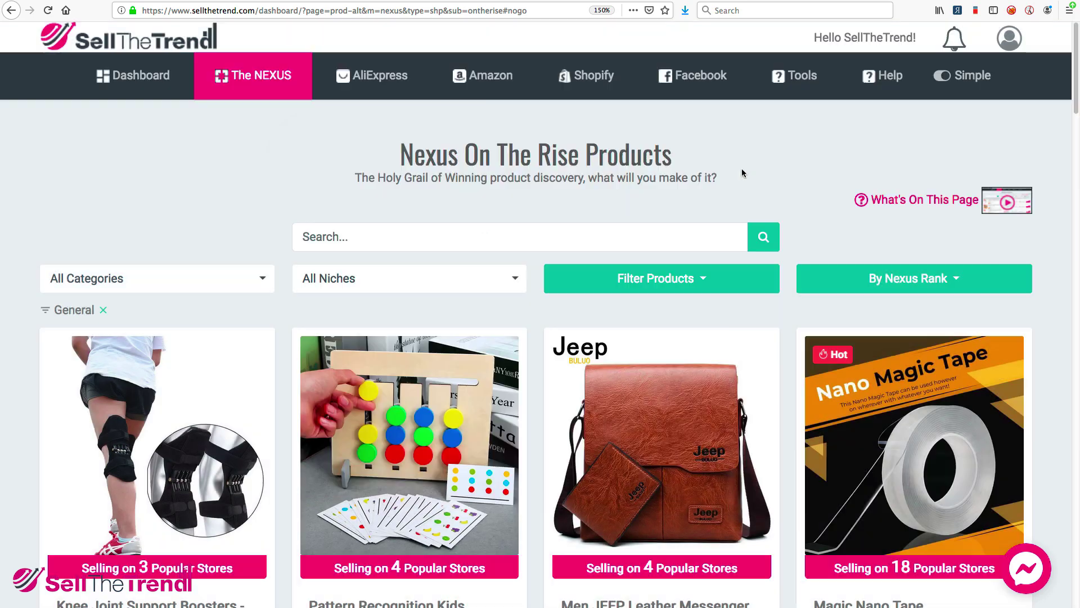
Open the product research for Magic Nano Tape and start adding the product to Shopify.
scroll(820, 204, down, 1)
scroll(820, 203, down, 2)
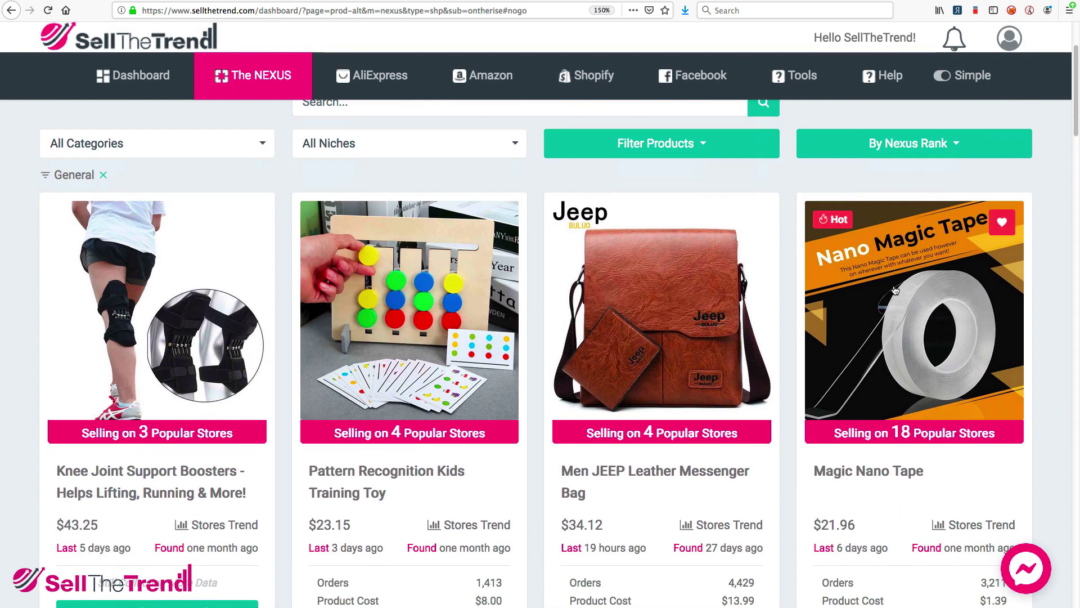
click(899, 330)
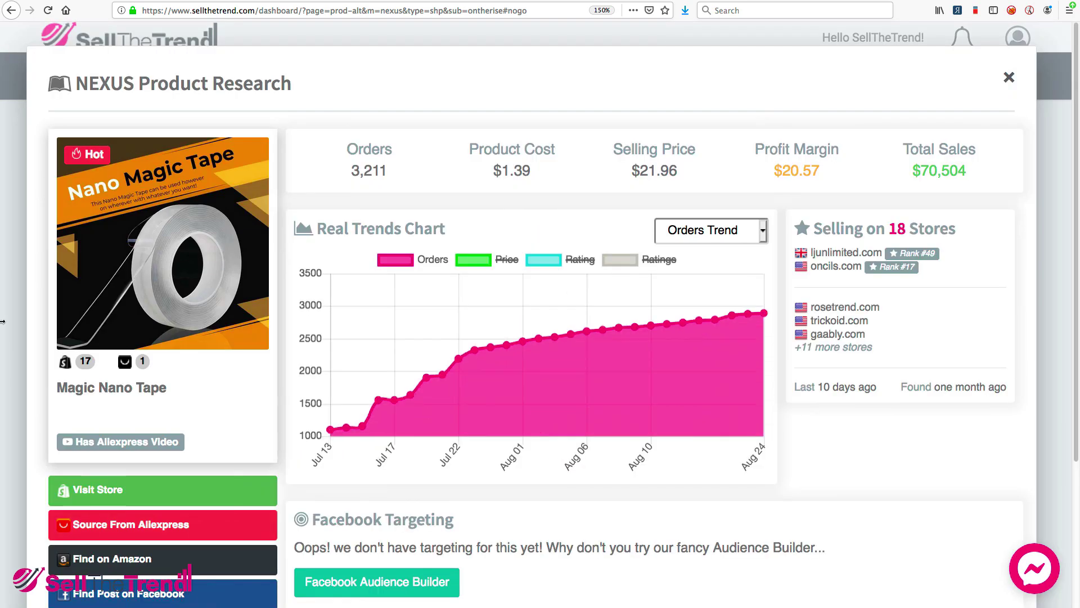
scroll(203, 326, down, 4)
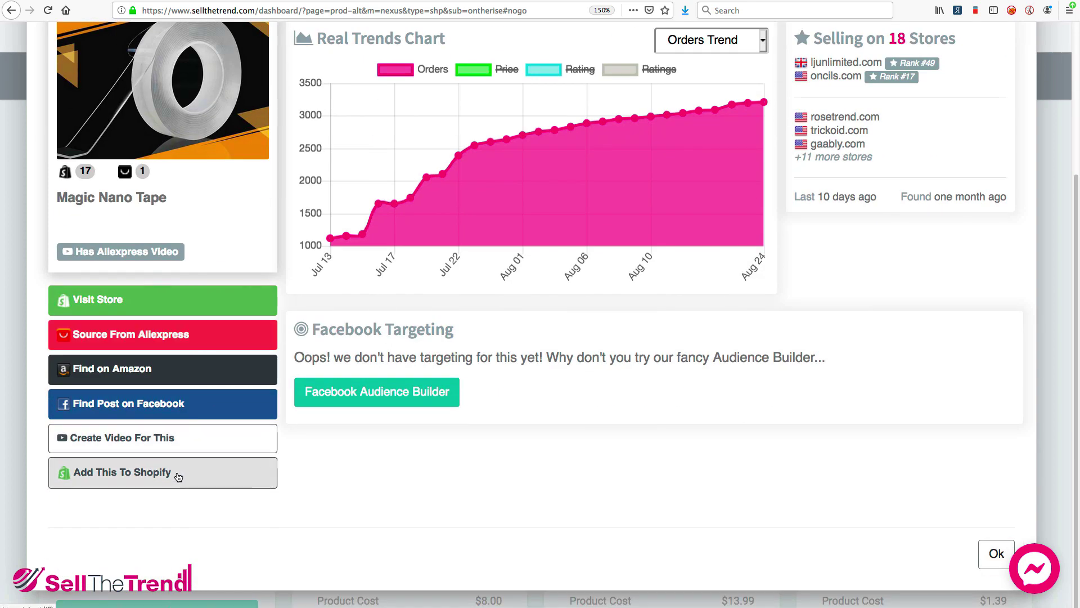
scroll(180, 476, up, 1)
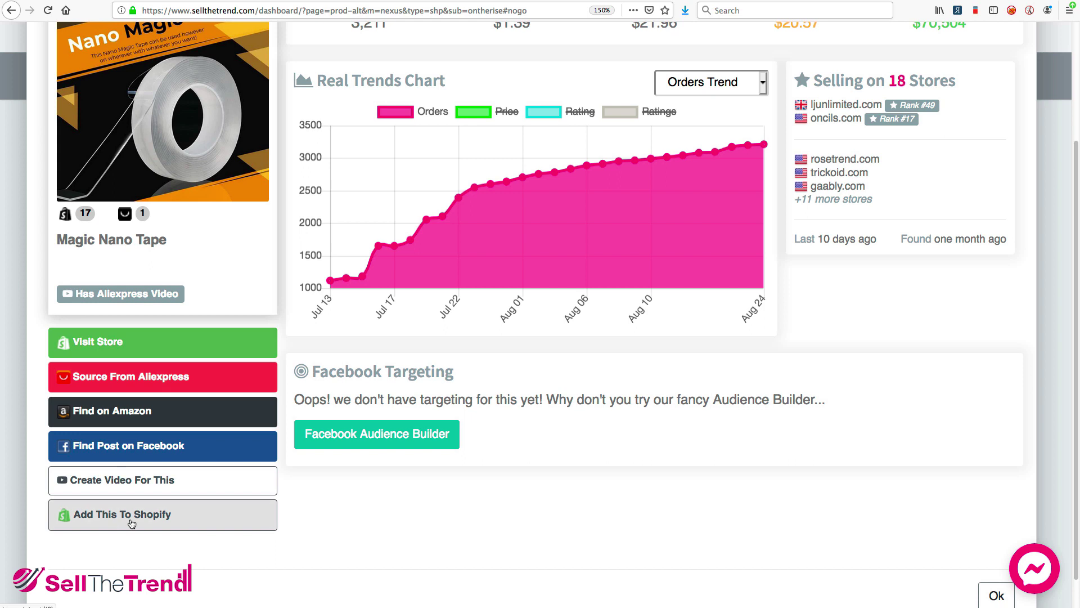
click(130, 521)
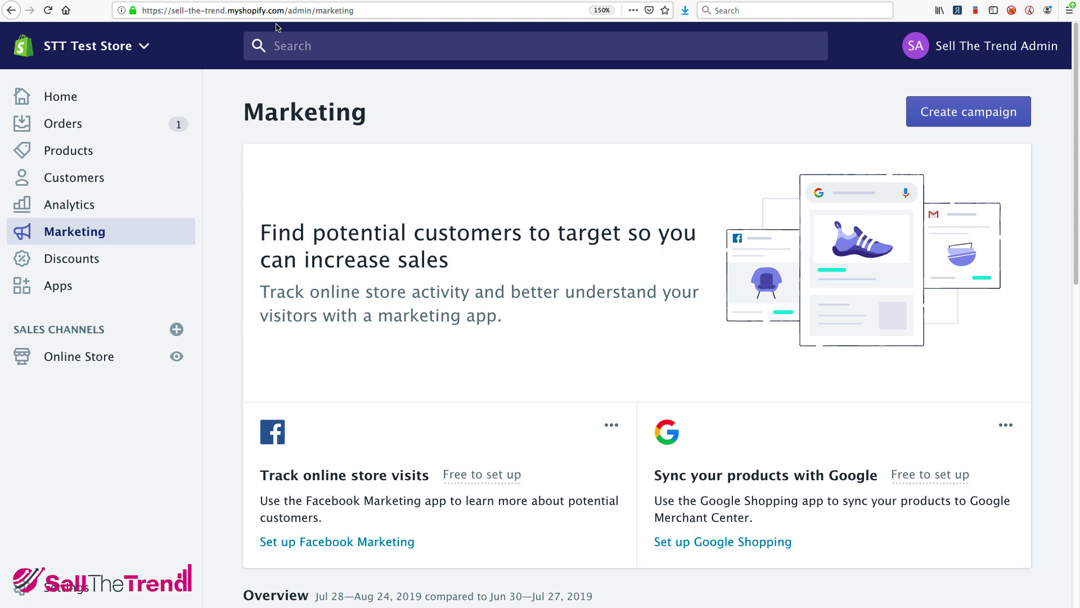
drag(142, 10, 281, 5)
key(super+c)
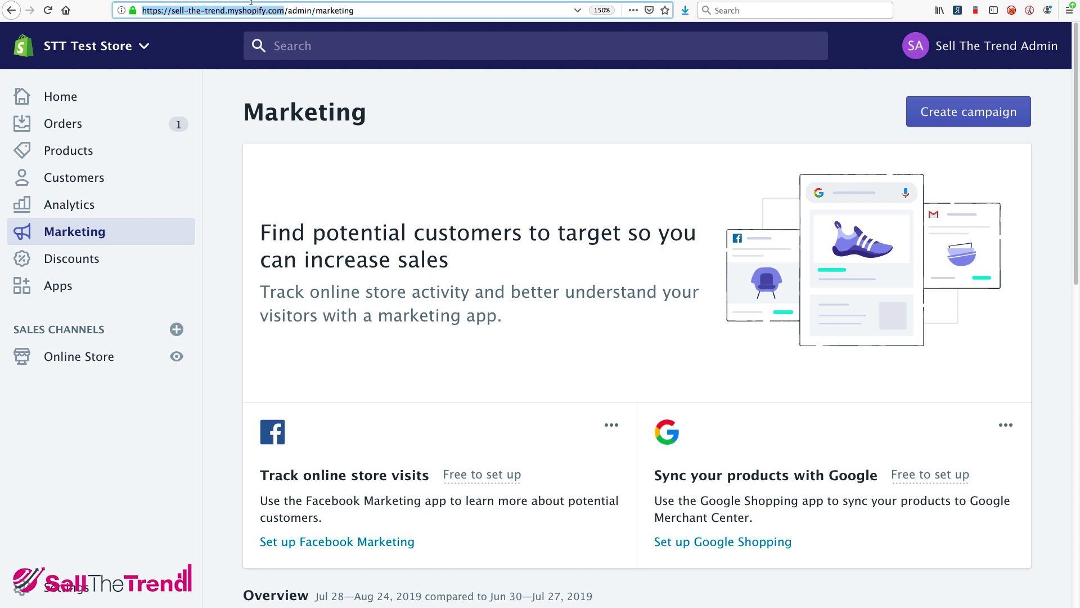
key(ctrl+Tab)
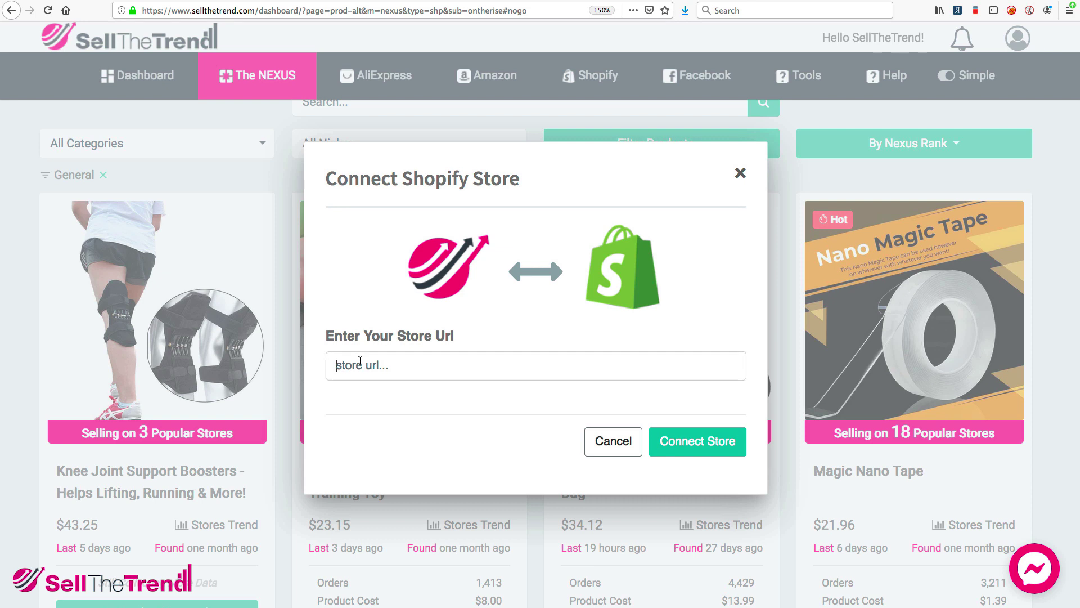
key(super+v)
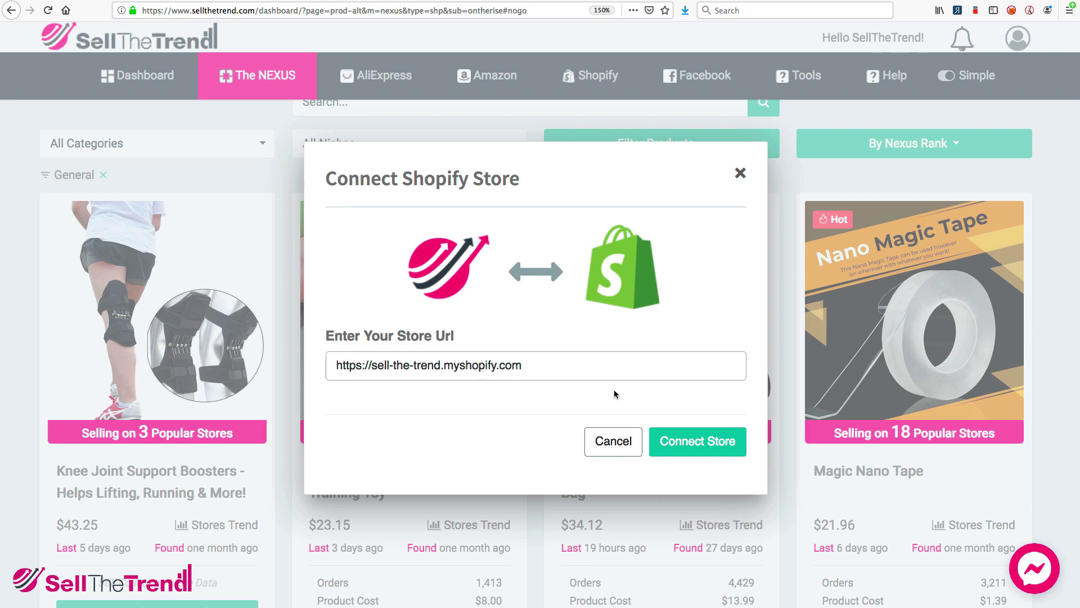
Connect the store and approve installing the unlisted Sell The Trend app in Shopify.
click(701, 444)
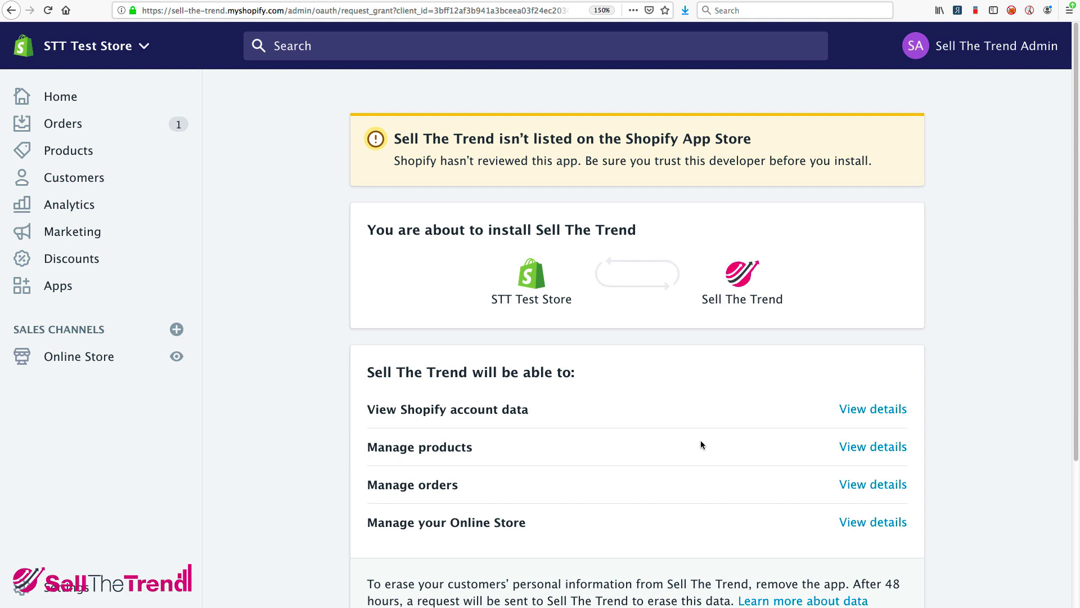
scroll(701, 445, down, 5)
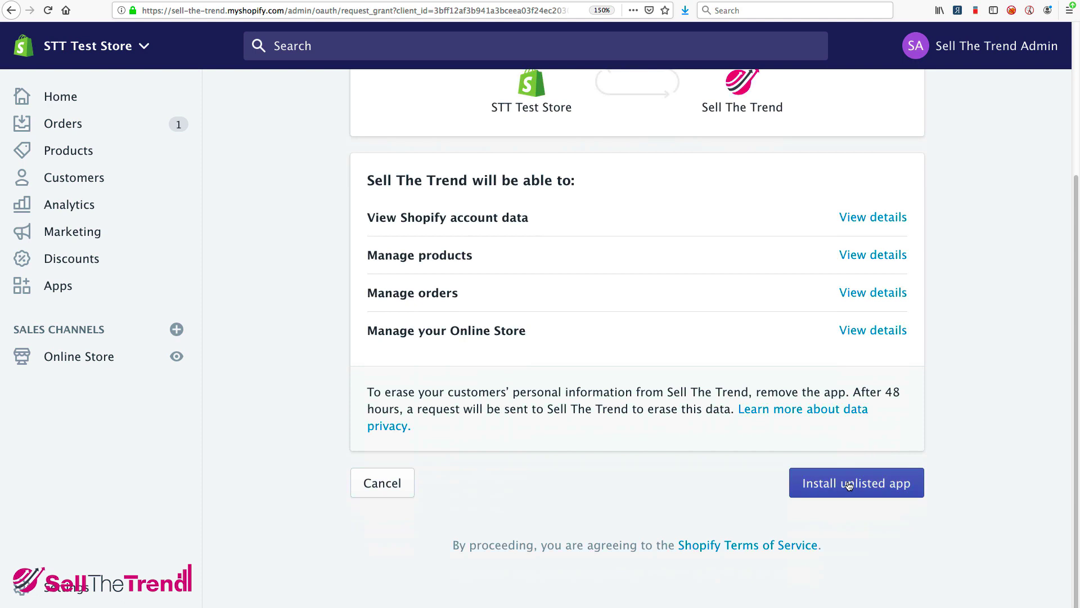
click(853, 493)
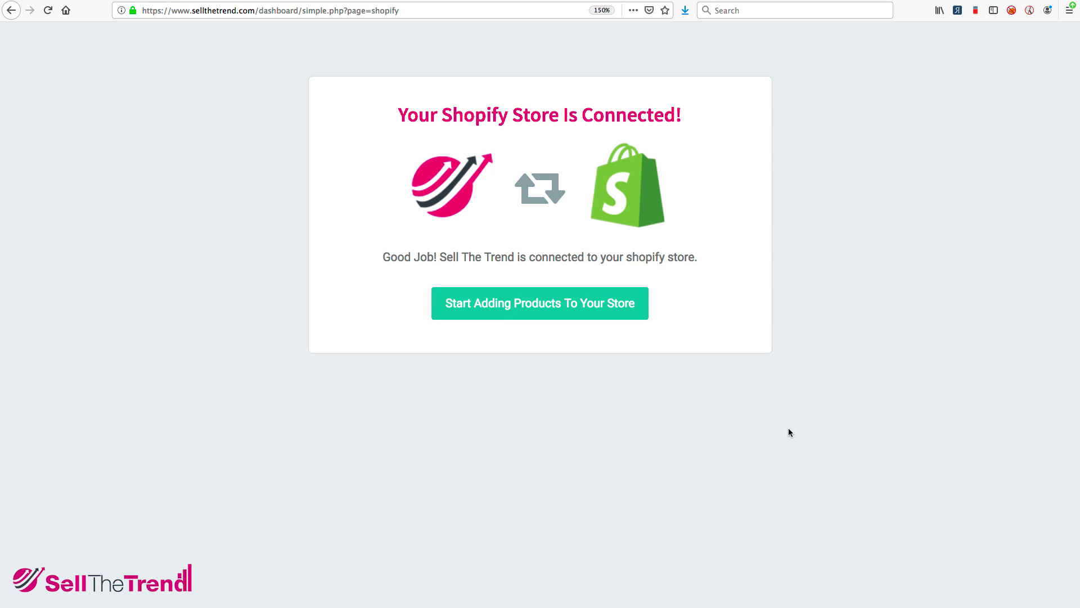
Go back to adding products, open the Nexus On The Rise products and sort them by highest Nexus Rank.
click(529, 311)
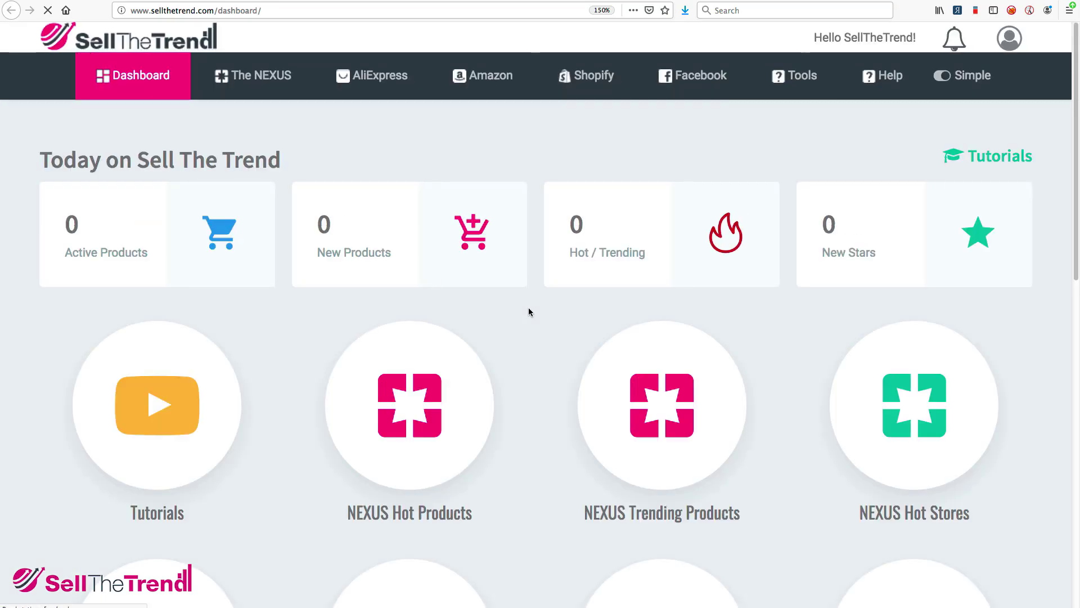
mouse_move(253, 75)
click(264, 191)
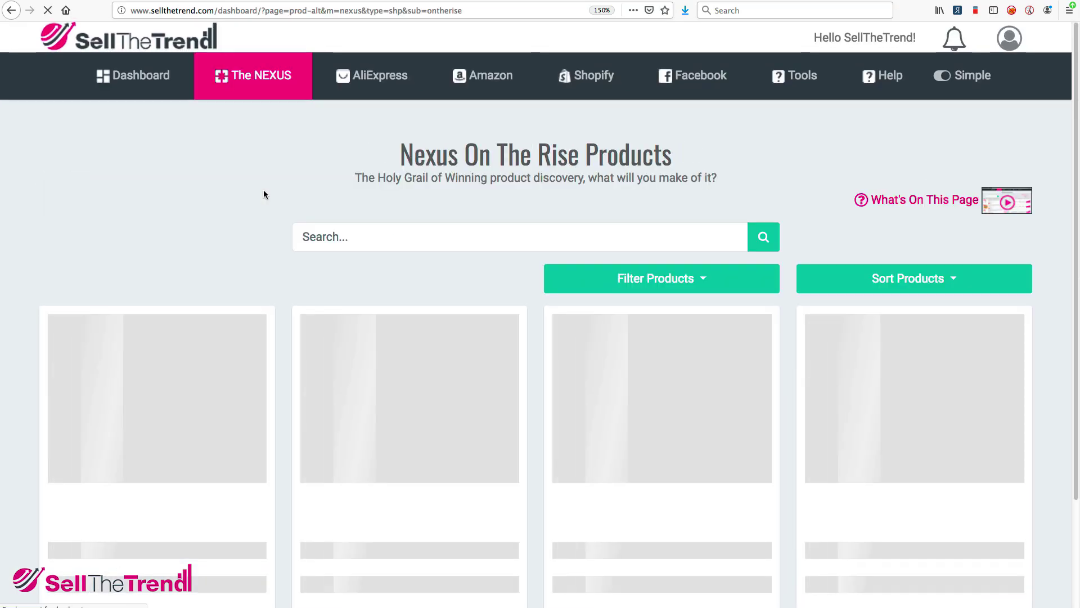
click(945, 282)
mouse_move(861, 315)
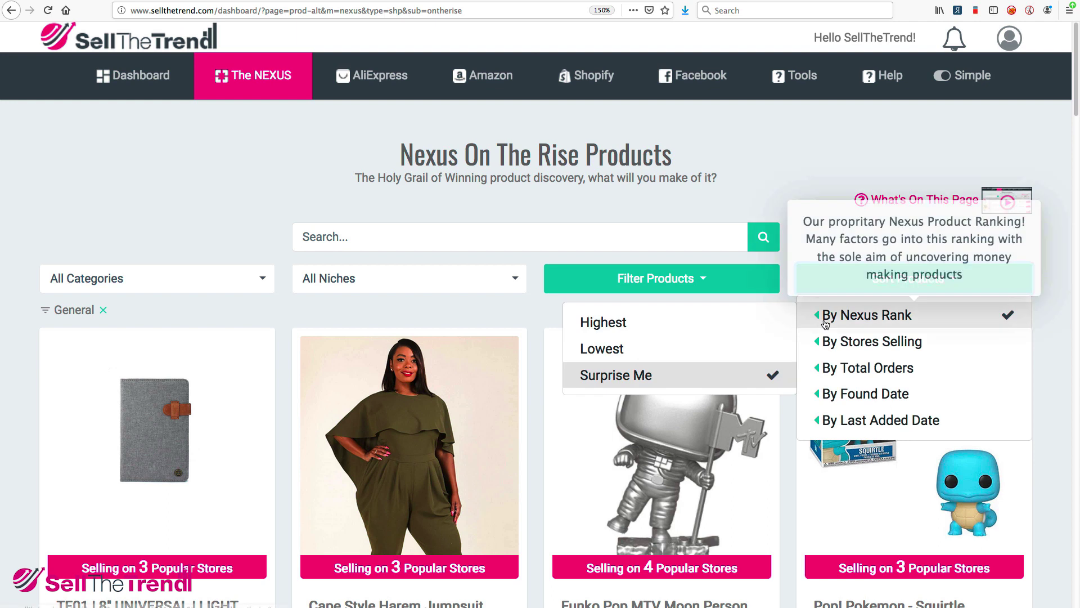
click(595, 321)
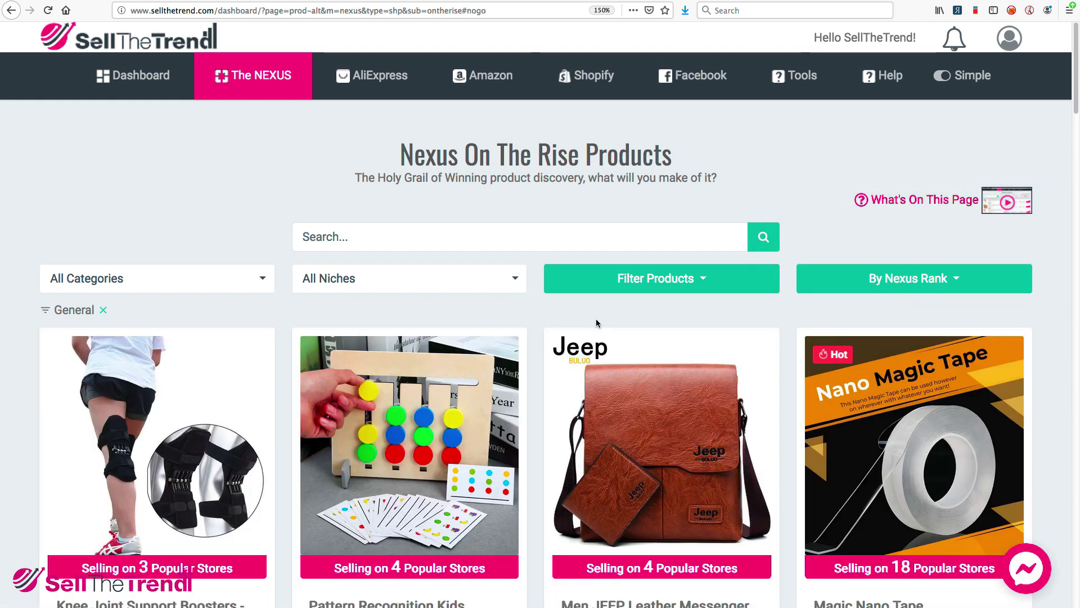
Open the product research for the Slow Rebound Pressure Pillow and start adding it to Shopify.
scroll(596, 322, down, 10)
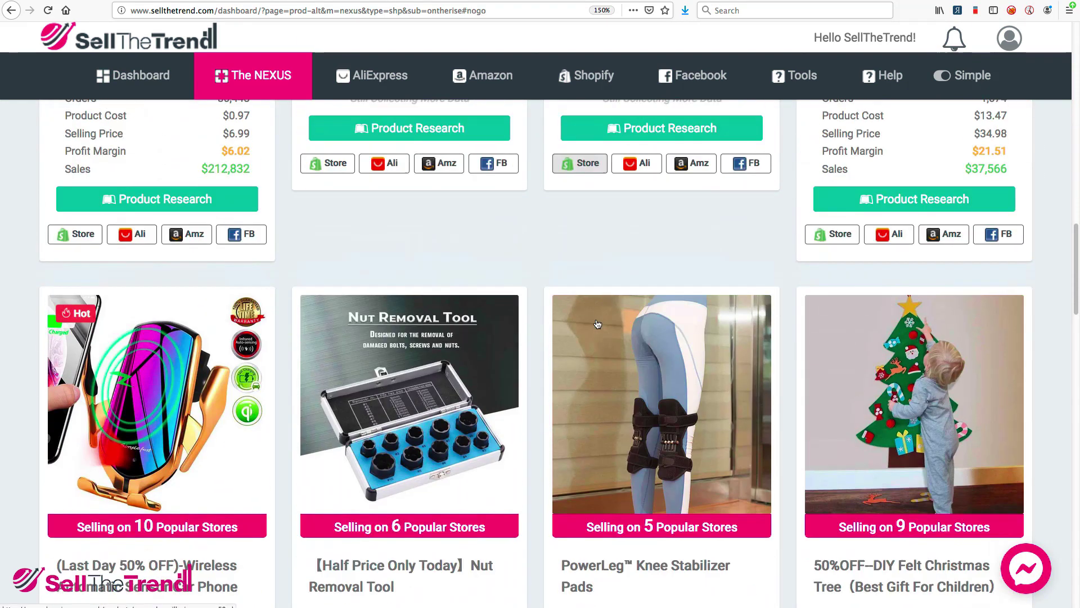
scroll(915, 254, up, 8)
click(916, 254)
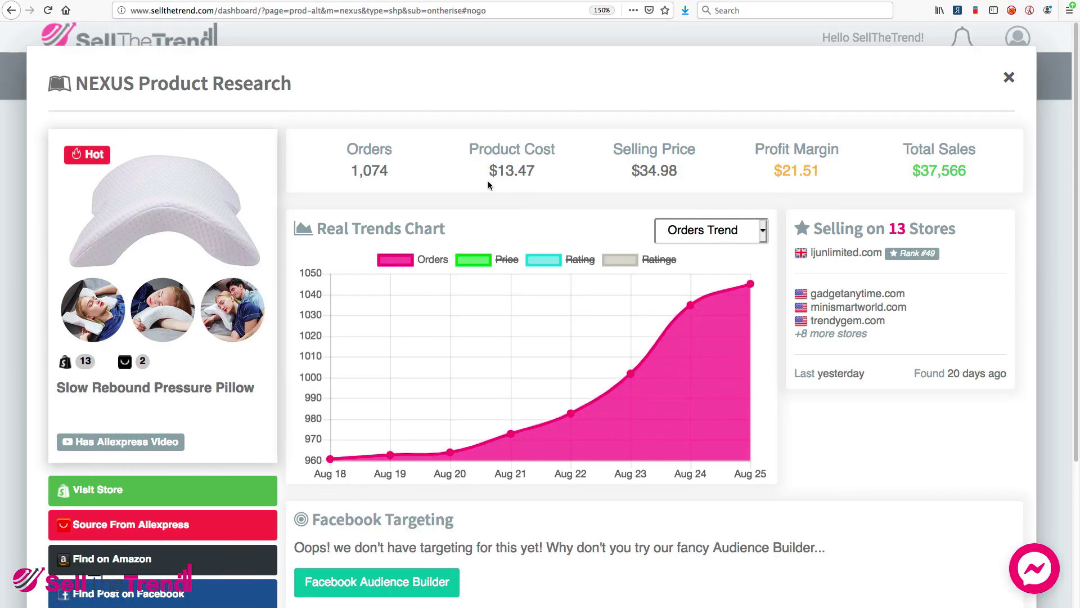
scroll(488, 185, down, 1)
scroll(488, 182, down, 3)
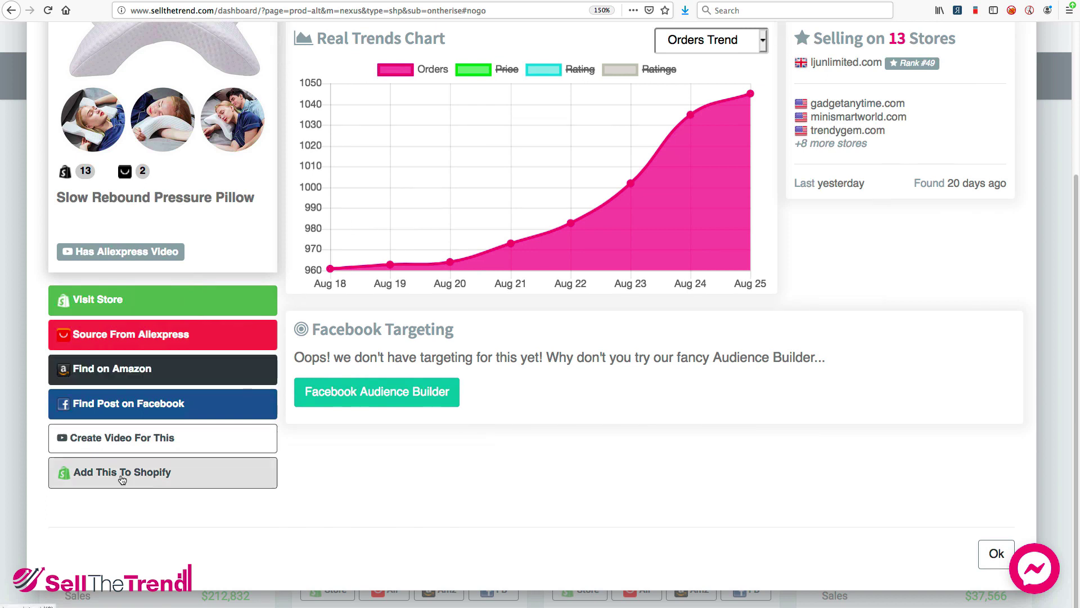
scroll(133, 478, up, 1)
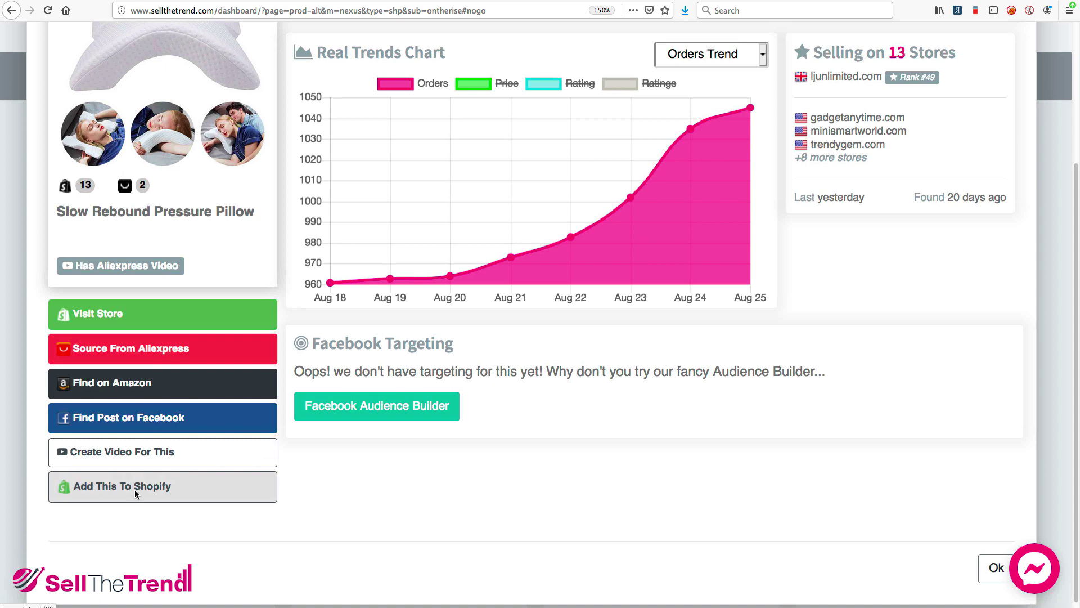
click(135, 488)
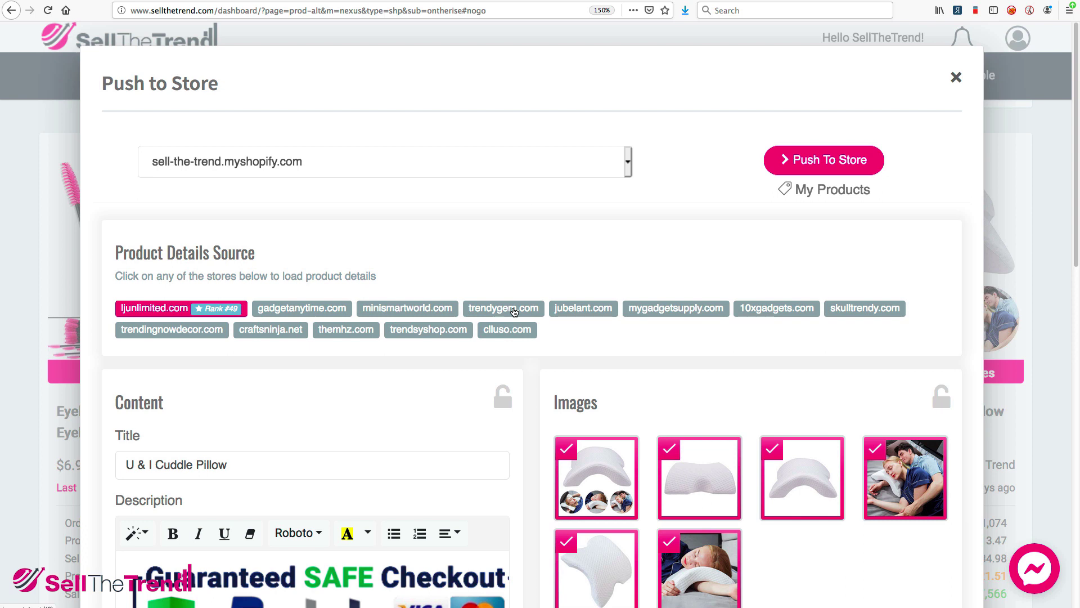
Look over the Push to Store form, including the target store, the push option and the product details sources.
scroll(542, 381, down, 5)
scroll(542, 381, up, 5)
click(817, 166)
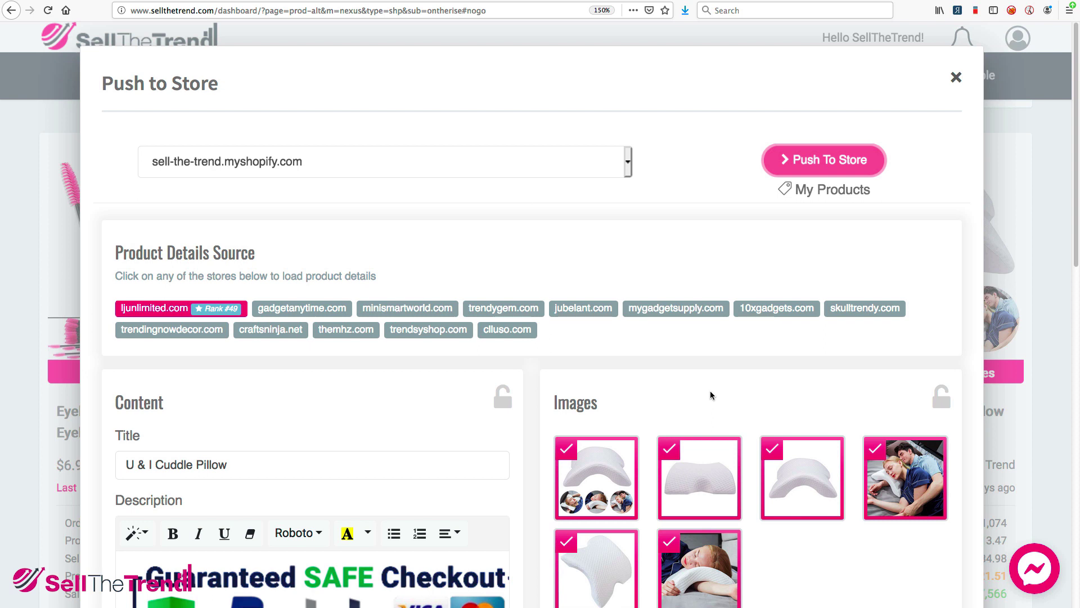
scroll(710, 395, down, 10)
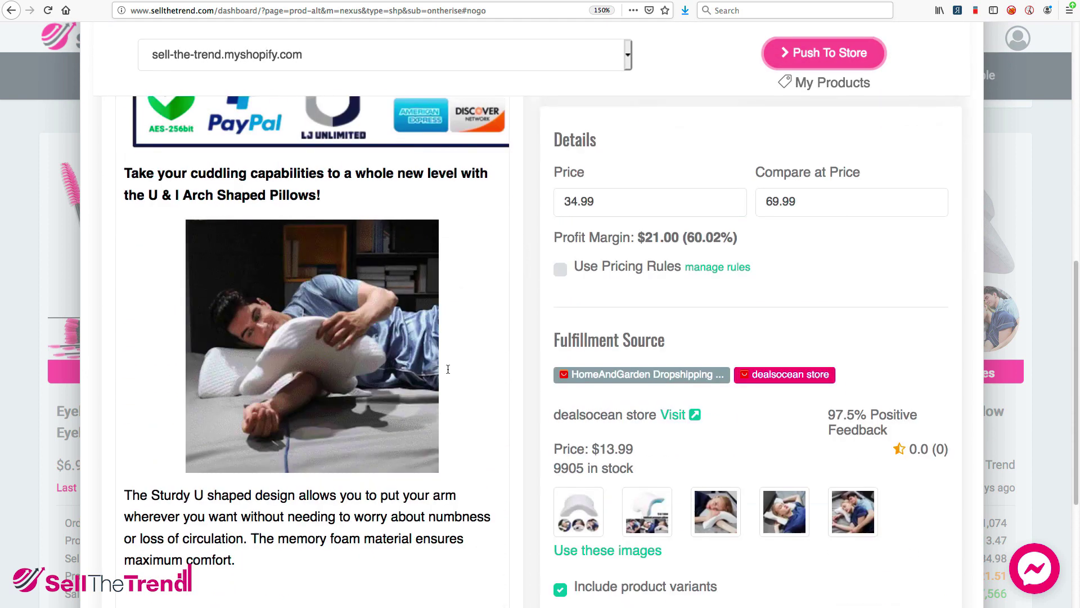
scroll(590, 328, up, 15)
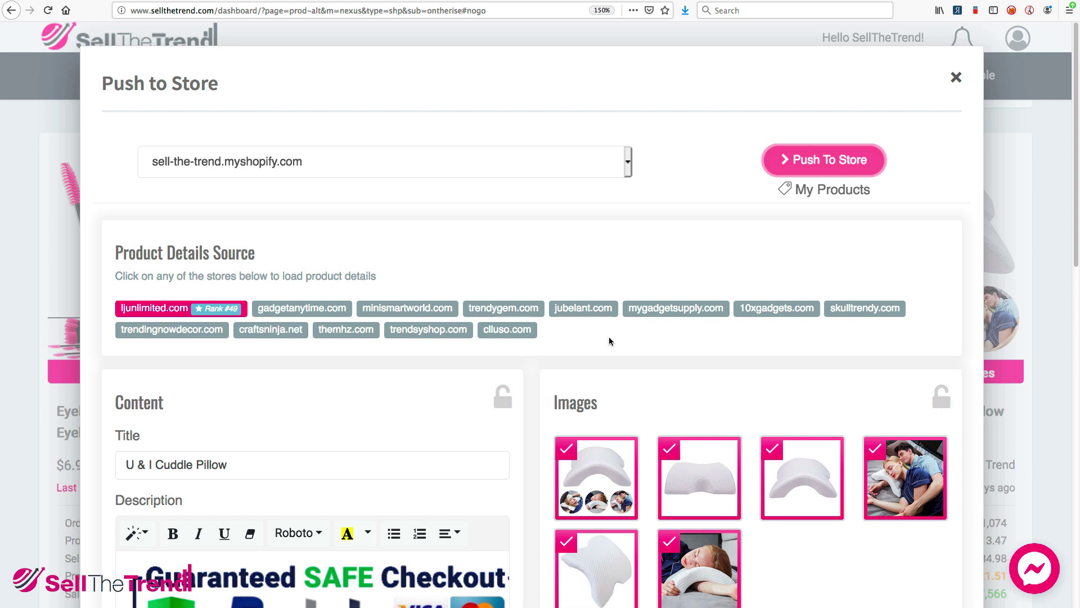
scroll(605, 340, down, 1)
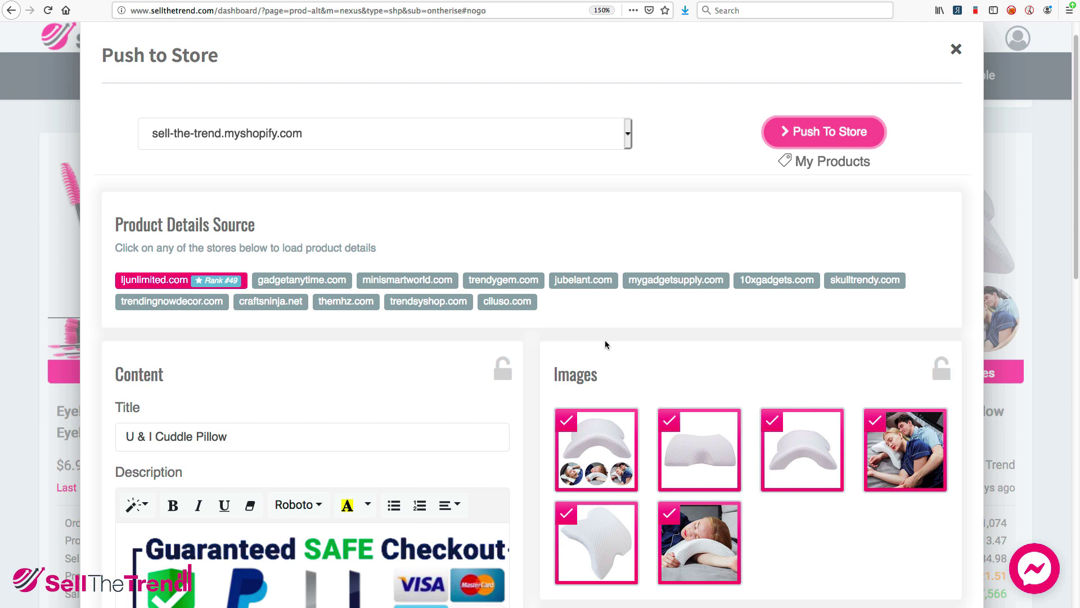
scroll(606, 344, up, 1)
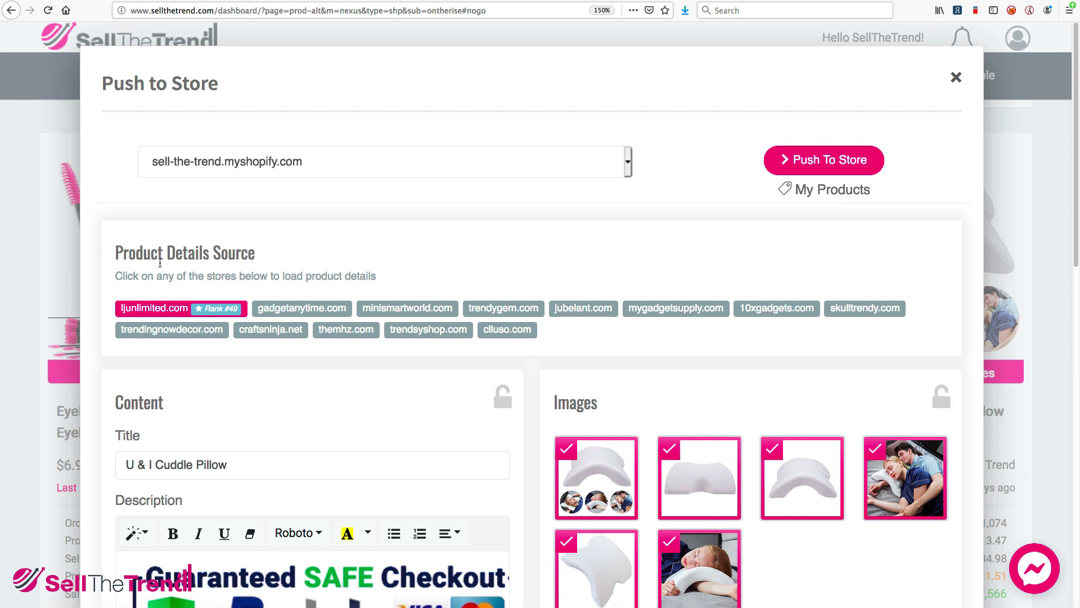
Review the pillow listing's title, description, images, pricing and fulfillment source in the Push to Store form.
scroll(280, 265, down, 3)
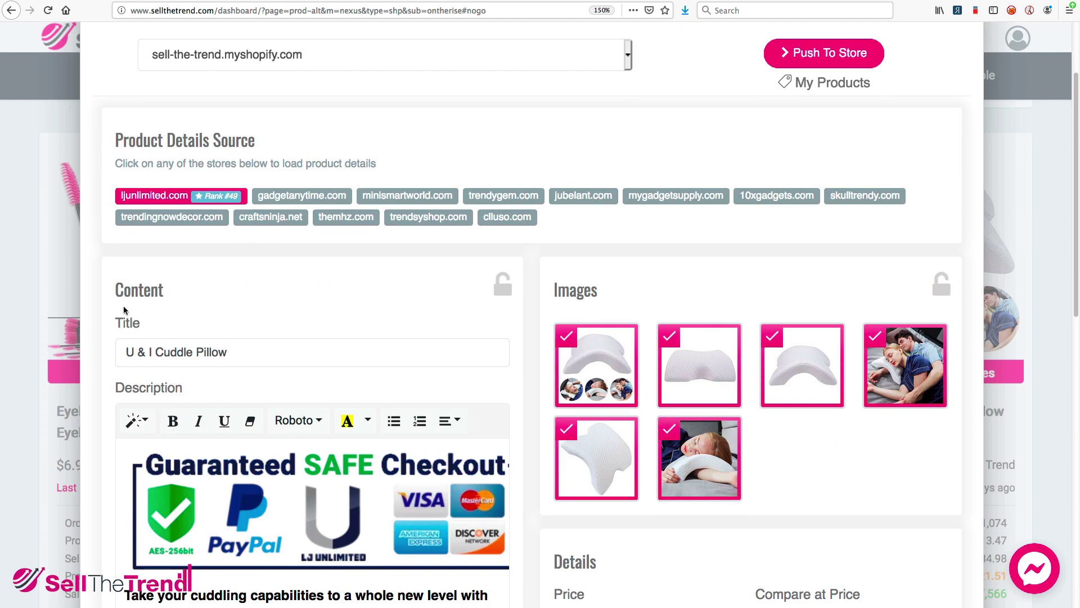
scroll(268, 404, down, 15)
scroll(267, 404, up, 6)
scroll(267, 405, up, 10)
scroll(534, 413, down, 3)
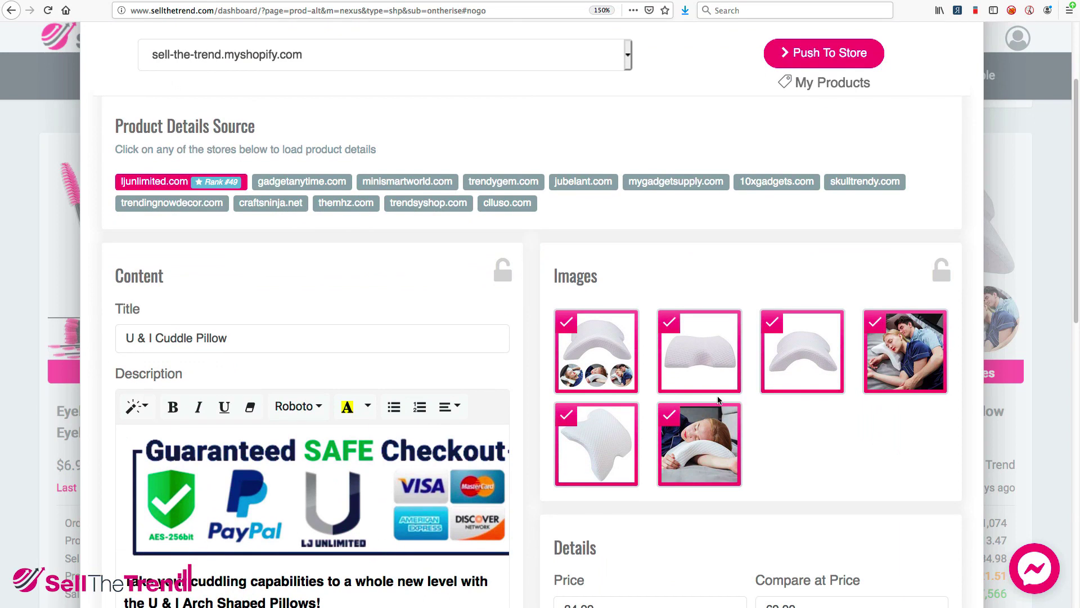
scroll(740, 400, up, 1)
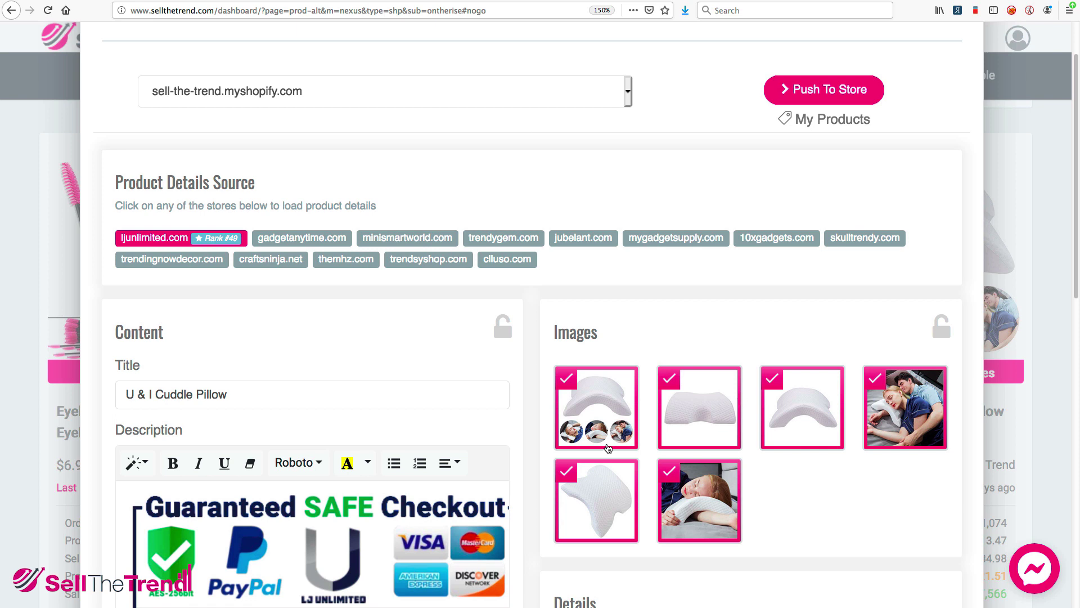
scroll(608, 447, down, 5)
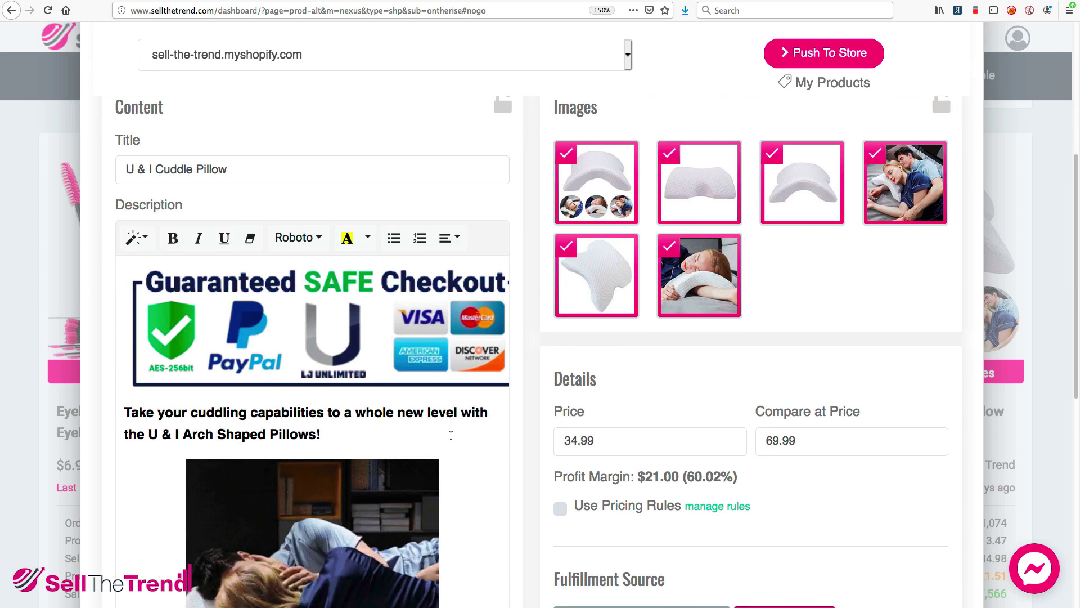
scroll(451, 394, down, 7)
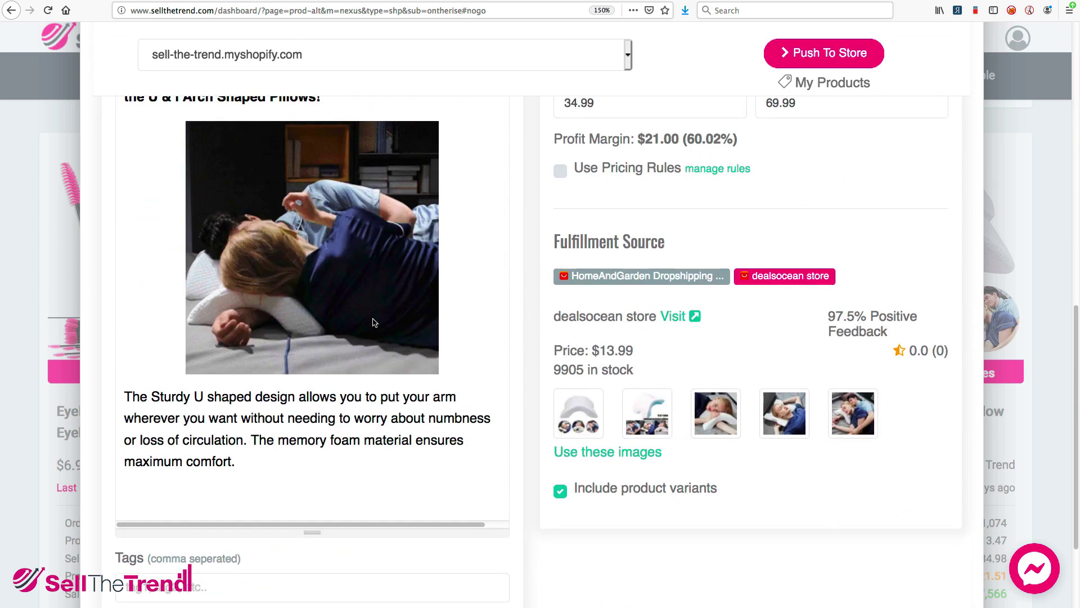
Load the product details from gadgetanytime.com and look over its title, images and description text.
scroll(373, 321, up, 1)
scroll(373, 319, up, 4)
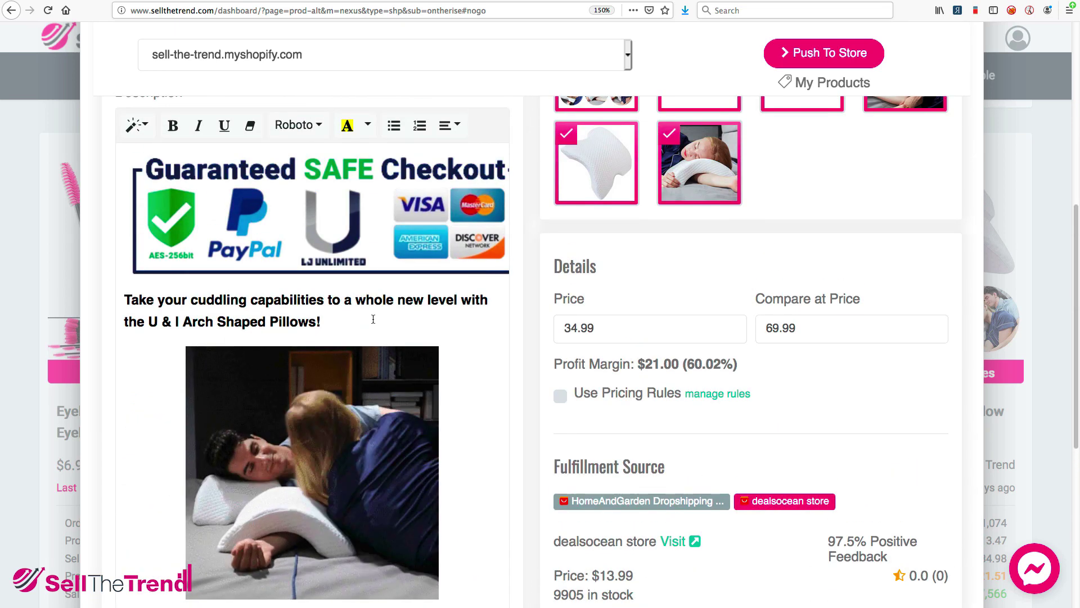
scroll(374, 319, up, 9)
scroll(742, 431, down, 3)
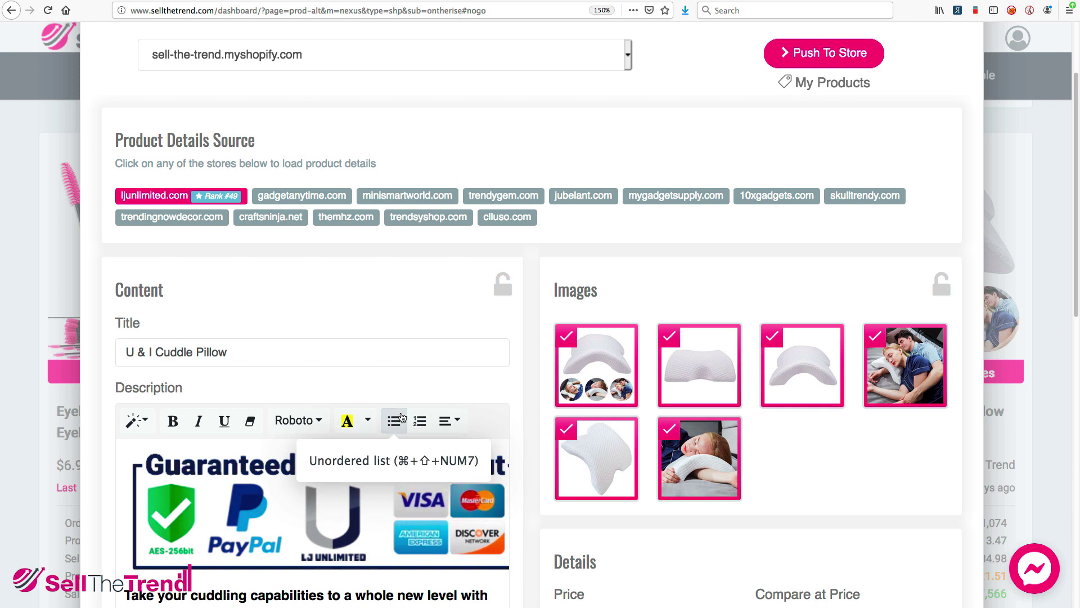
scroll(401, 413, down, 3)
scroll(400, 413, up, 4)
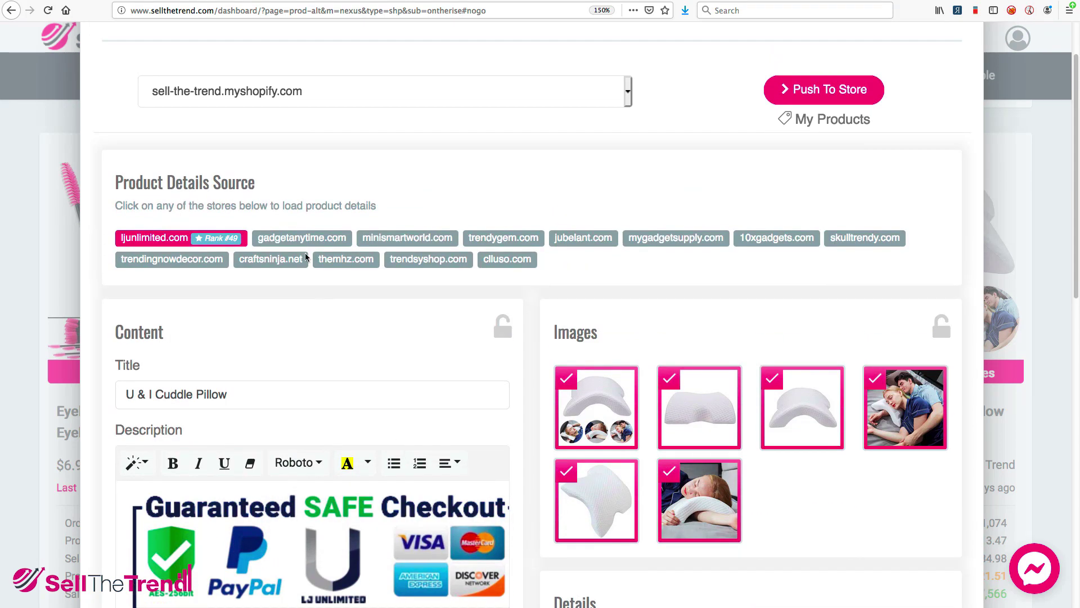
click(295, 243)
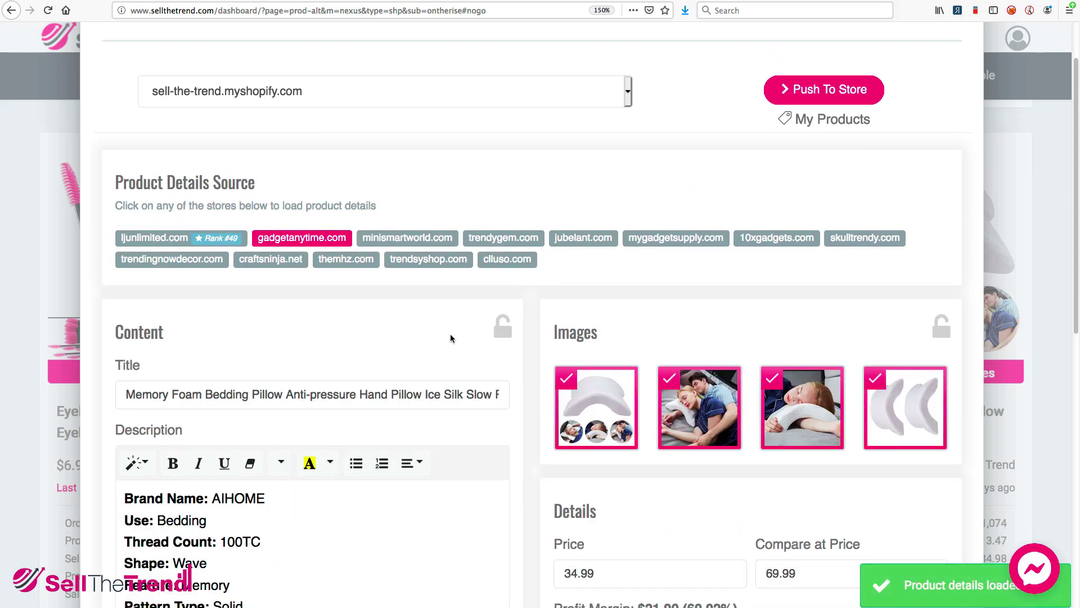
scroll(449, 336, down, 5)
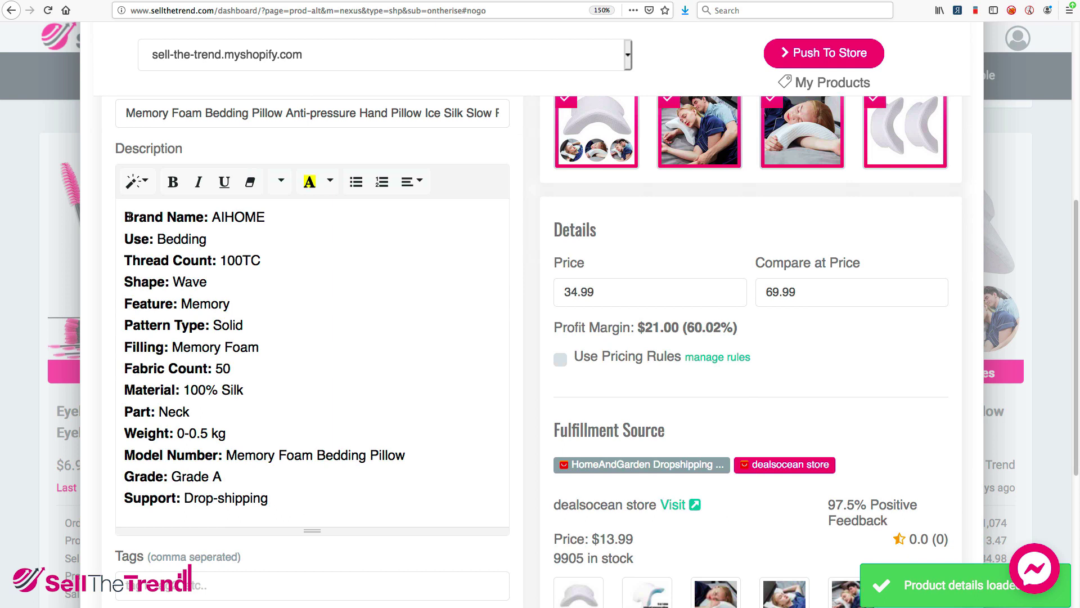
drag(121, 216, 422, 501)
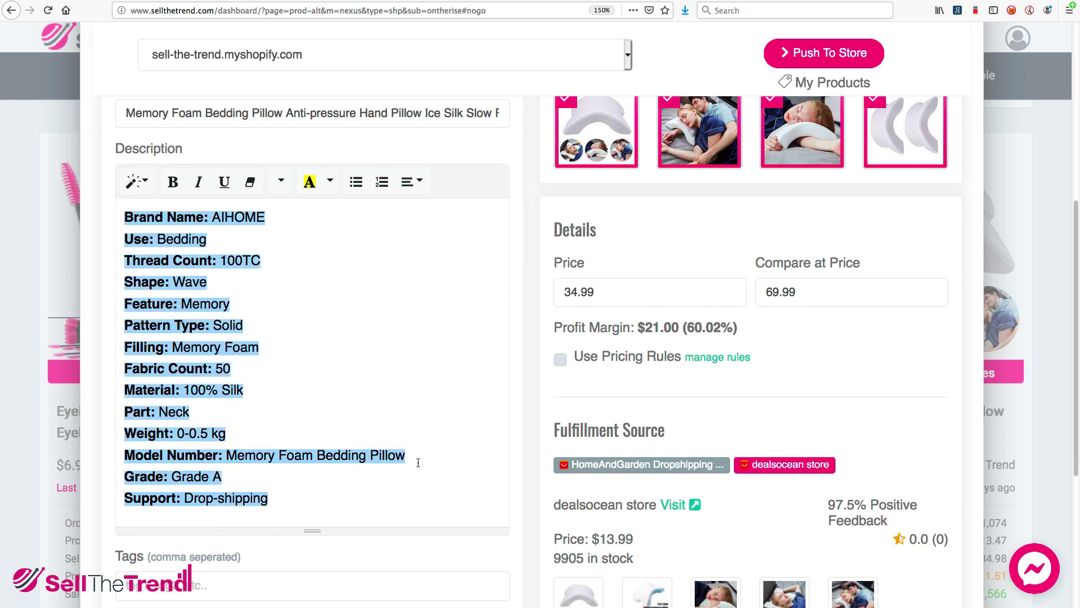
Load the product details from minismartworld.com and look over its description and product images.
scroll(418, 462, up, 2)
scroll(386, 430, up, 10)
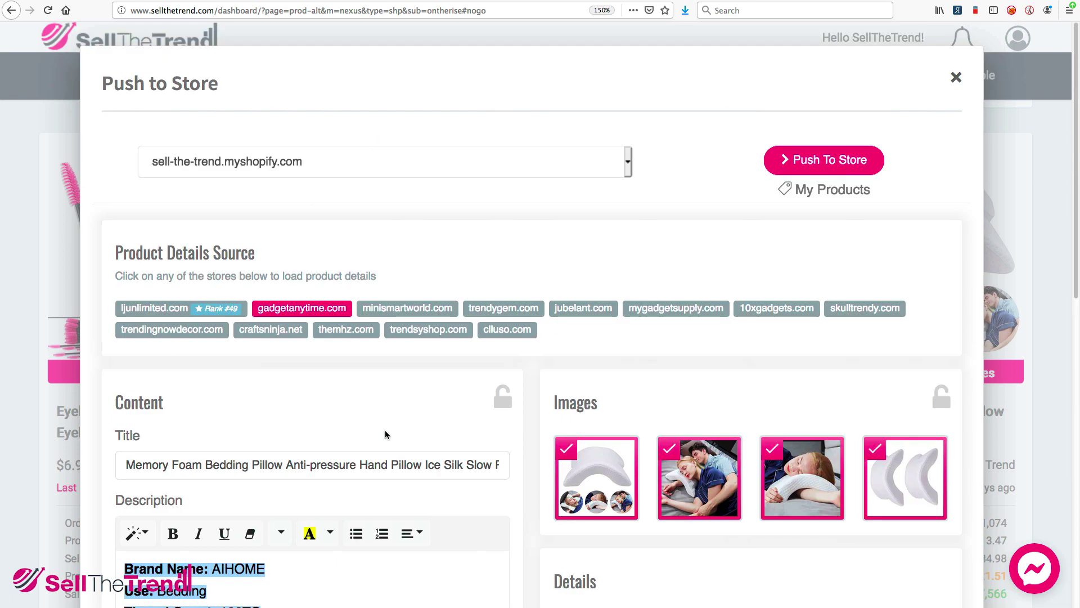
click(408, 280)
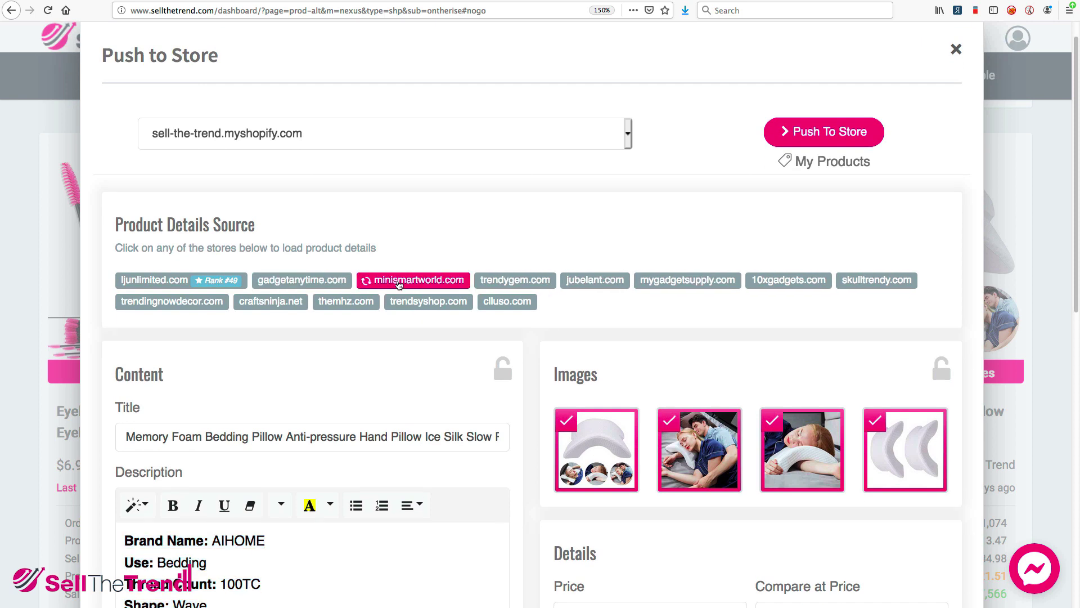
scroll(457, 320, down, 15)
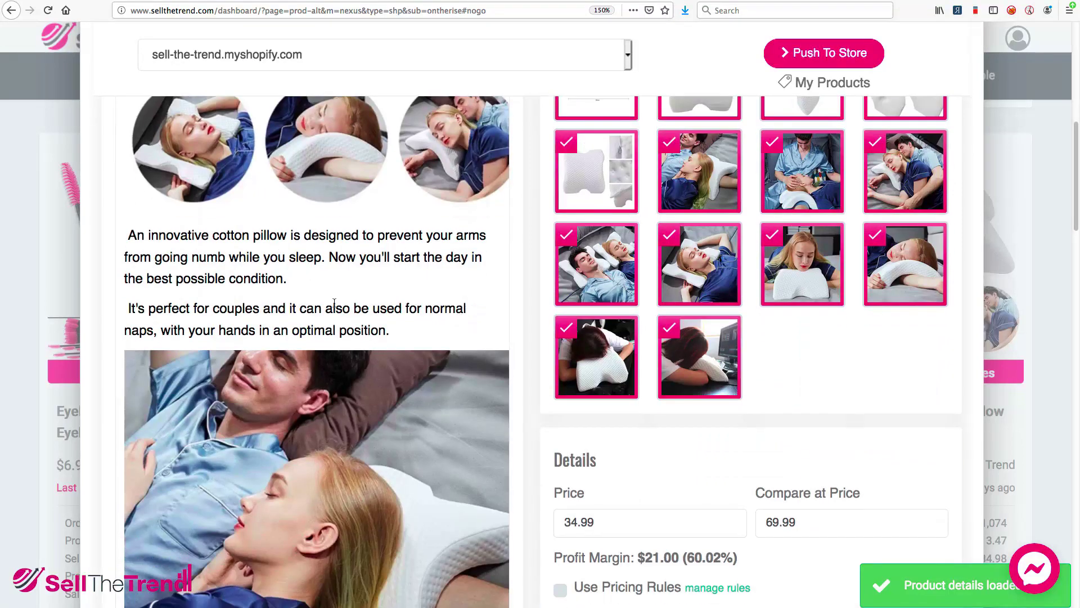
scroll(336, 304, up, 10)
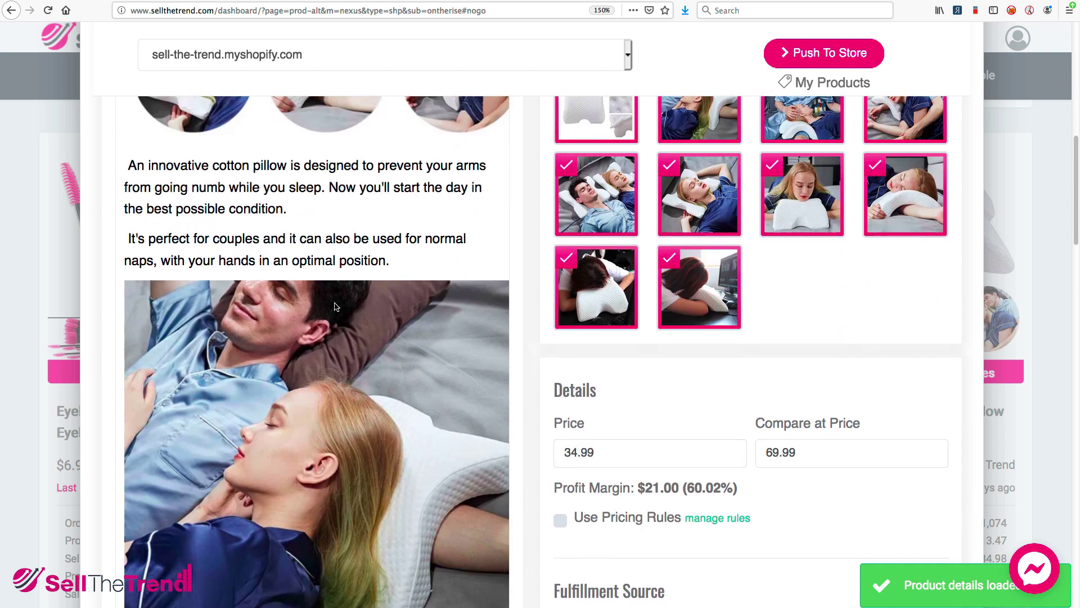
scroll(334, 307, up, 3)
scroll(711, 391, down, 6)
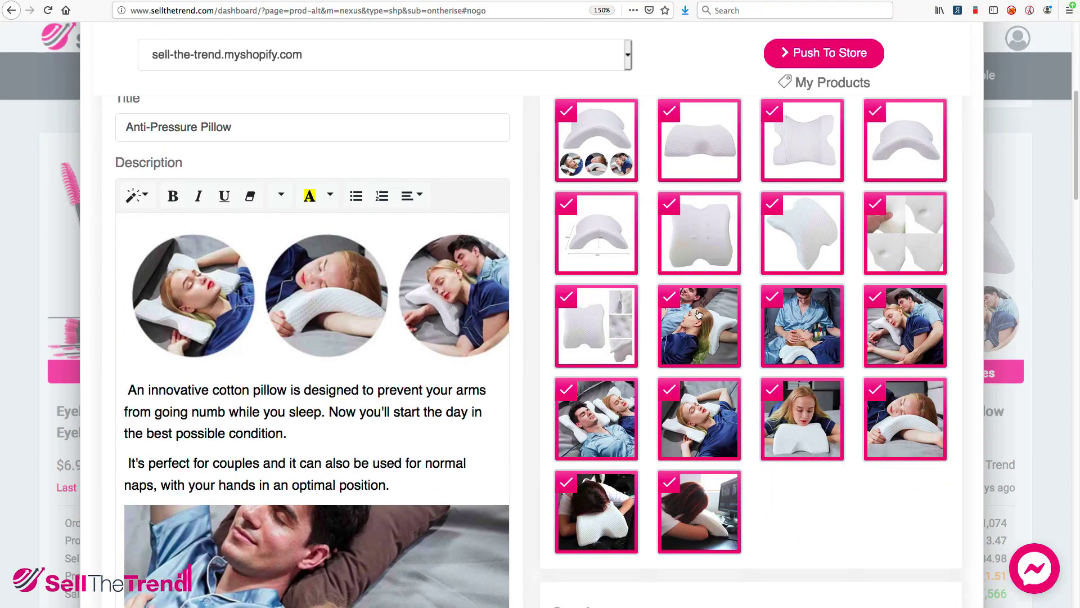
Load the product details from trendygem.com and check the title, description and images it supplies.
scroll(779, 313, up, 6)
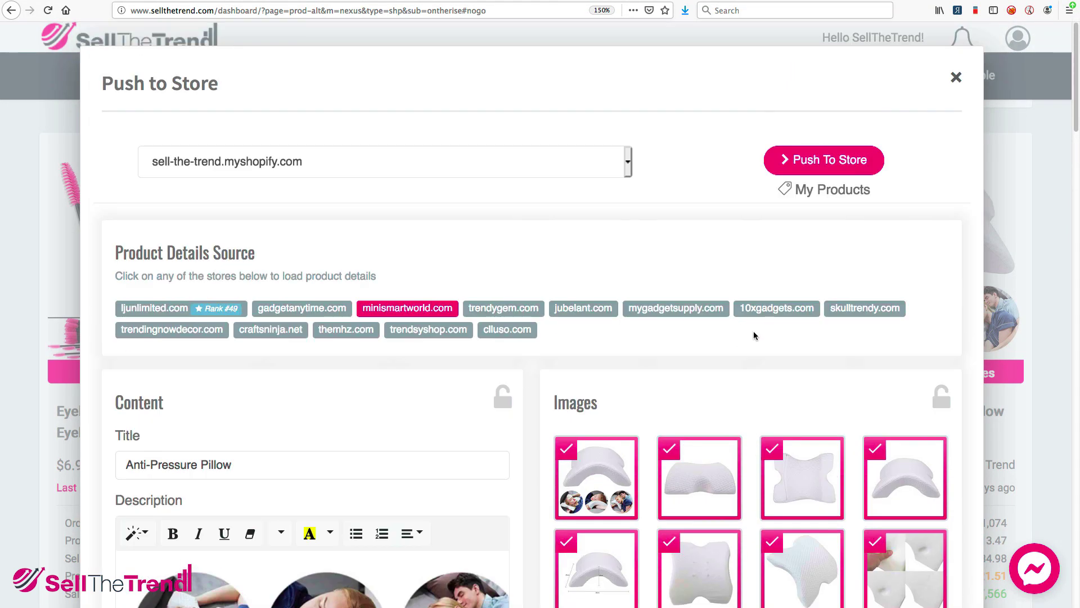
click(508, 311)
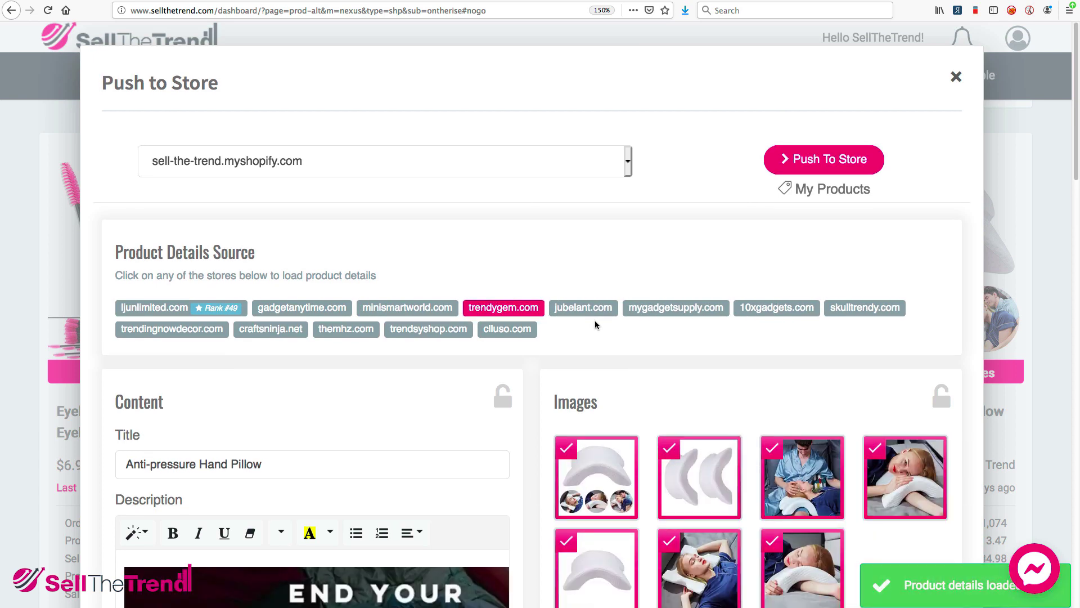
scroll(345, 326, down, 8)
scroll(344, 326, down, 5)
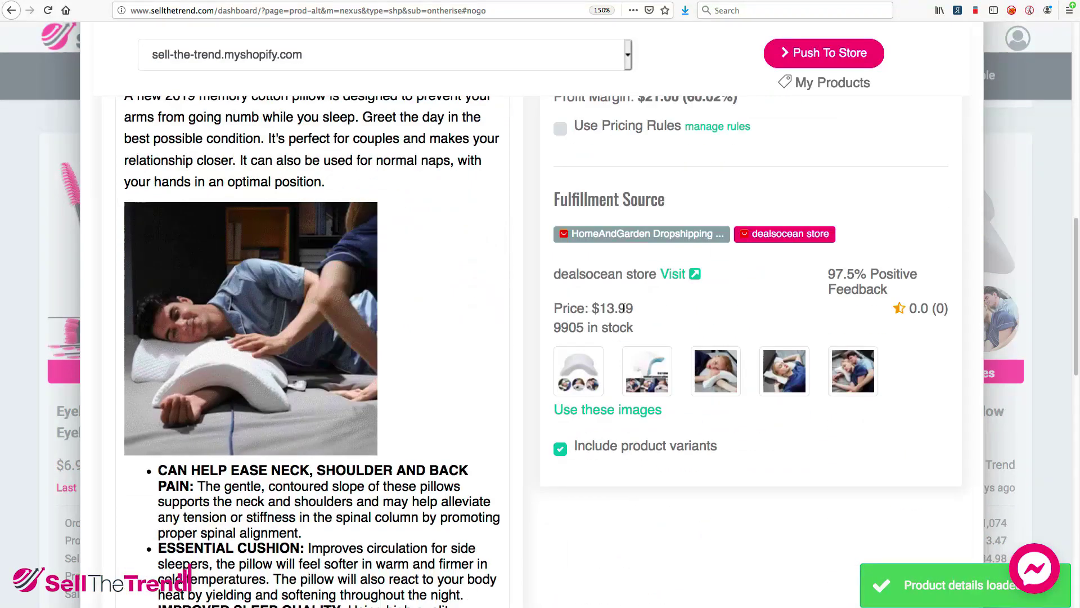
scroll(619, 309, down, 4)
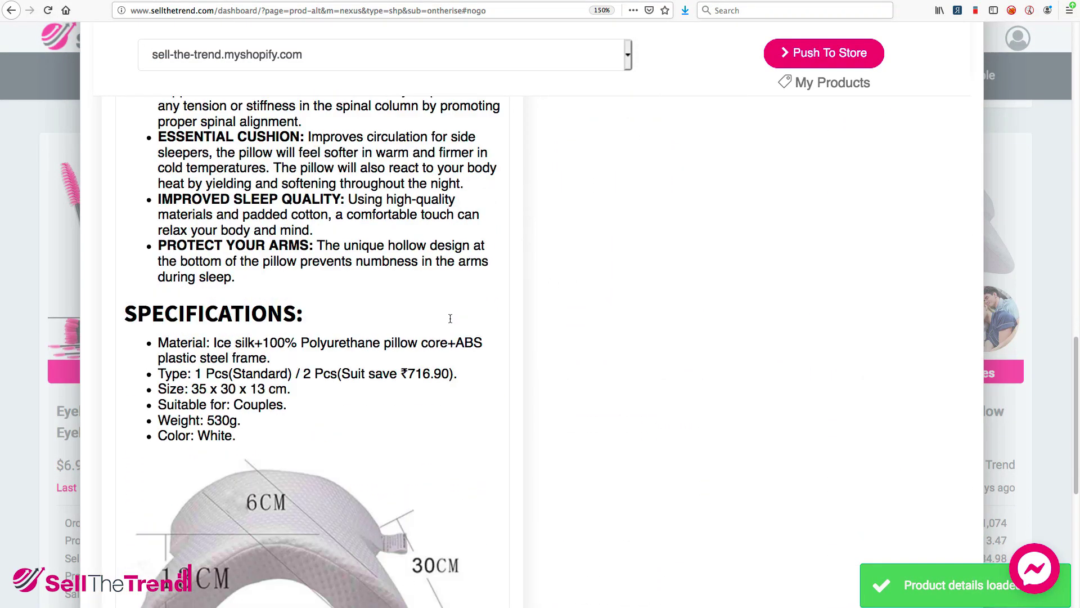
scroll(717, 331, up, 10)
scroll(717, 330, up, 7)
scroll(720, 335, down, 2)
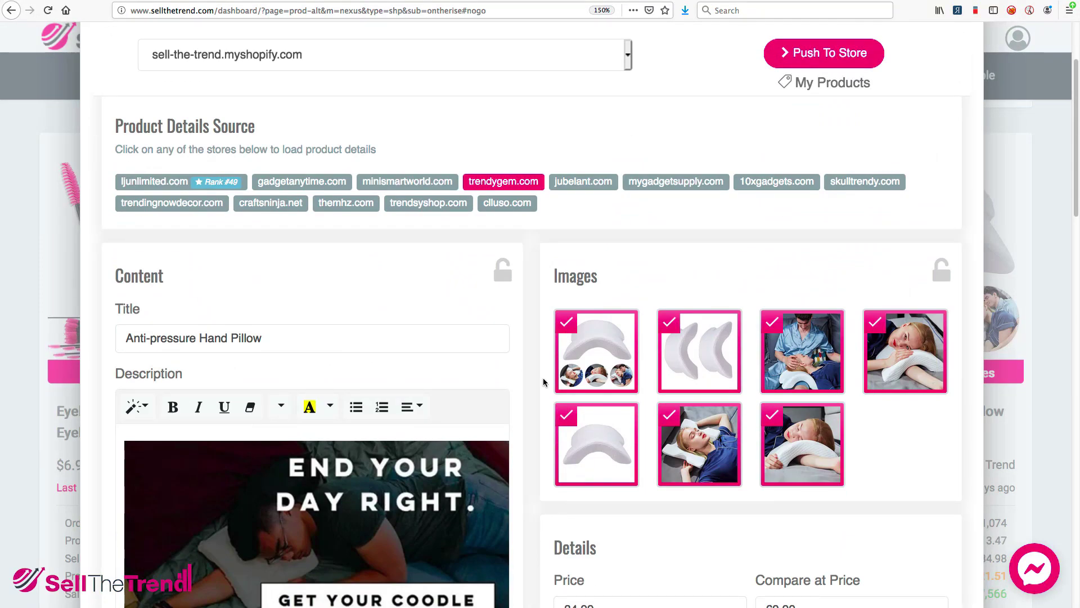
Read the trendygem.com description in full, including the pillow's benefits, specifications and dimension drawing.
scroll(451, 378, down, 12)
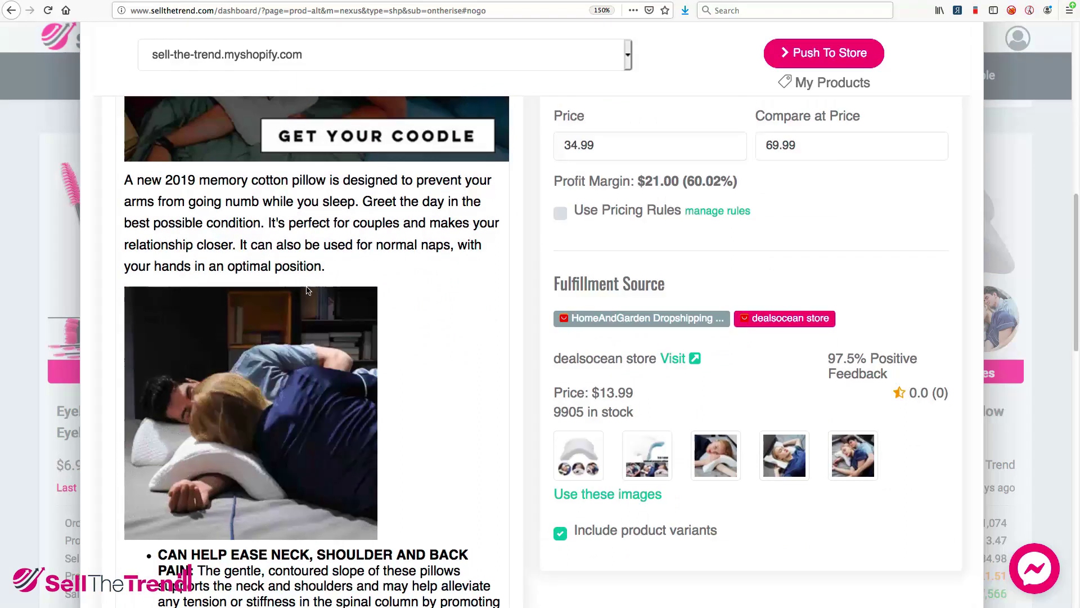
scroll(303, 293, down, 6)
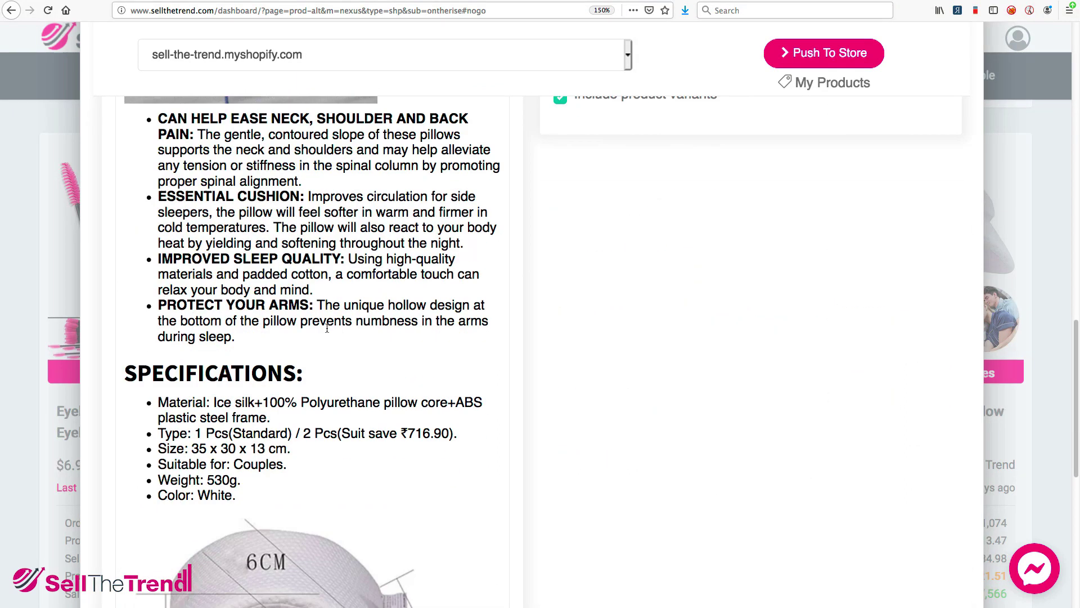
scroll(327, 328, down, 1)
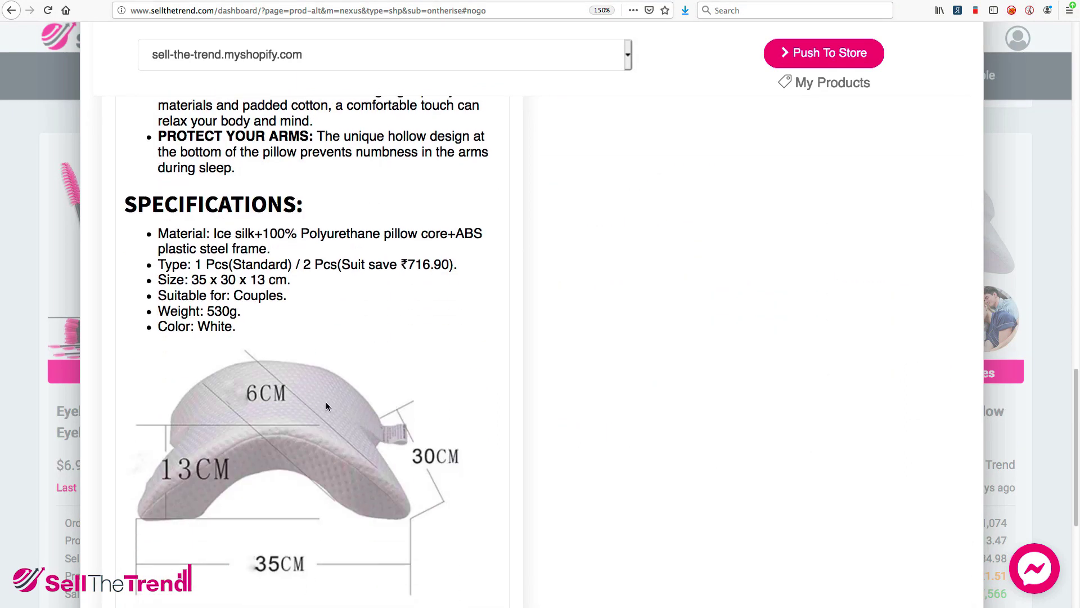
scroll(287, 383, up, 10)
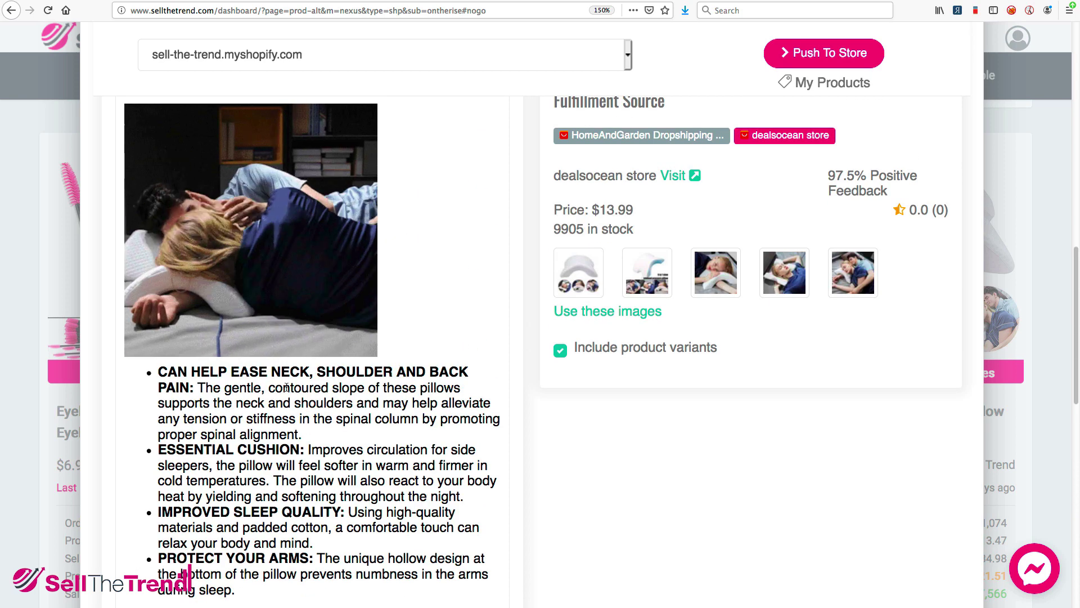
drag(212, 387, 328, 467)
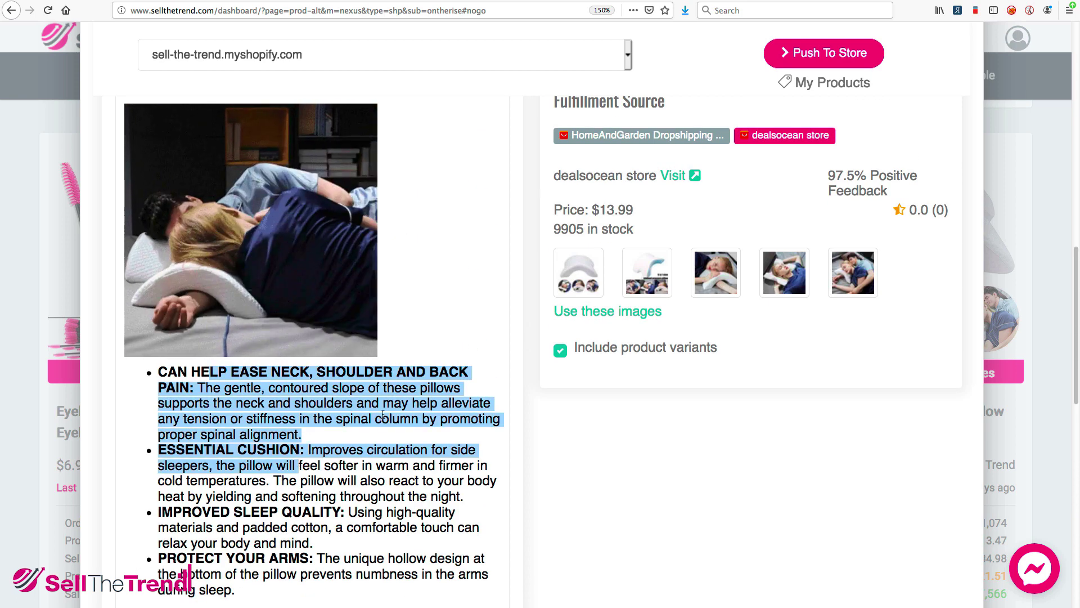
Lock the Content section to keep the trendygem.com title and description when another source is loaded.
scroll(332, 482, up, 5)
scroll(302, 466, up, 5)
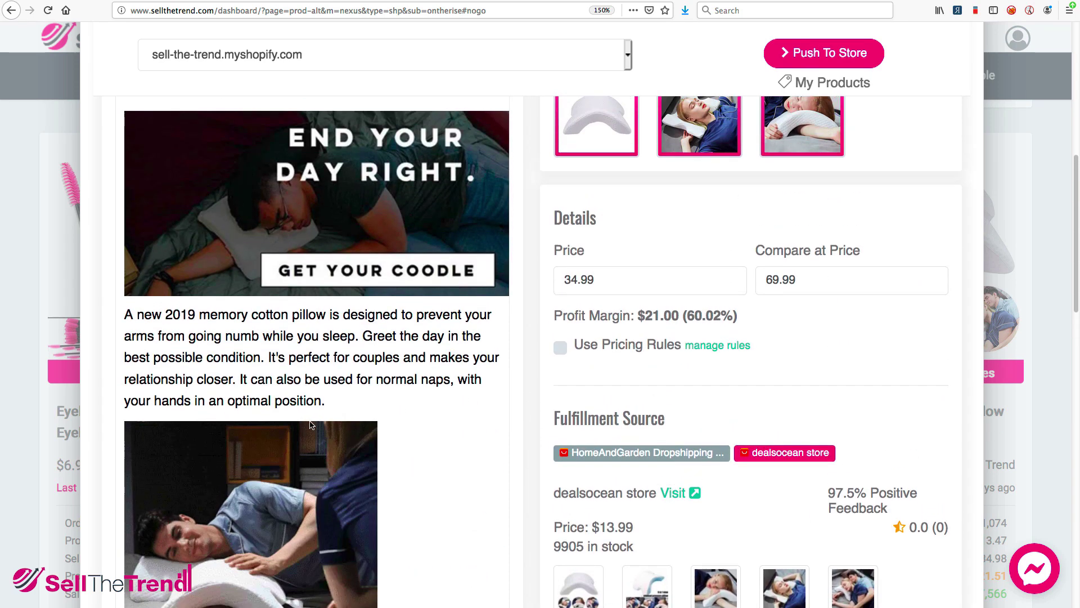
scroll(397, 289, up, 1)
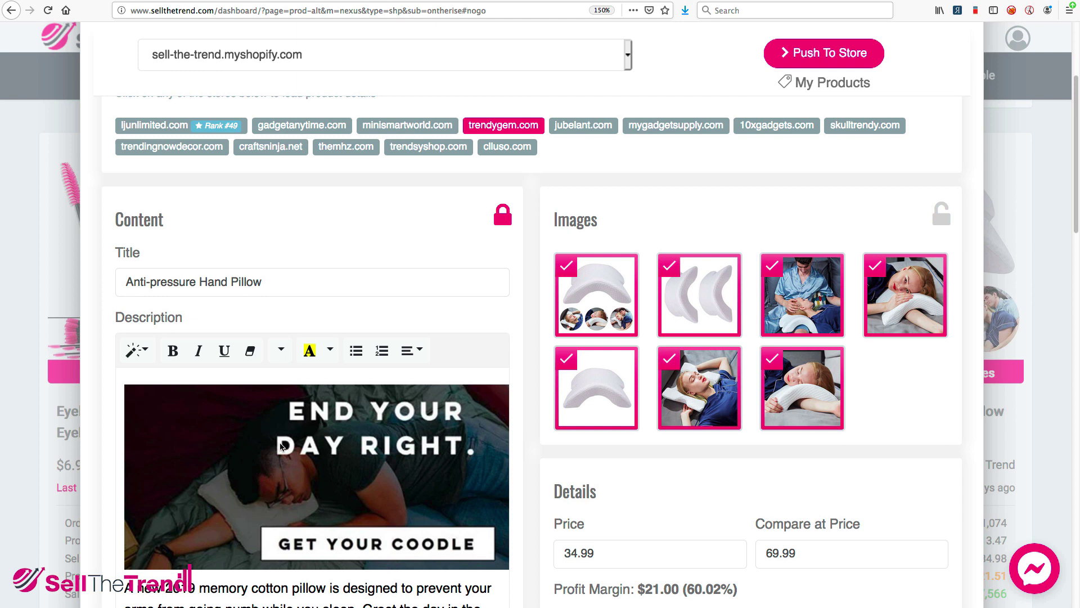
scroll(541, 405, up, 2)
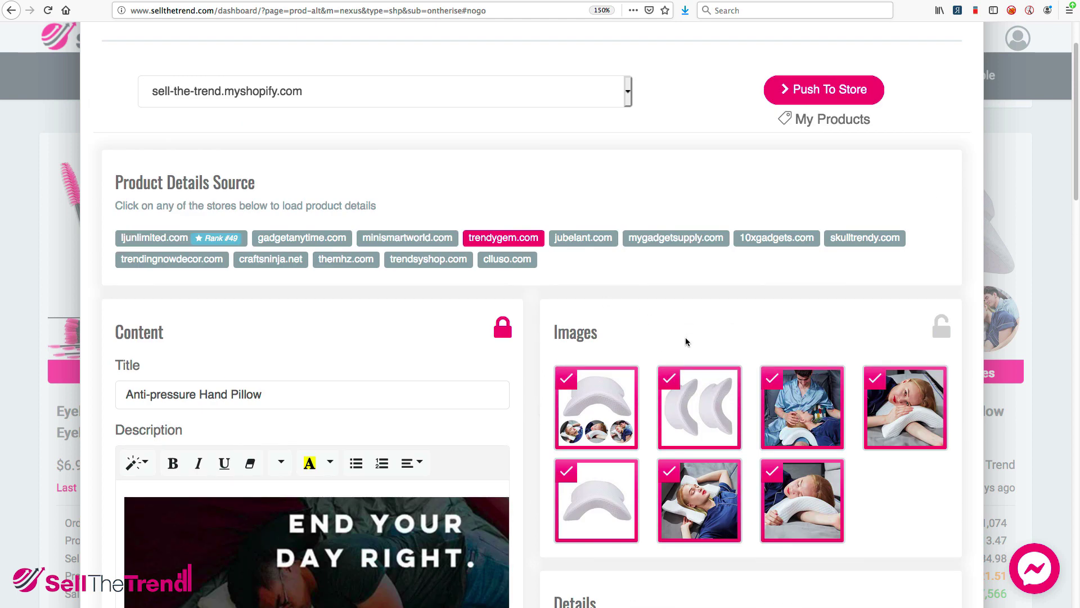
scroll(320, 382, down, 10)
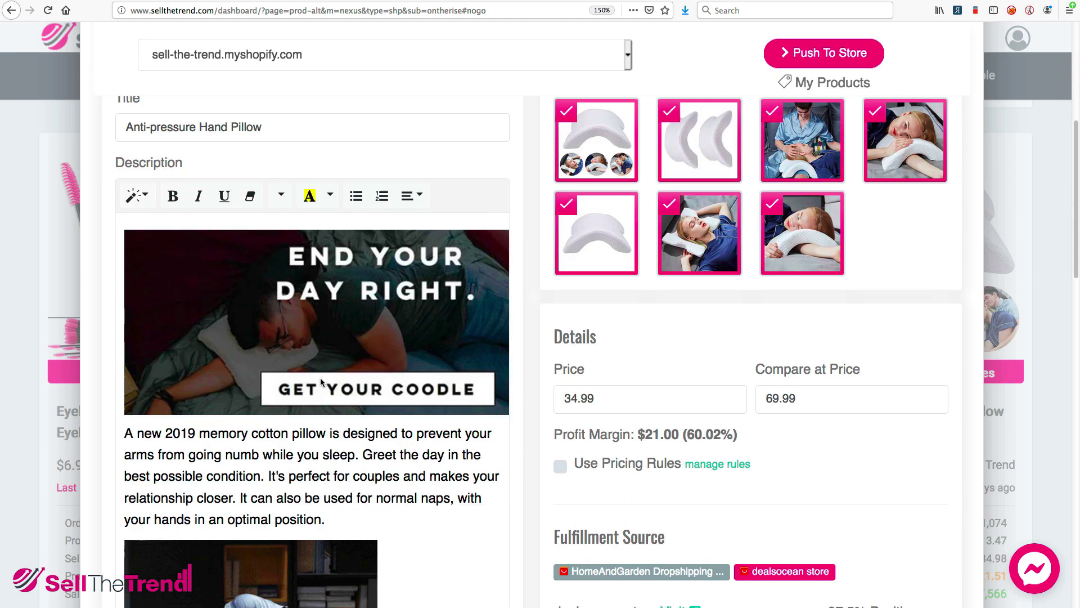
scroll(349, 378, up, 12)
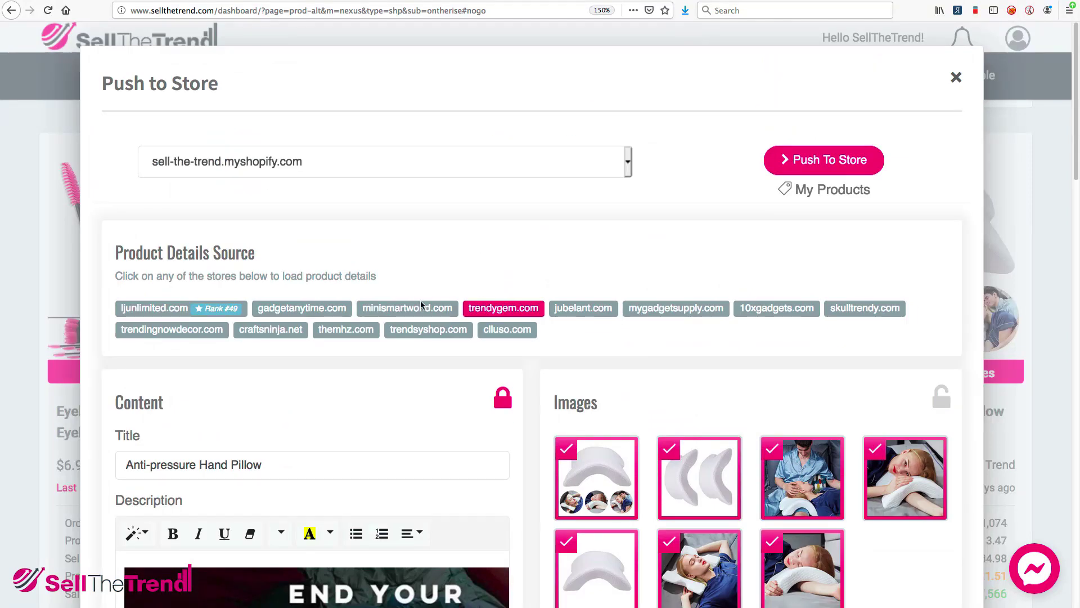
Load the product images from minismartworld.com while keeping the locked trendygem.com content.
click(406, 310)
scroll(543, 353, down, 7)
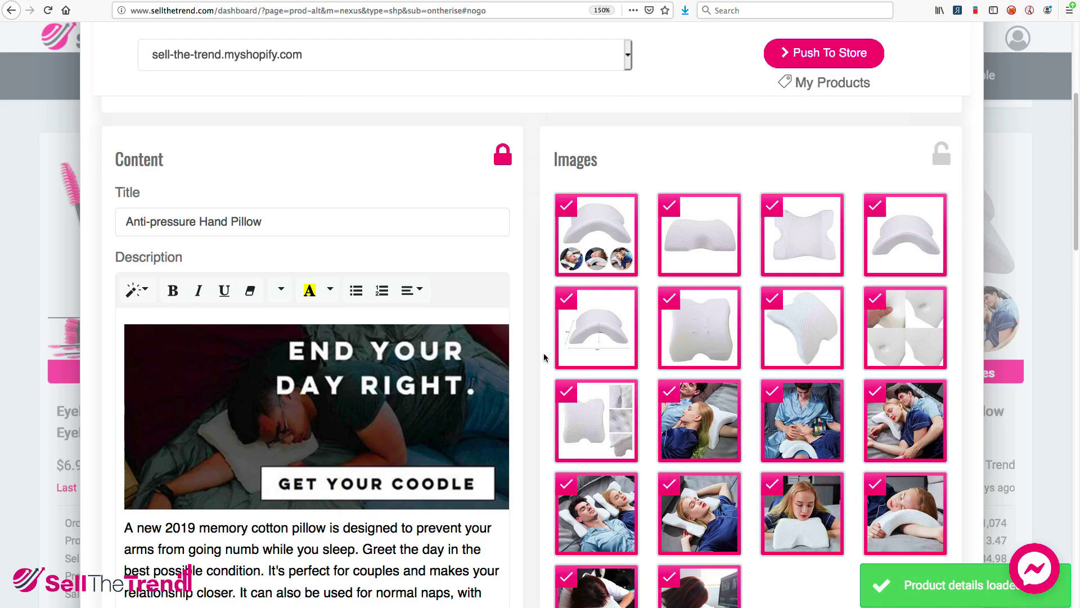
scroll(370, 275, up, 3)
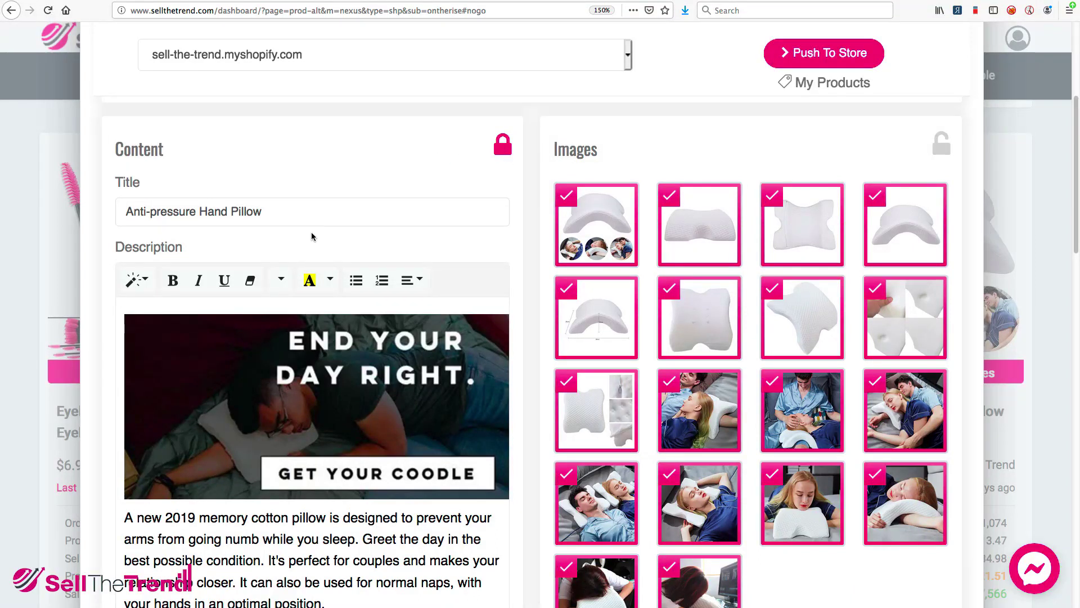
scroll(469, 268, up, 3)
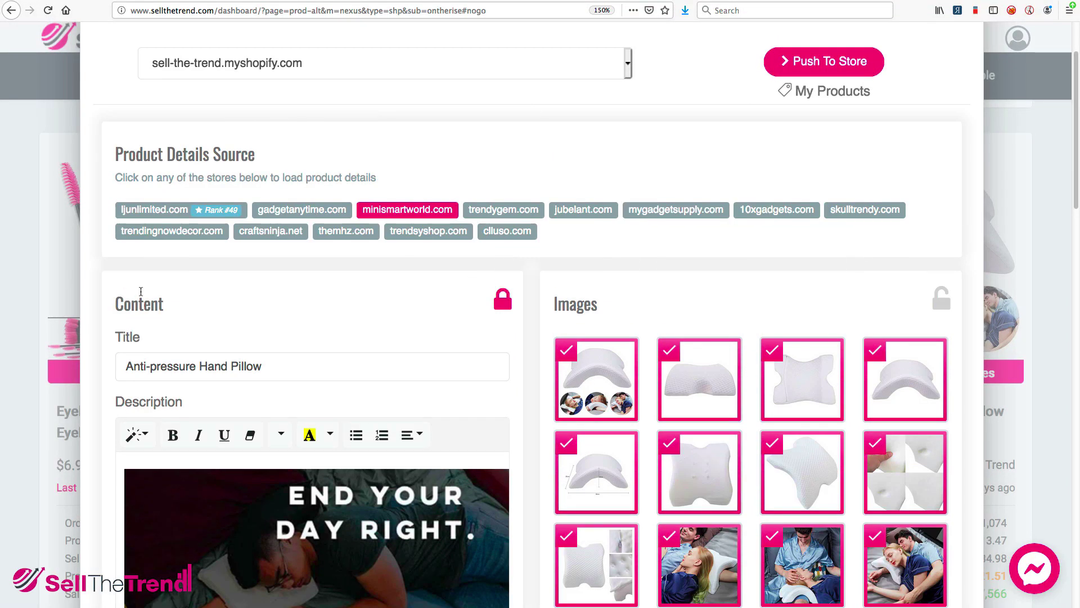
Review the locked description, package contents and tags, and place the cursor at the end of the product title.
scroll(276, 312, down, 15)
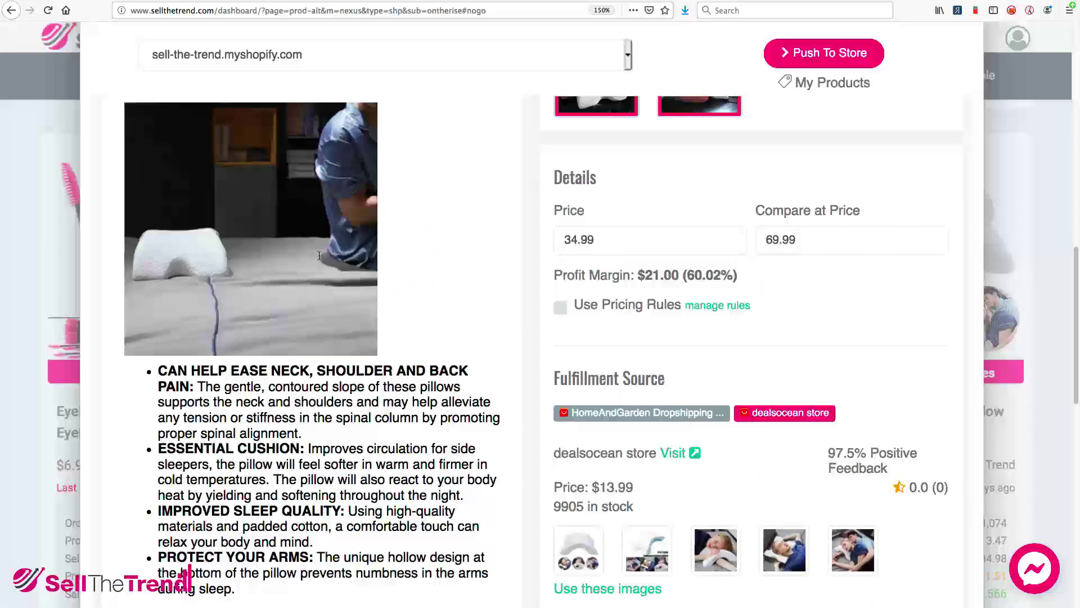
scroll(311, 330, down, 6)
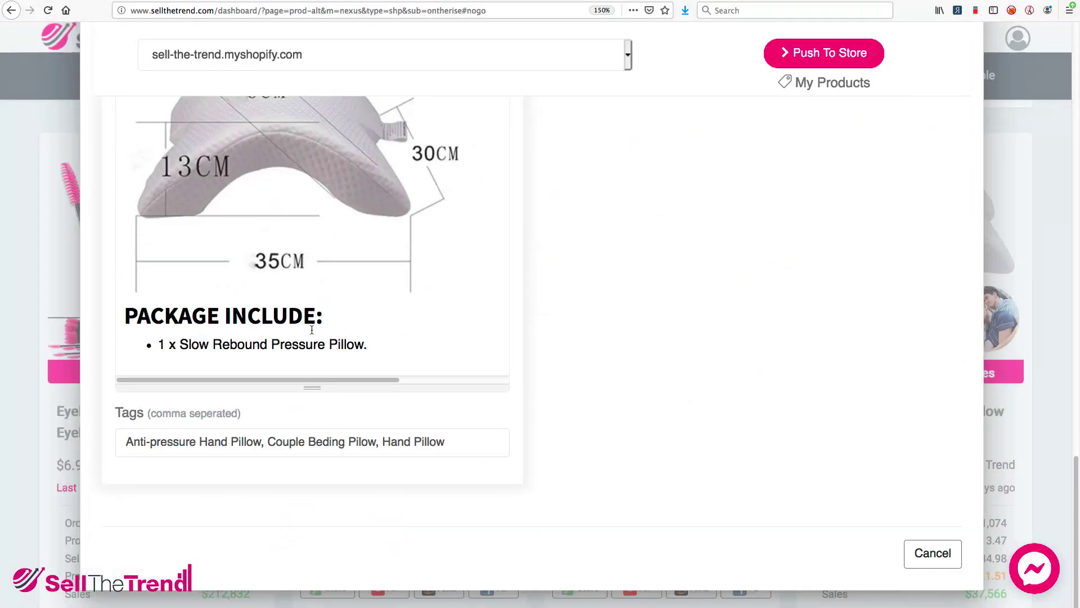
scroll(311, 329, up, 5)
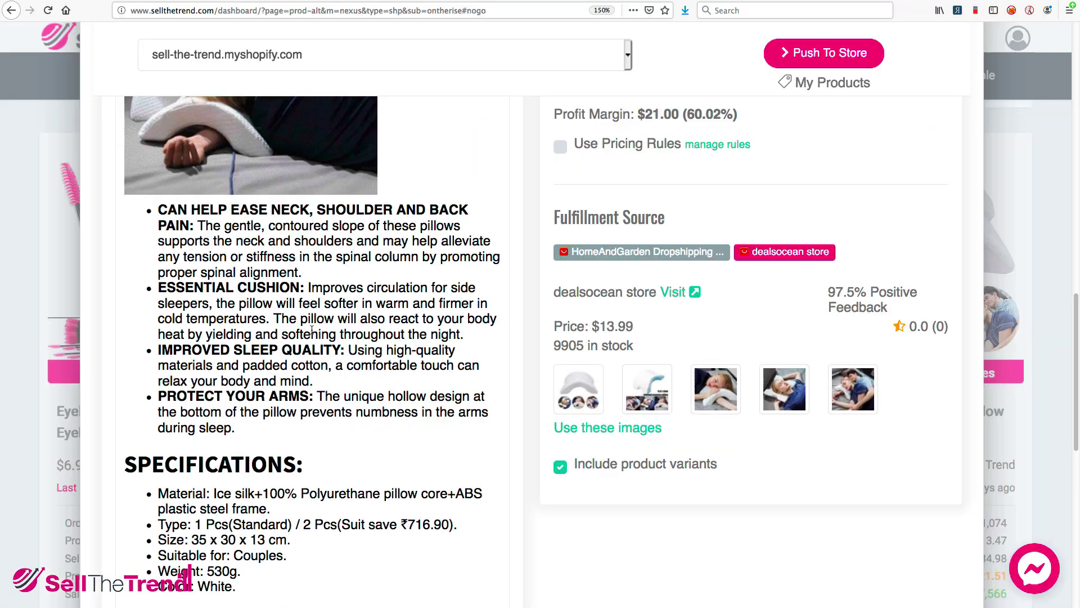
scroll(312, 330, up, 4)
scroll(311, 433, up, 10)
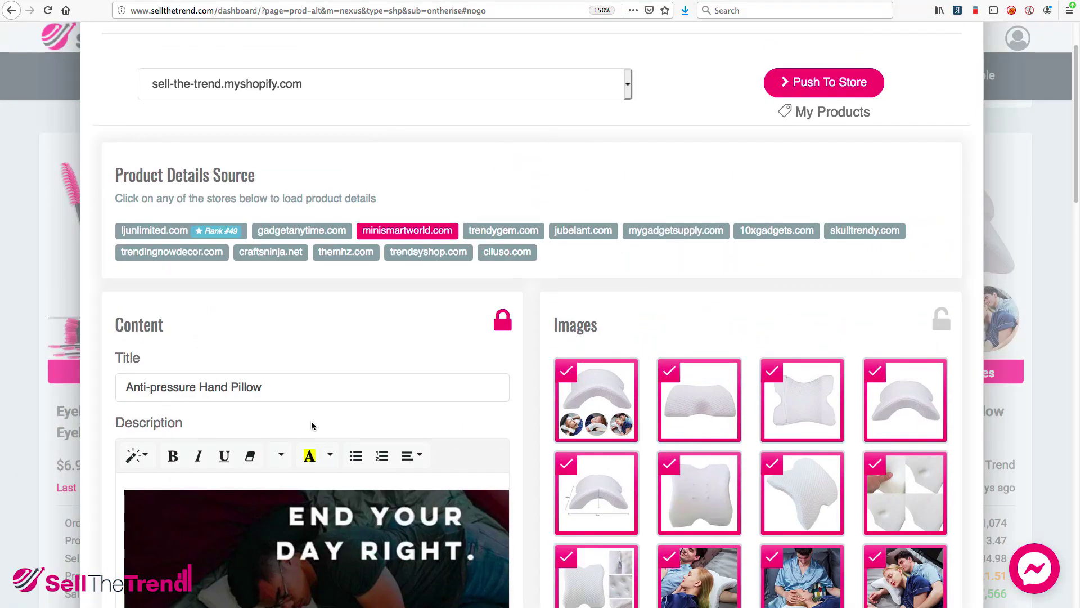
click(282, 388)
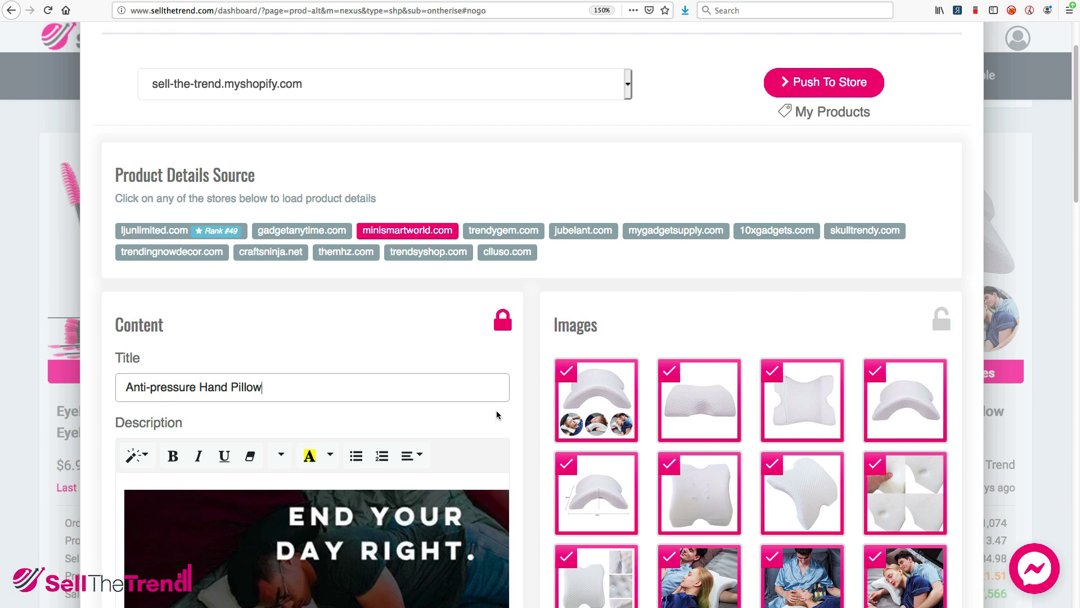
scroll(607, 332, down, 3)
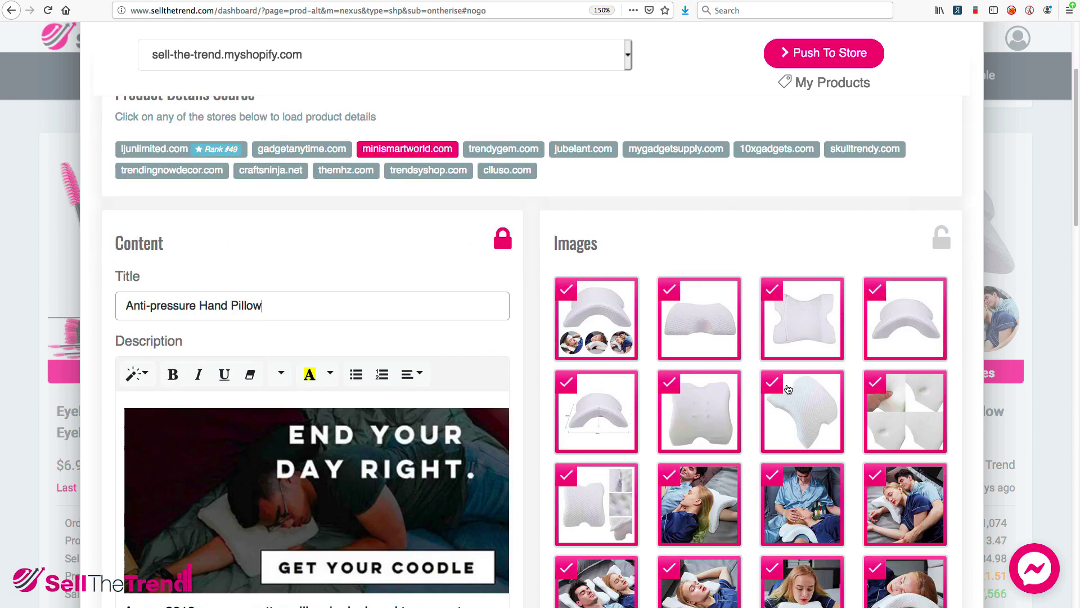
Exclude the foam close-up collage, the woman leaning on the pillow at her desk, and the woman reclining alone from the product images.
scroll(898, 337, down, 1)
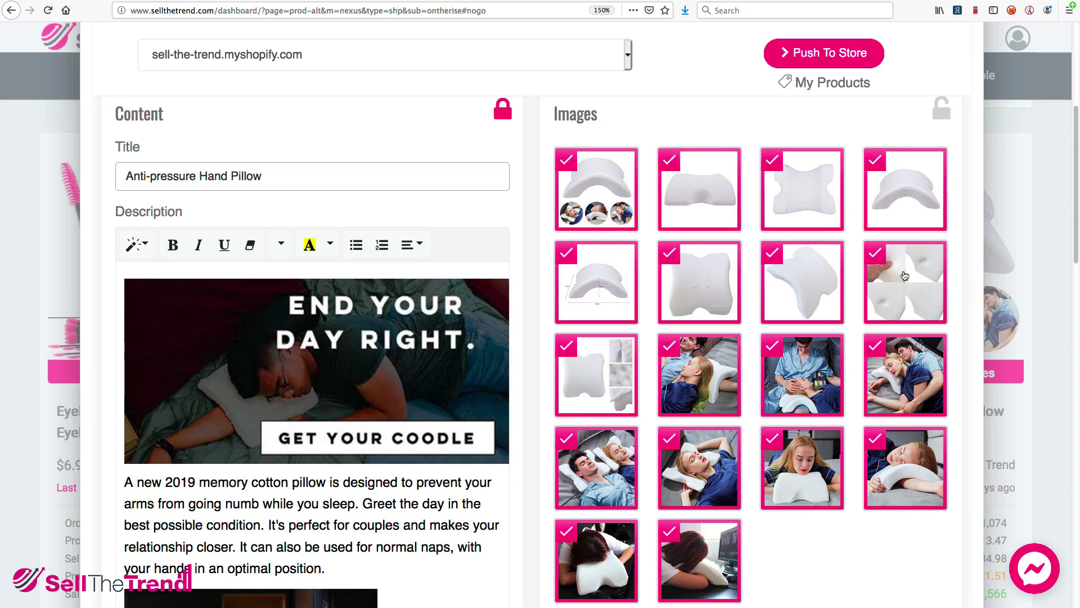
click(903, 294)
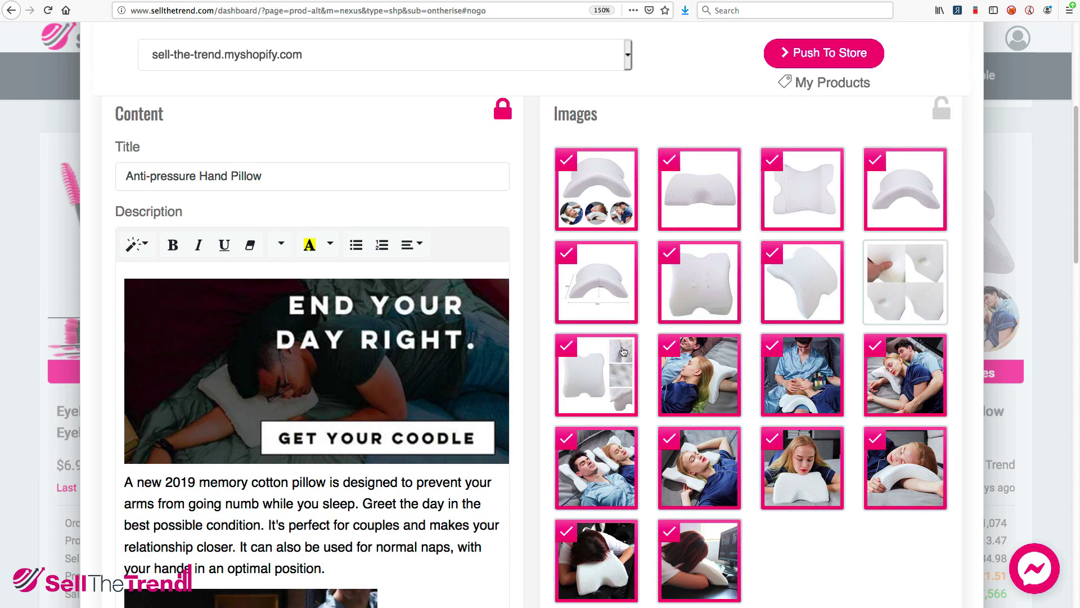
scroll(735, 378, down, 1)
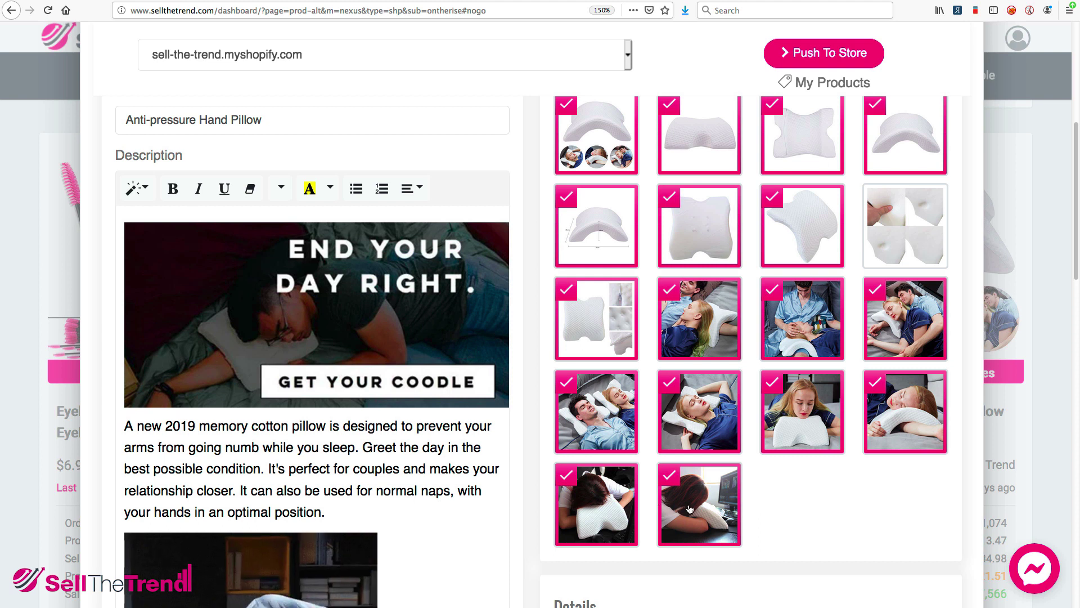
click(698, 489)
scroll(700, 467, up, 1)
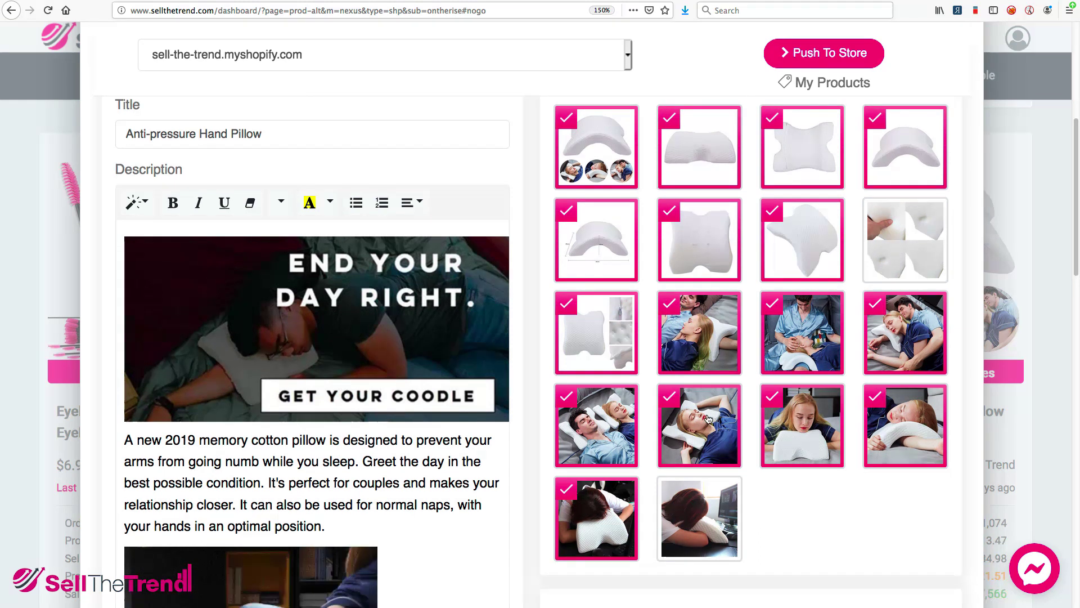
click(702, 431)
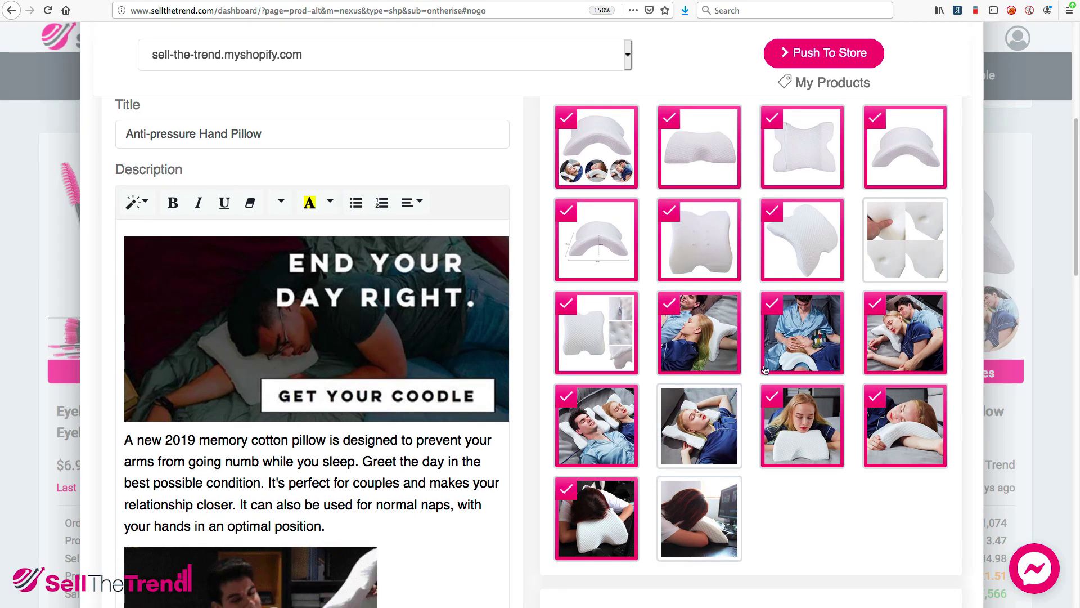
Lock the Images section to keep the chosen minismartworld.com pictures when another source is loaded.
scroll(742, 384, up, 1)
scroll(743, 380, up, 5)
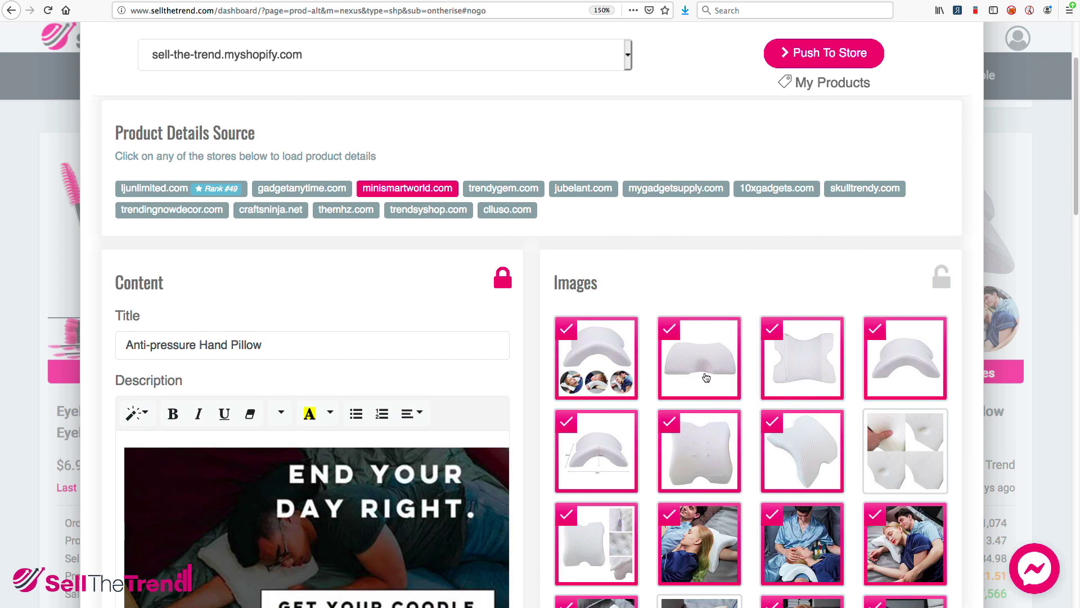
scroll(731, 362, down, 4)
scroll(784, 375, up, 2)
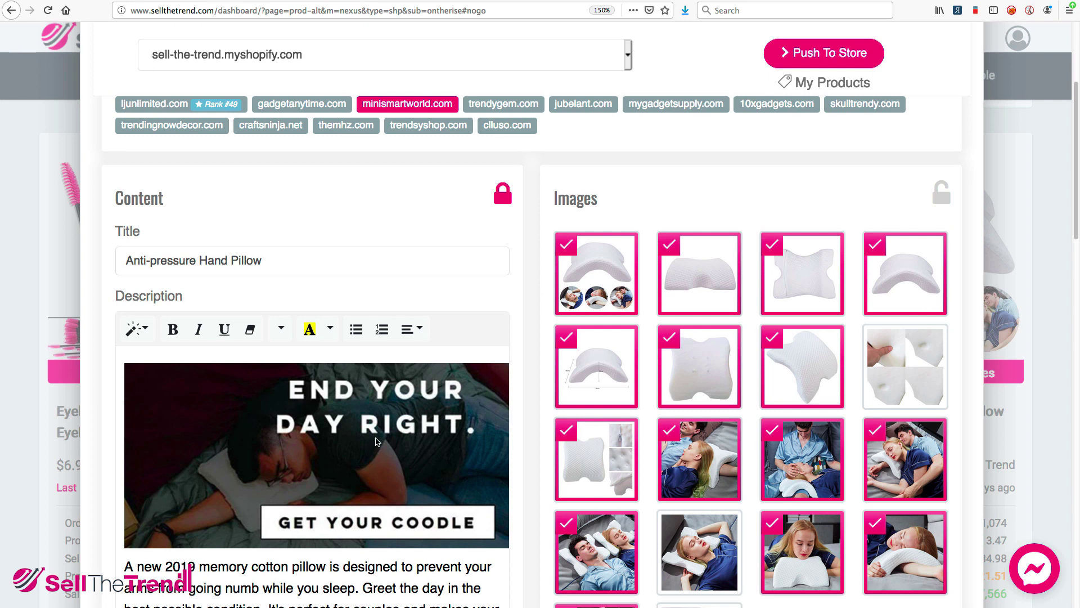
scroll(364, 419, up, 1)
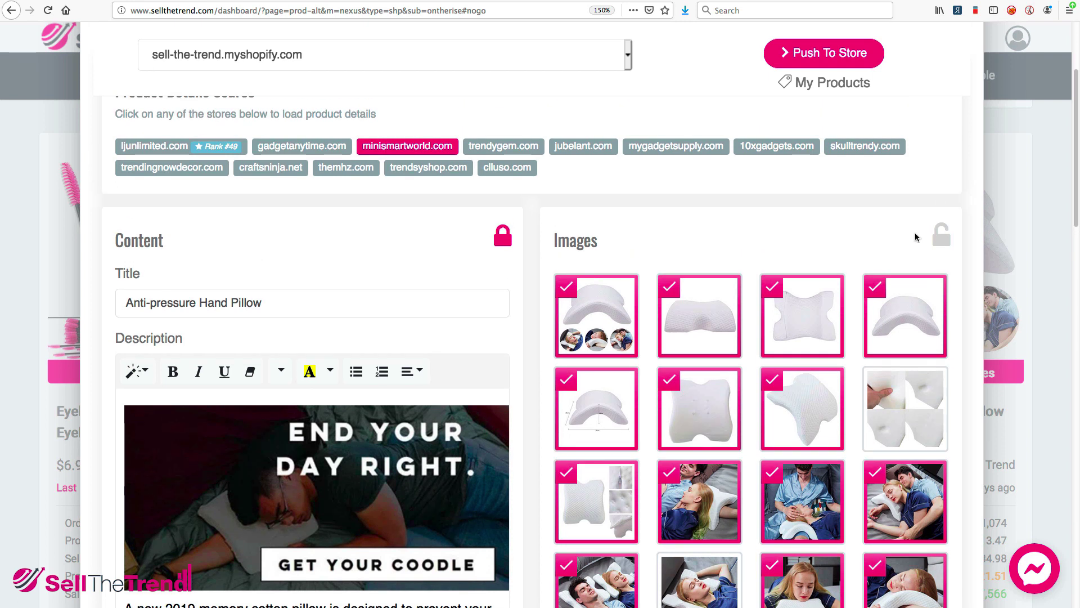
scroll(731, 294, up, 1)
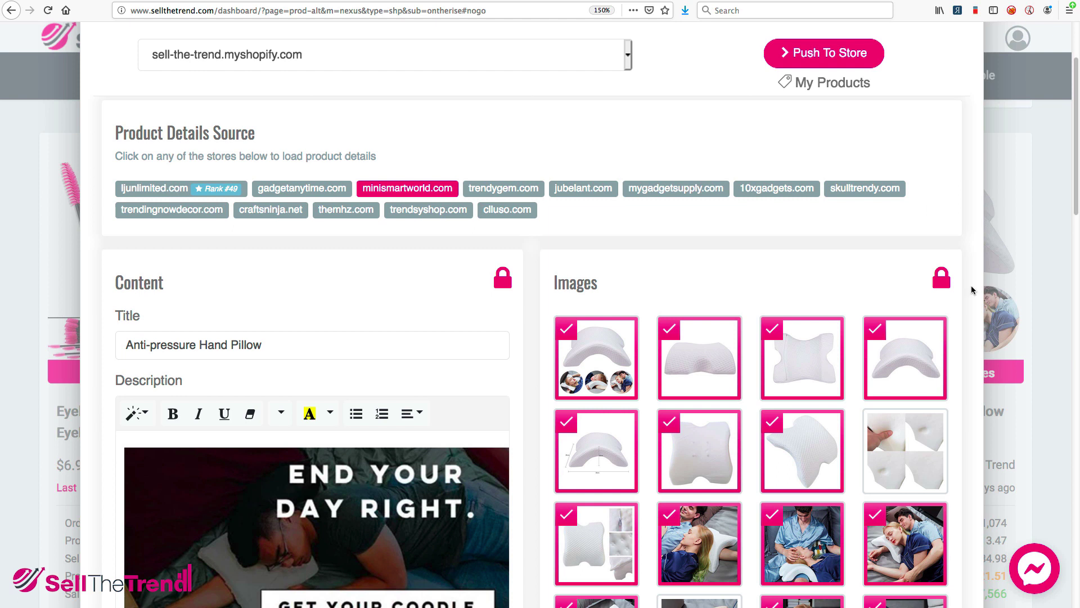
Load trendygem.com, jubelant.com and mygadgetsupply.com as sources in turn and check the locked content and images.
click(495, 189)
click(591, 191)
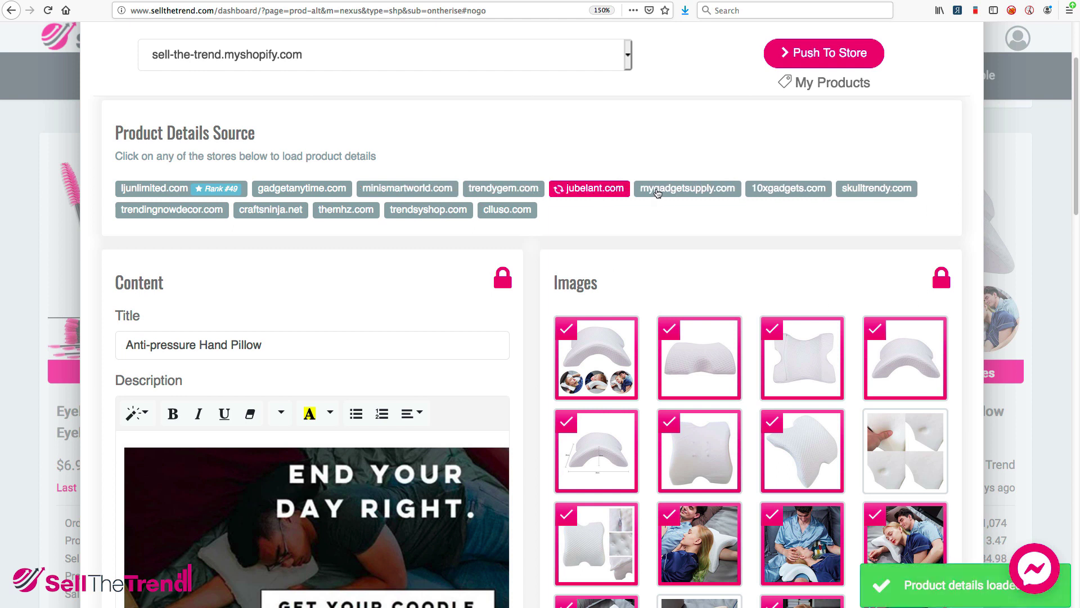
click(648, 190)
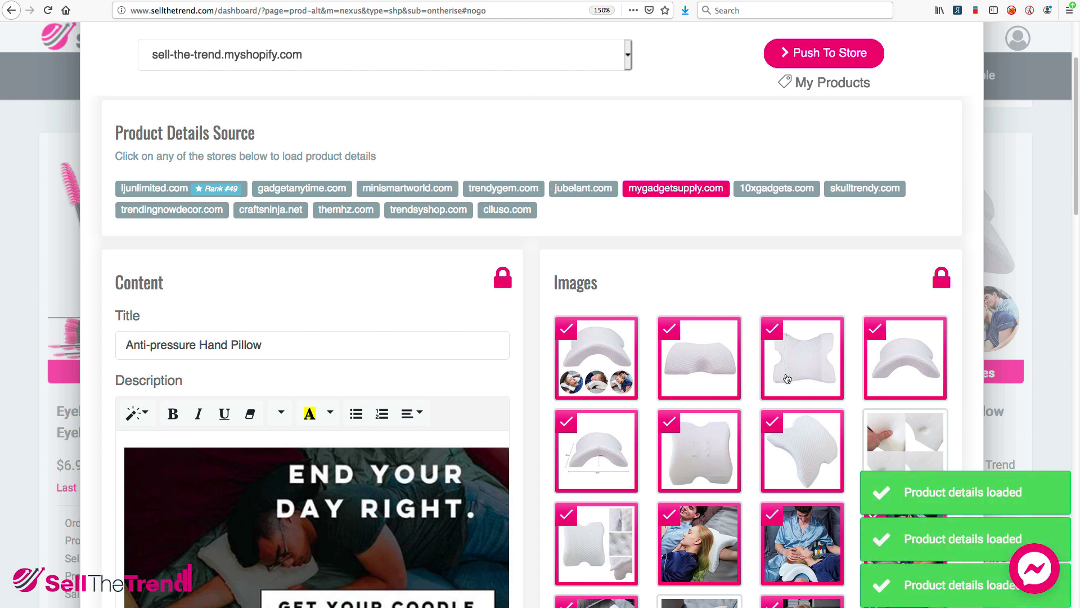
scroll(502, 369, down, 1)
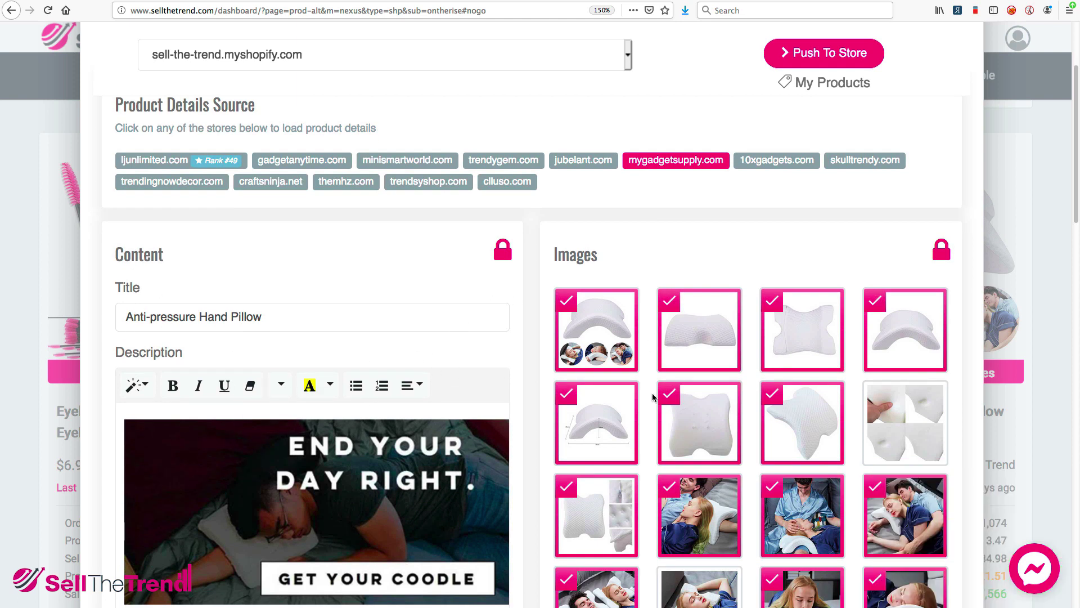
scroll(653, 394, down, 5)
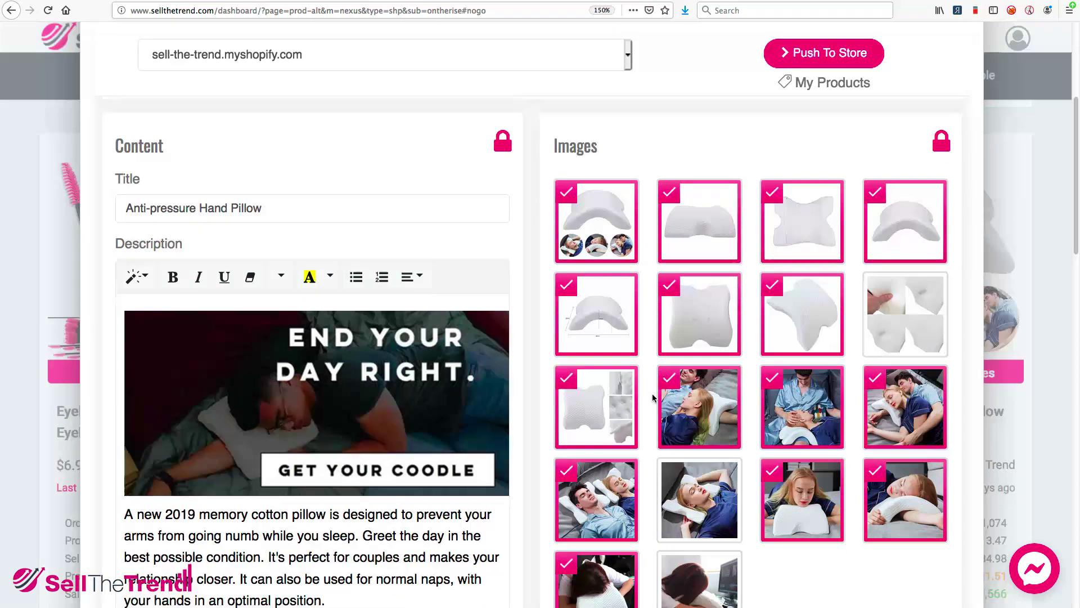
Review the product's price, compare-at price and profit margin in the Details section.
scroll(652, 398, down, 8)
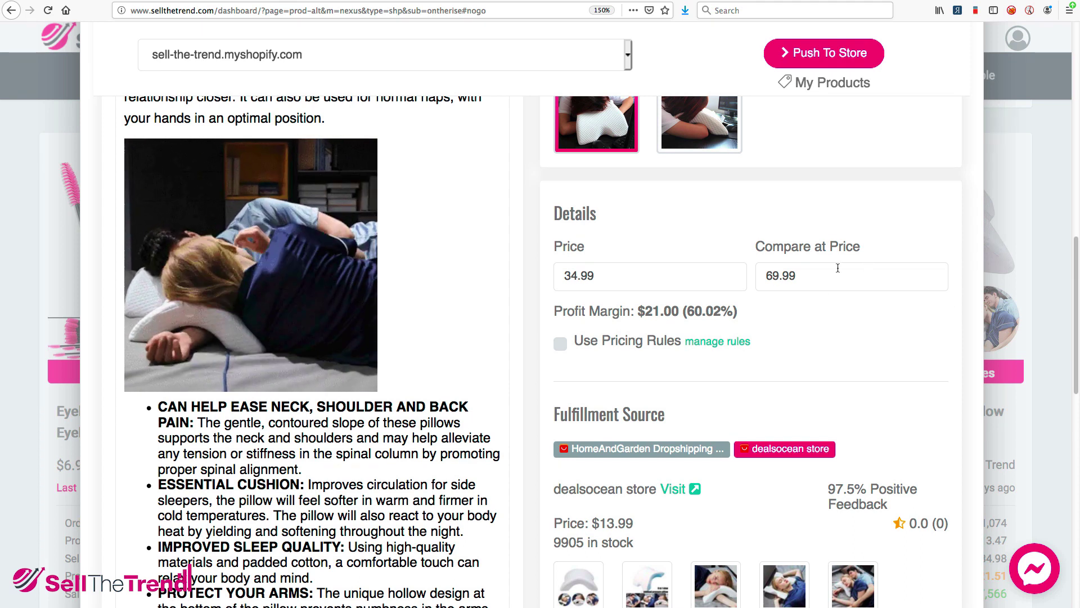
drag(610, 275, 547, 276)
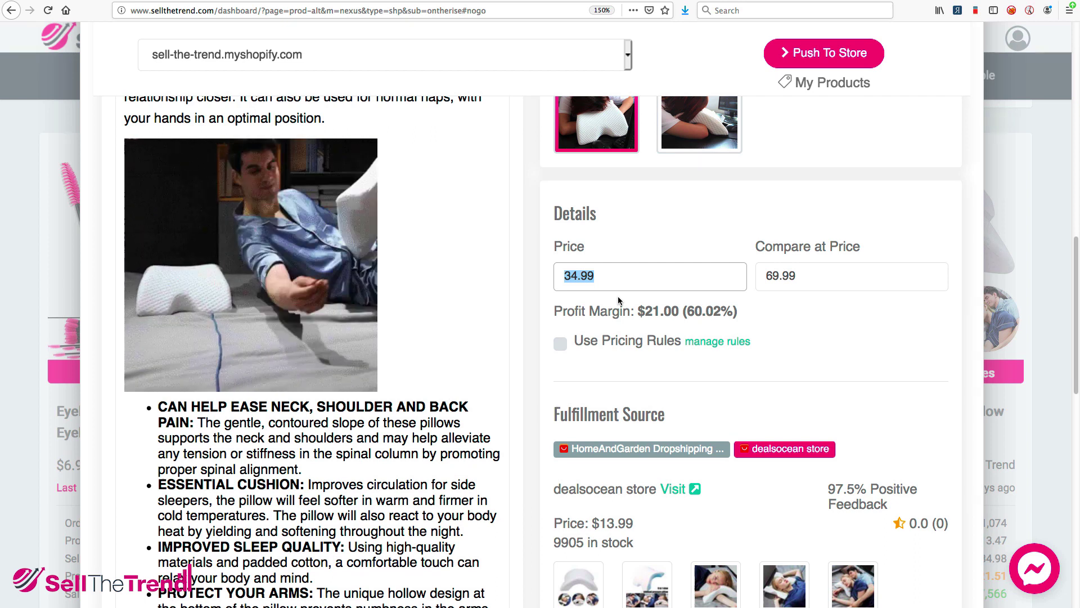
scroll(617, 298, up, 15)
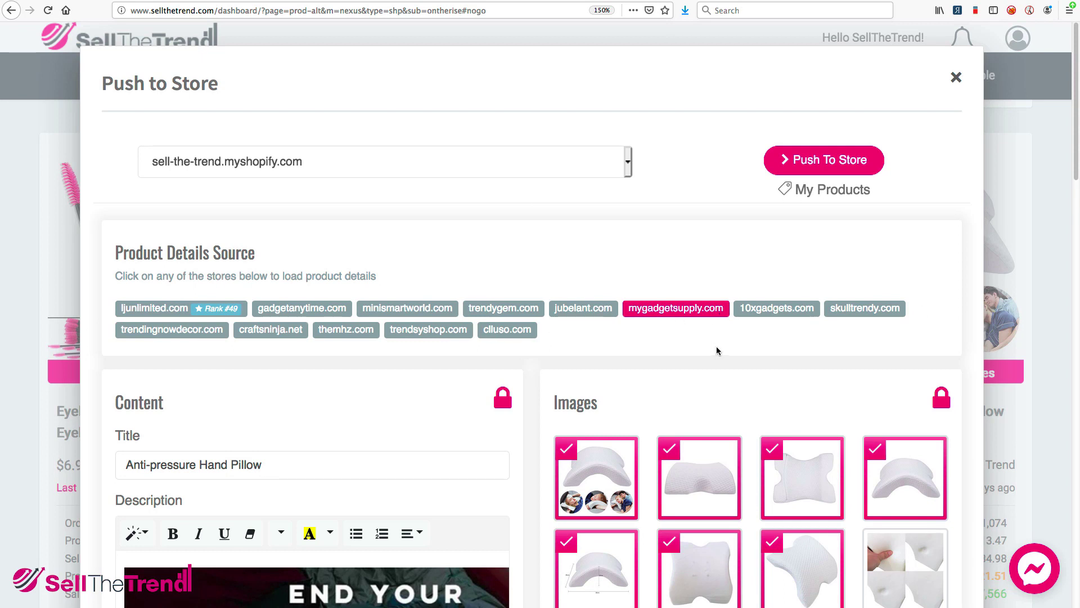
scroll(680, 436, down, 1)
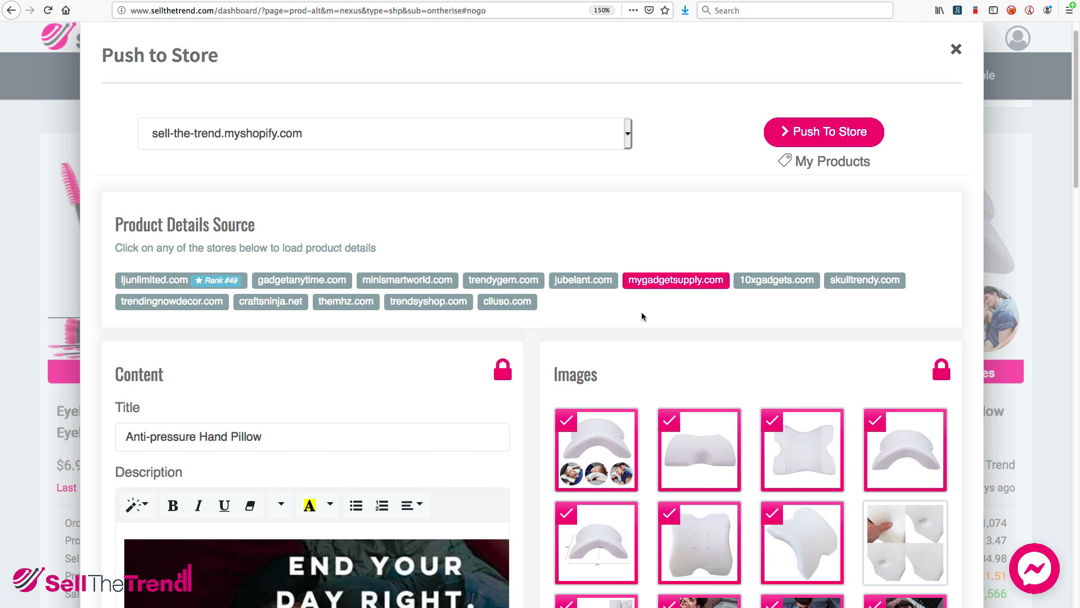
scroll(642, 316, down, 10)
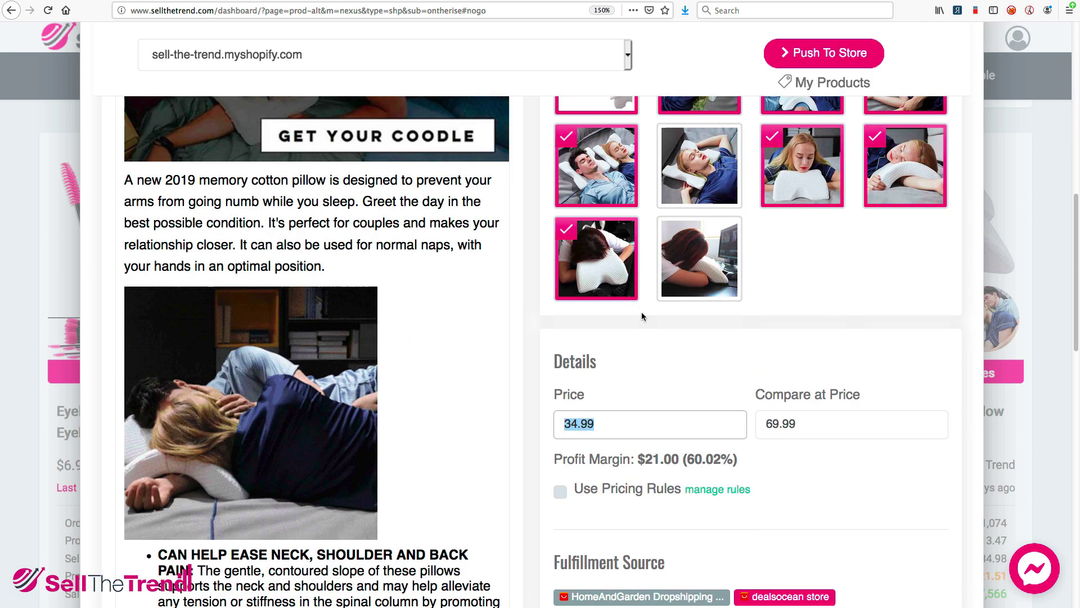
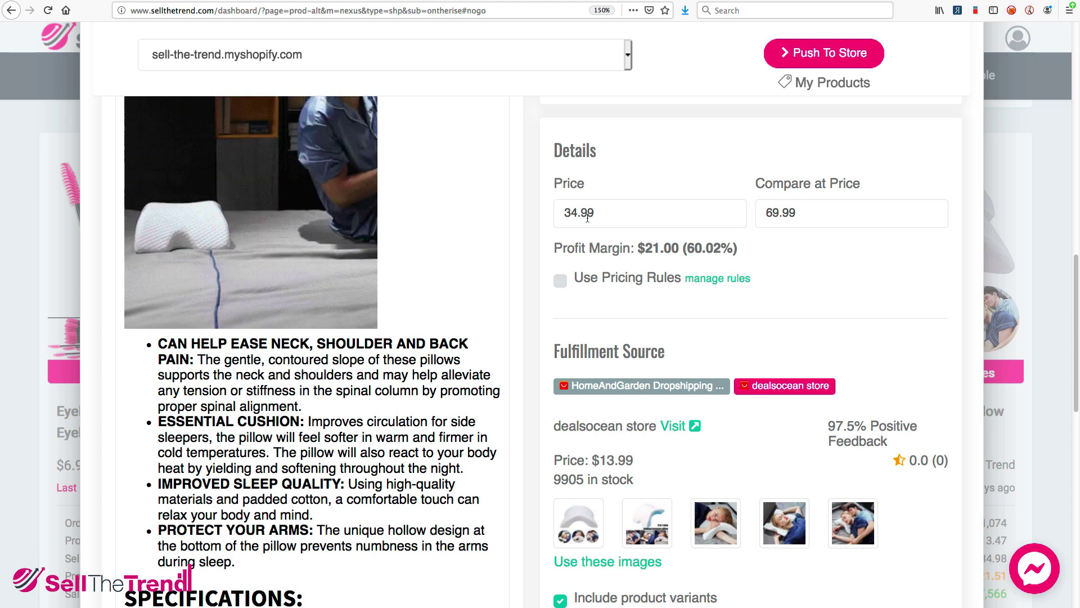
triple_click(615, 214)
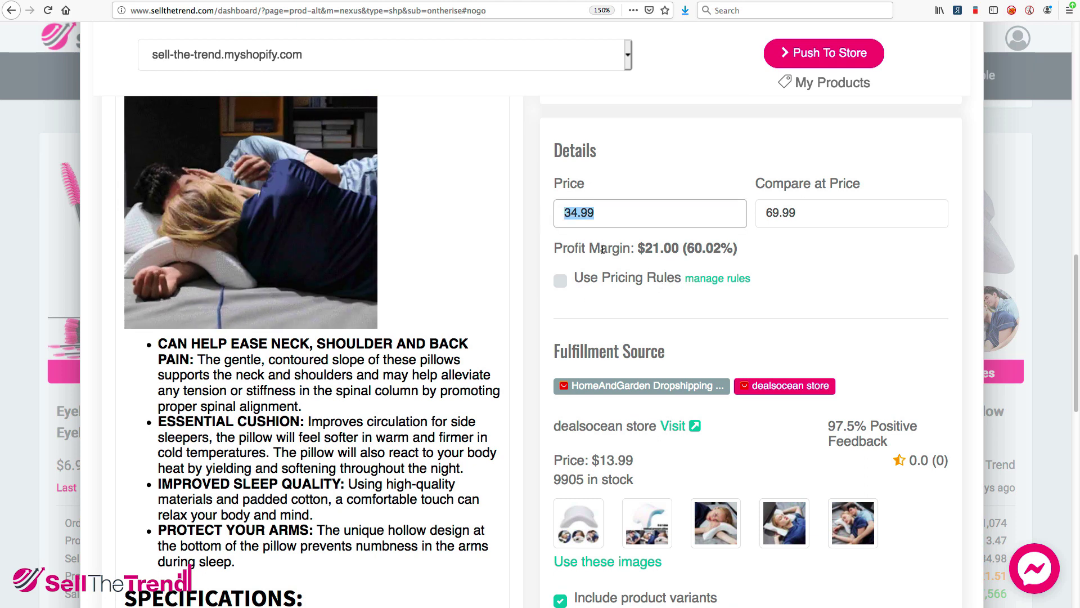
drag(686, 249, 735, 247)
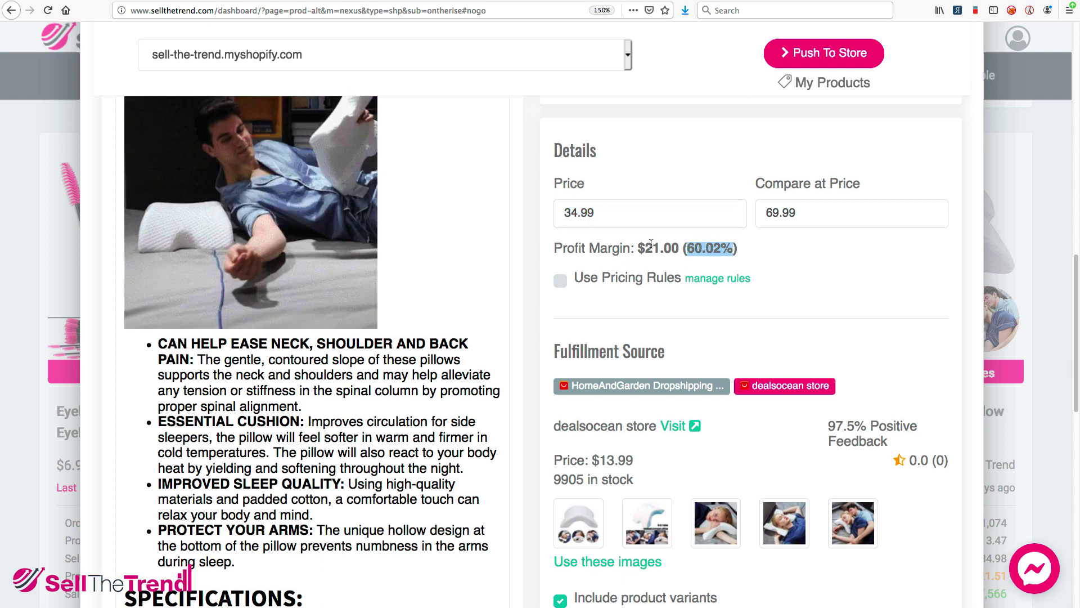
Set the fulfillment source to HomeAndGarden Dropshipping Store and check its price range, stock and variants.
scroll(656, 246, down, 2)
scroll(656, 247, down, 5)
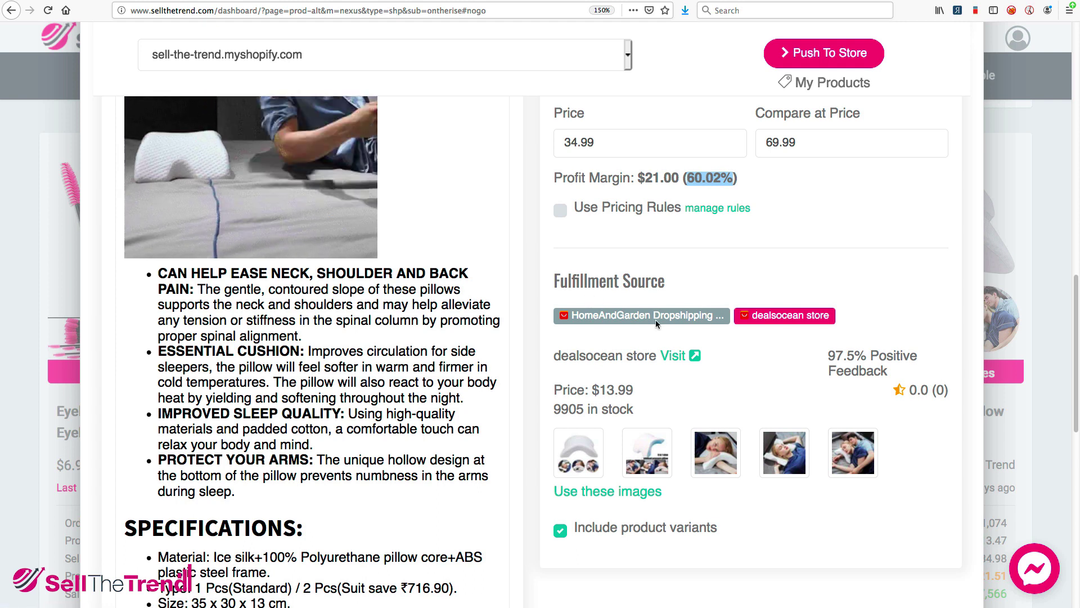
scroll(581, 228, up, 10)
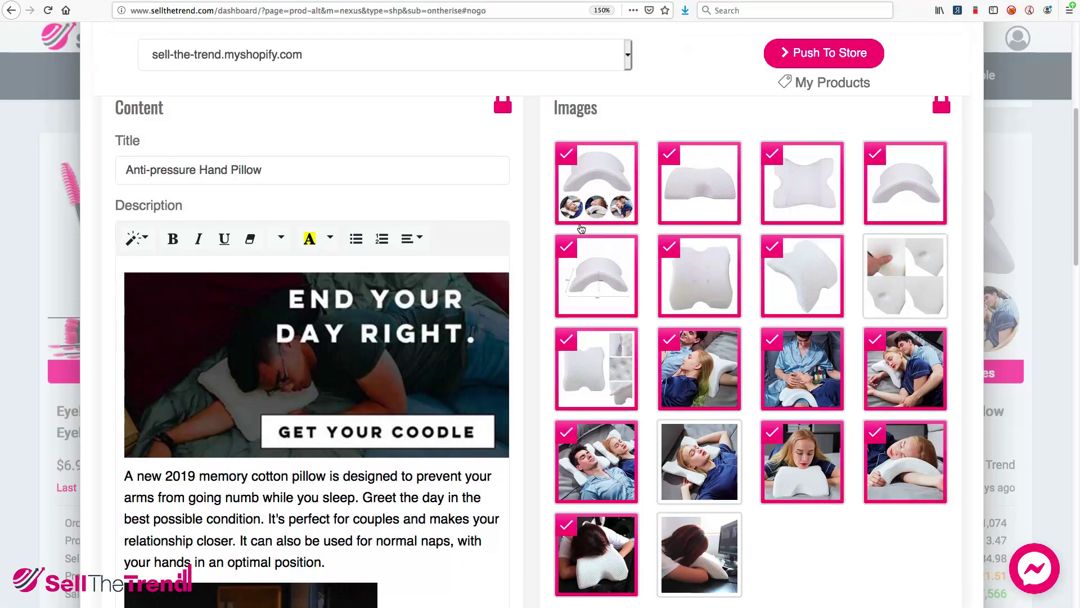
scroll(581, 227, down, 10)
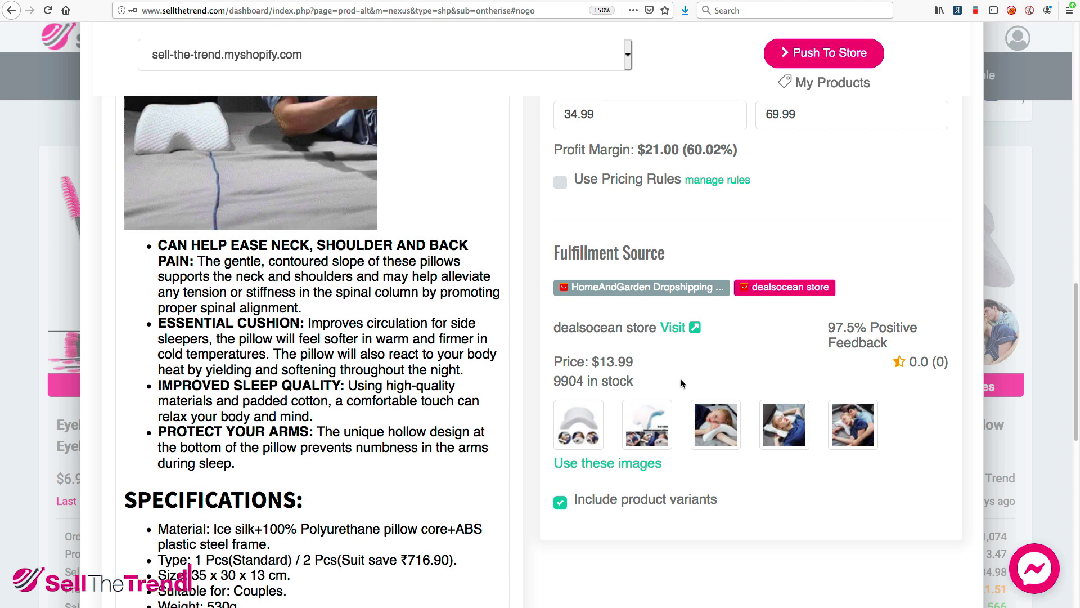
click(668, 288)
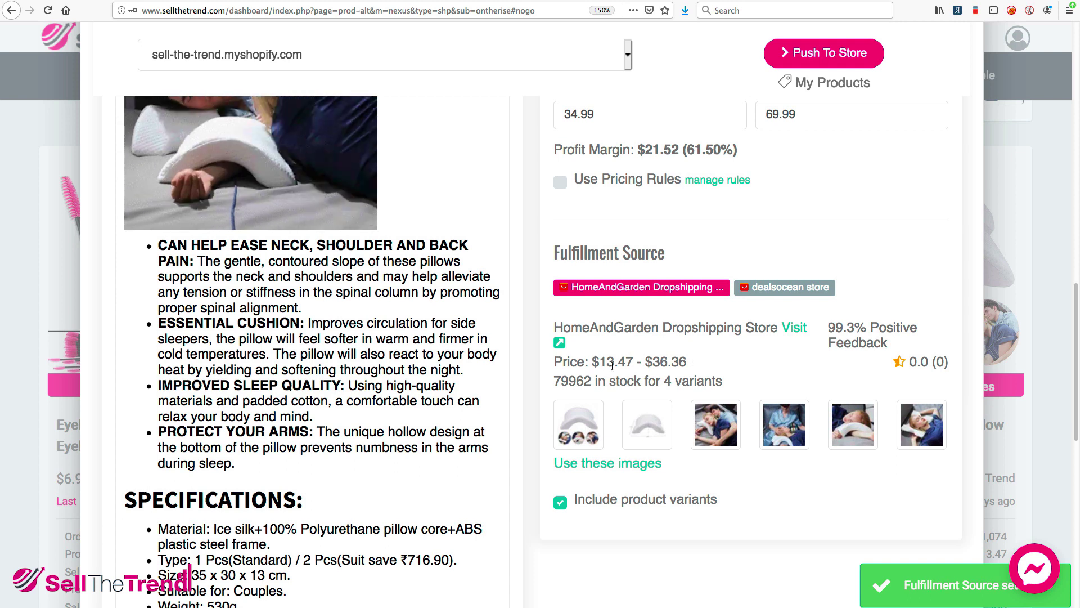
drag(600, 364, 664, 362)
click(712, 364)
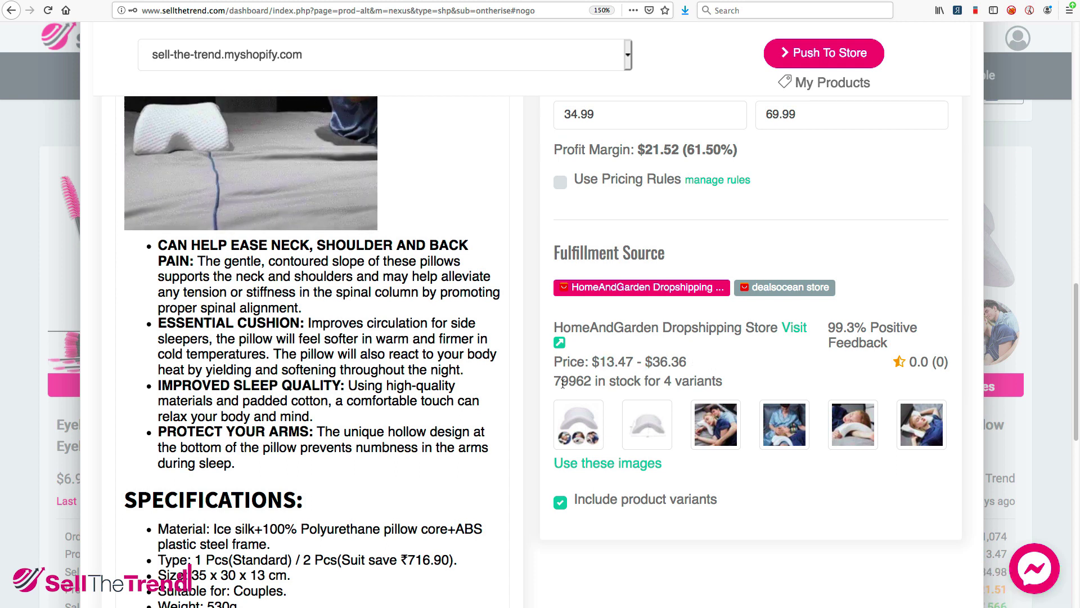
drag(664, 382, 722, 381)
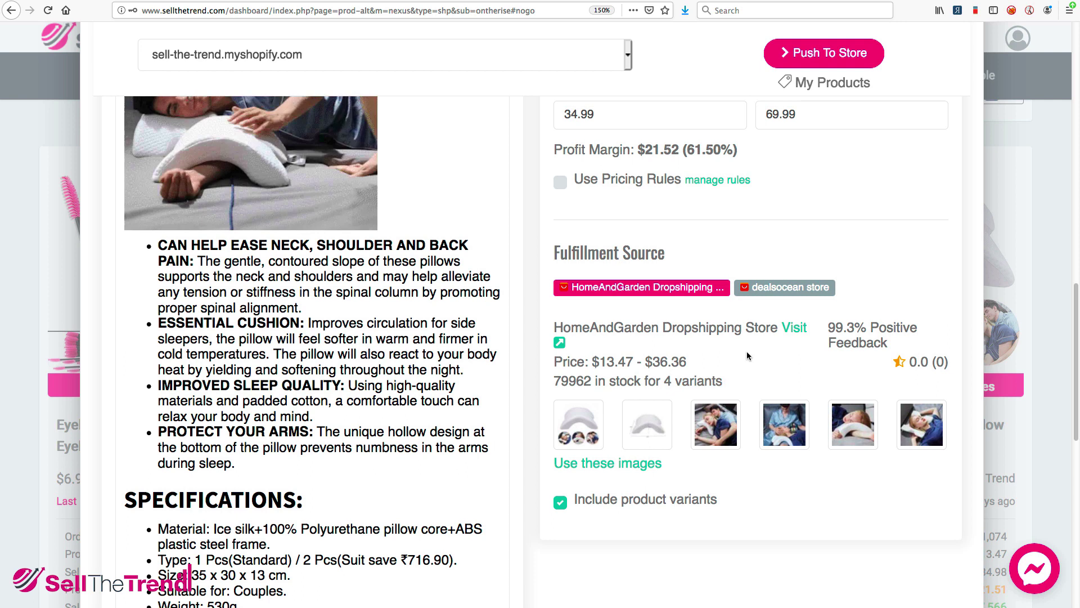
Switch the fulfillment source to dealsocean store, inspect its AliExpress product page, and return to the listing.
click(764, 290)
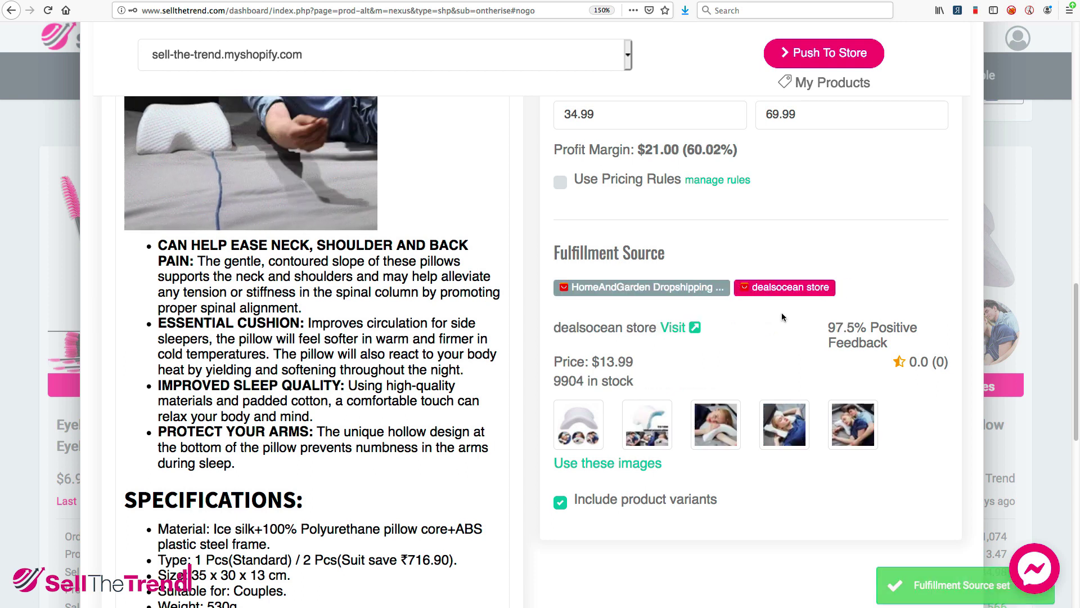
click(675, 329)
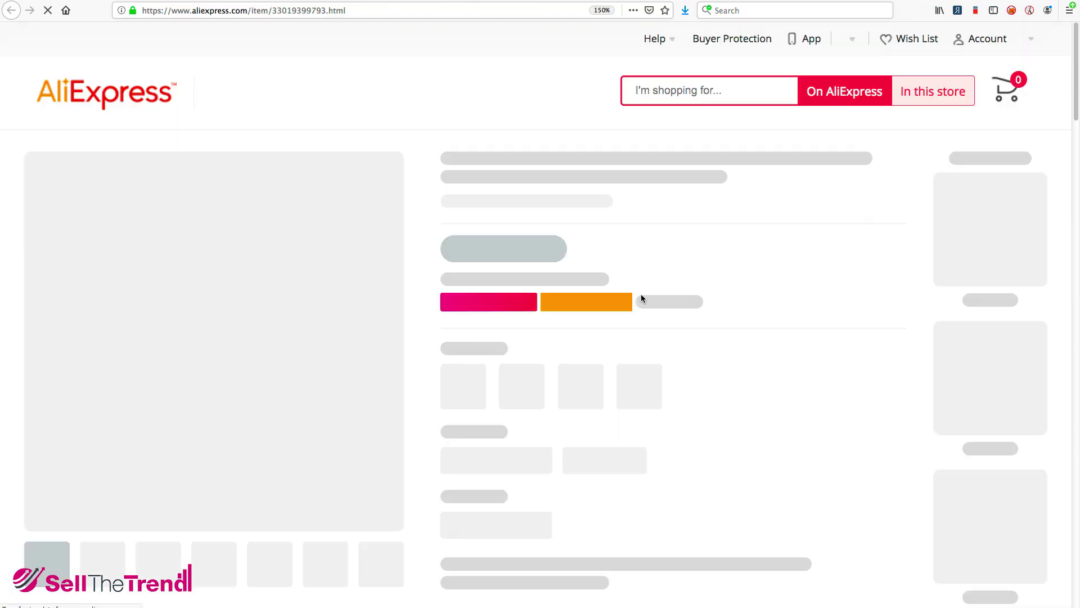
scroll(468, 382, down, 2)
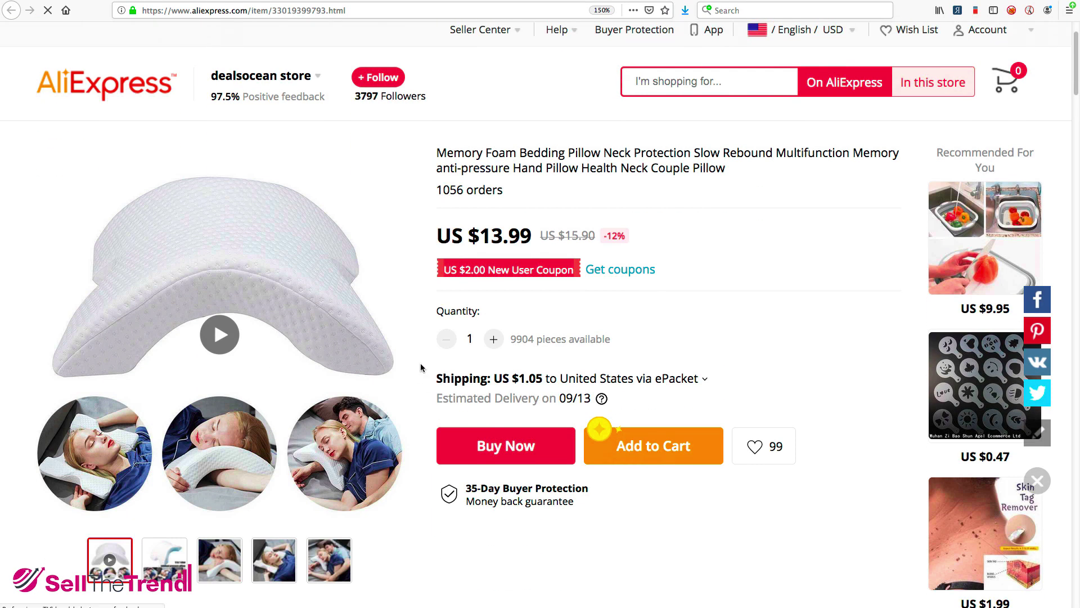
scroll(295, 347, up, 2)
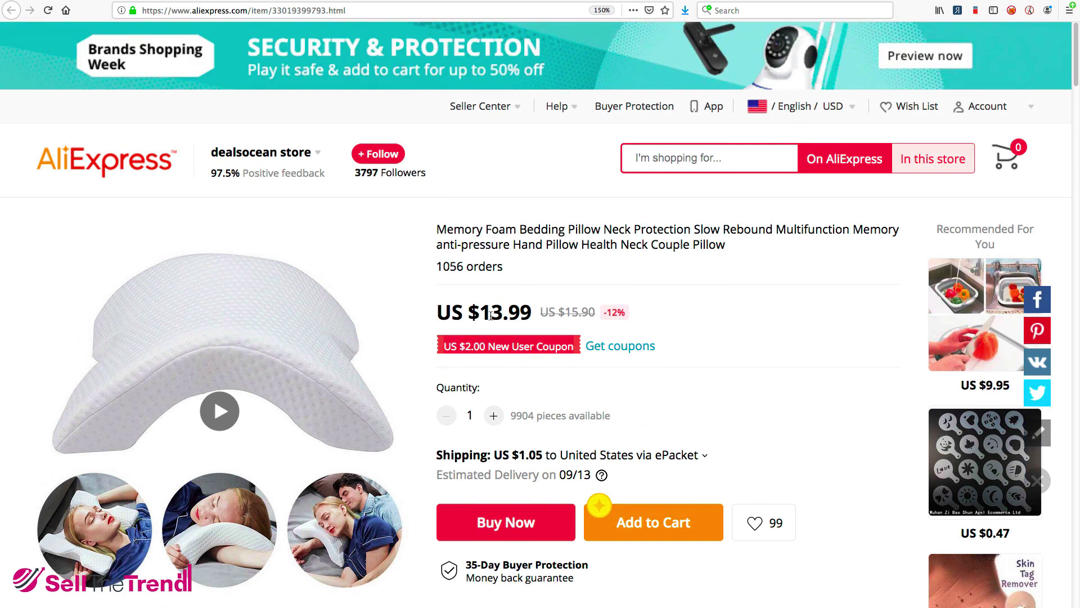
key(ctrl+w)
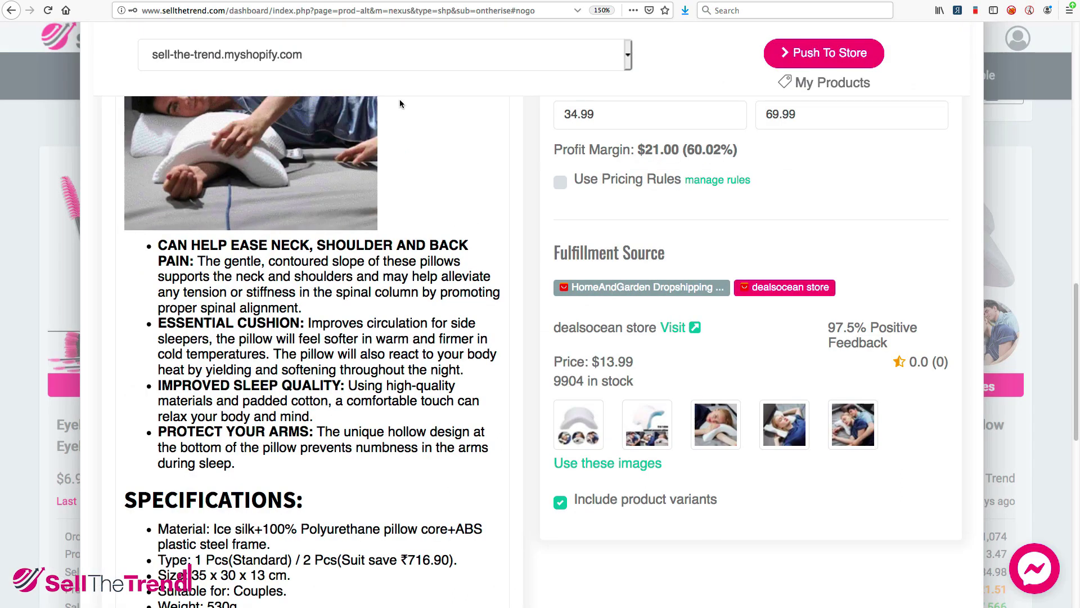
Set the fulfillment source back to HomeAndGarden Dropshipping Store and open its AliExpress page to view the price and color options.
click(644, 292)
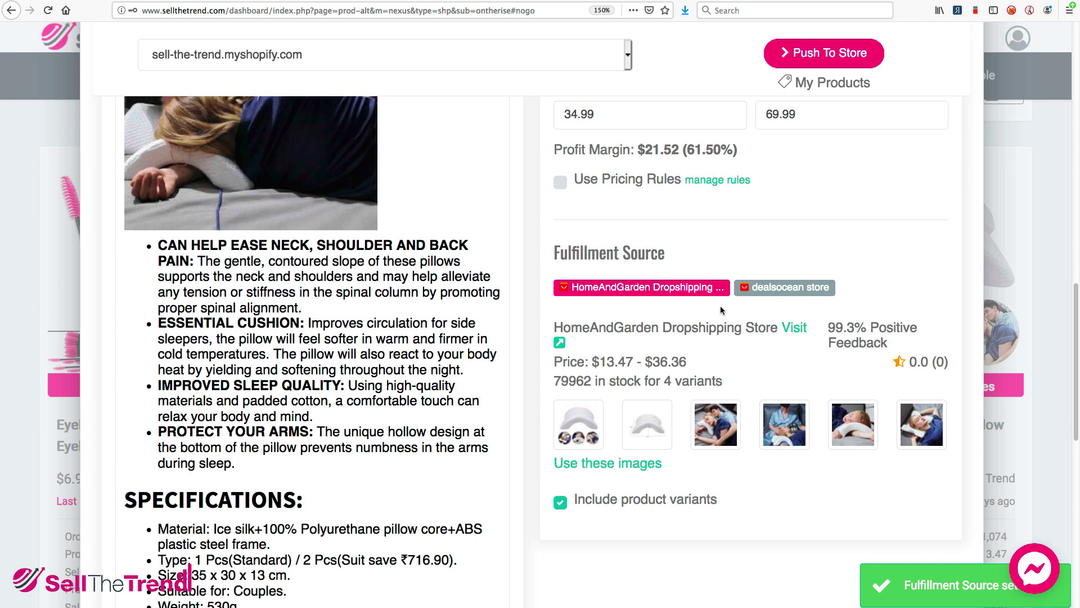
click(795, 329)
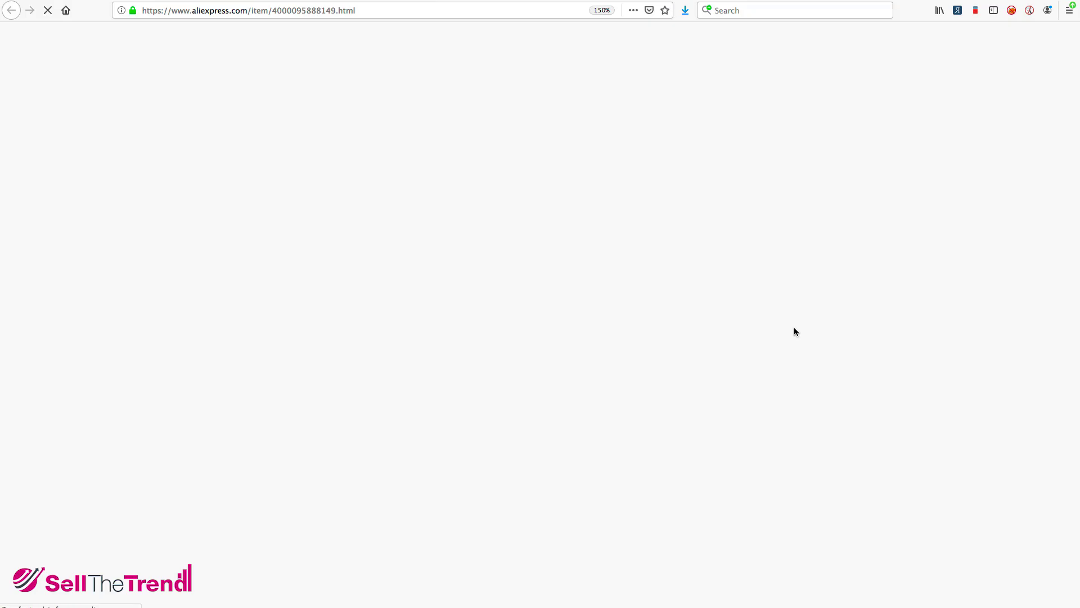
scroll(598, 349, down, 3)
scroll(597, 349, down, 1)
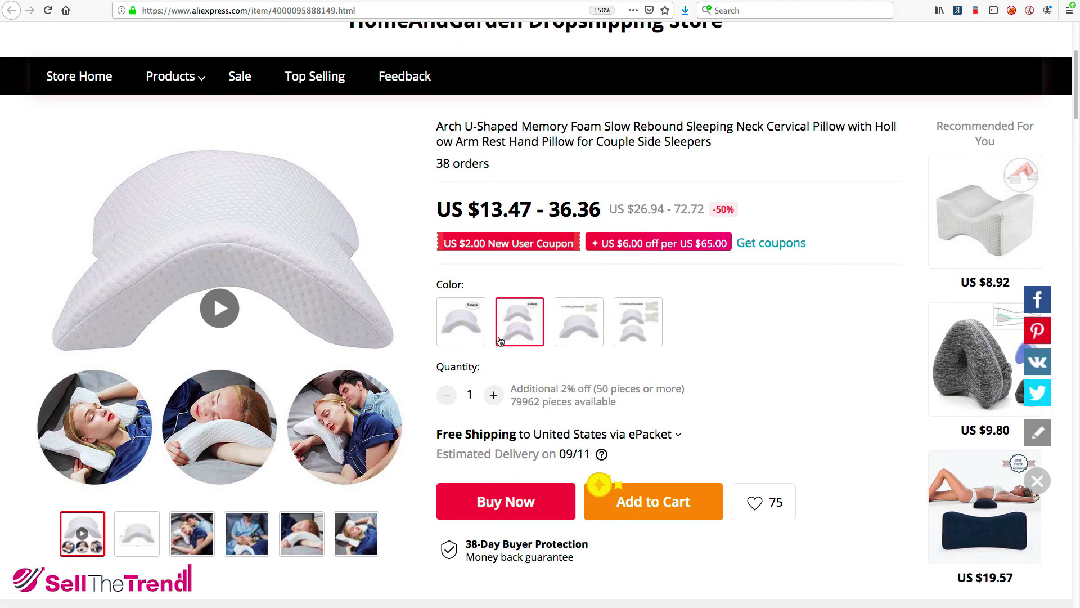
View the price of each color option, including 1-pack, 2-pack and extra-pillowcase variants, on the AliExpress page and return to the listing.
click(469, 335)
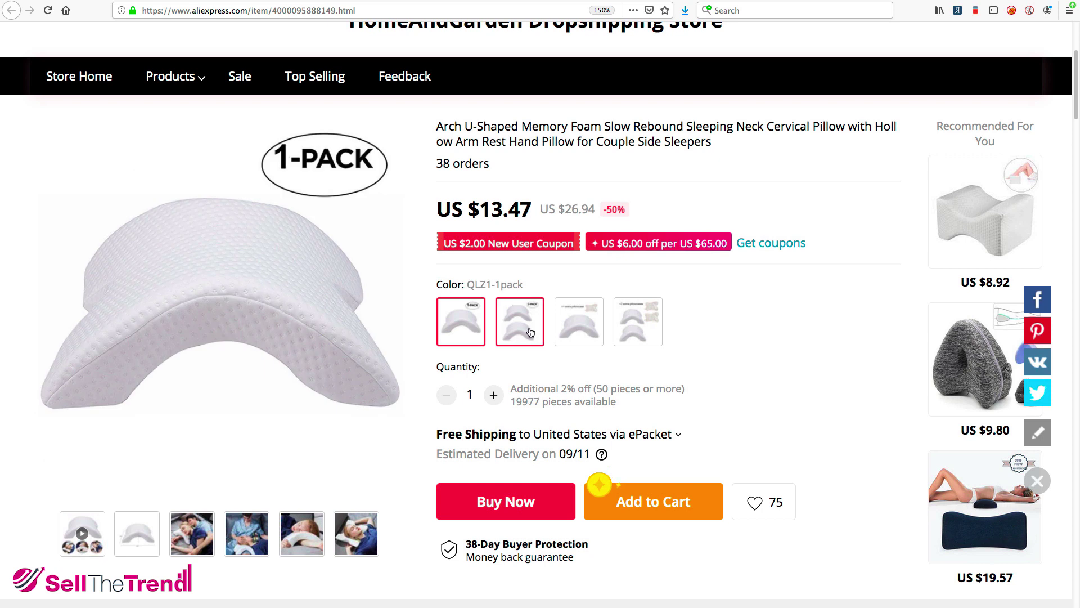
click(534, 332)
click(575, 328)
click(637, 325)
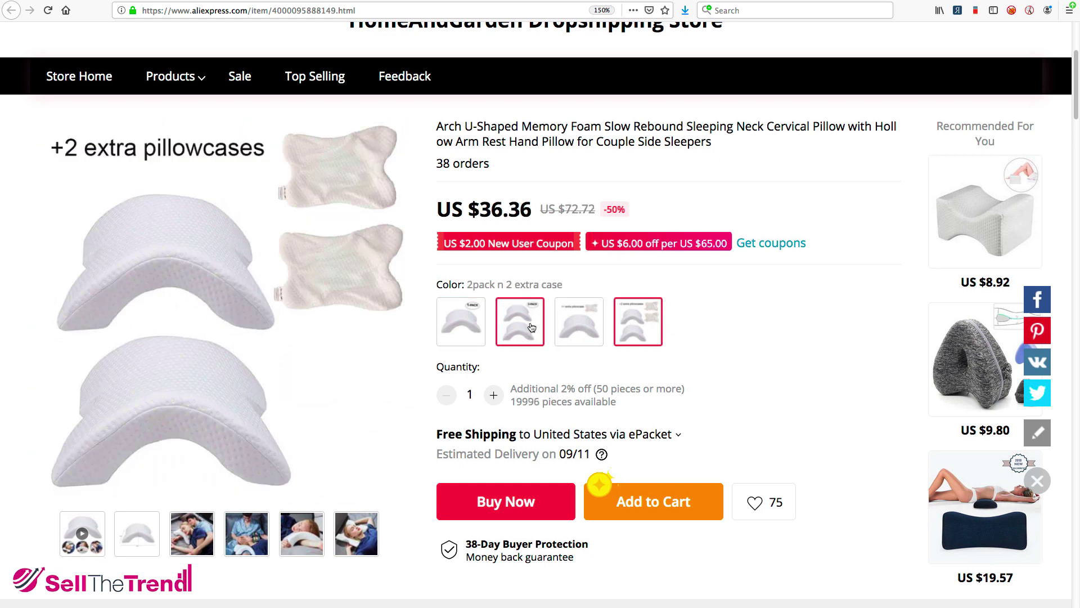
click(519, 323)
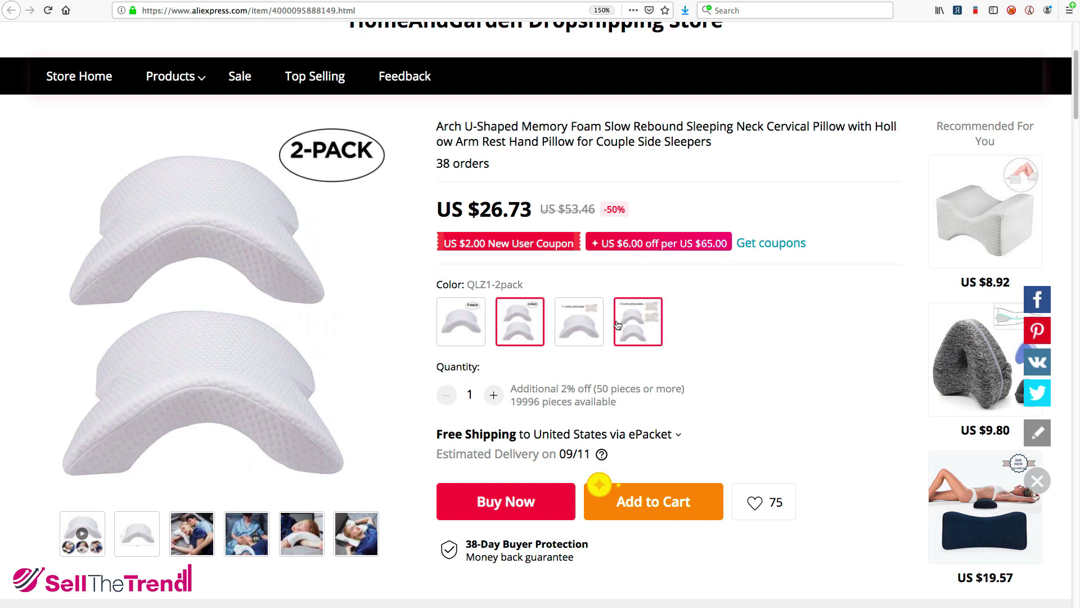
click(477, 316)
click(554, 308)
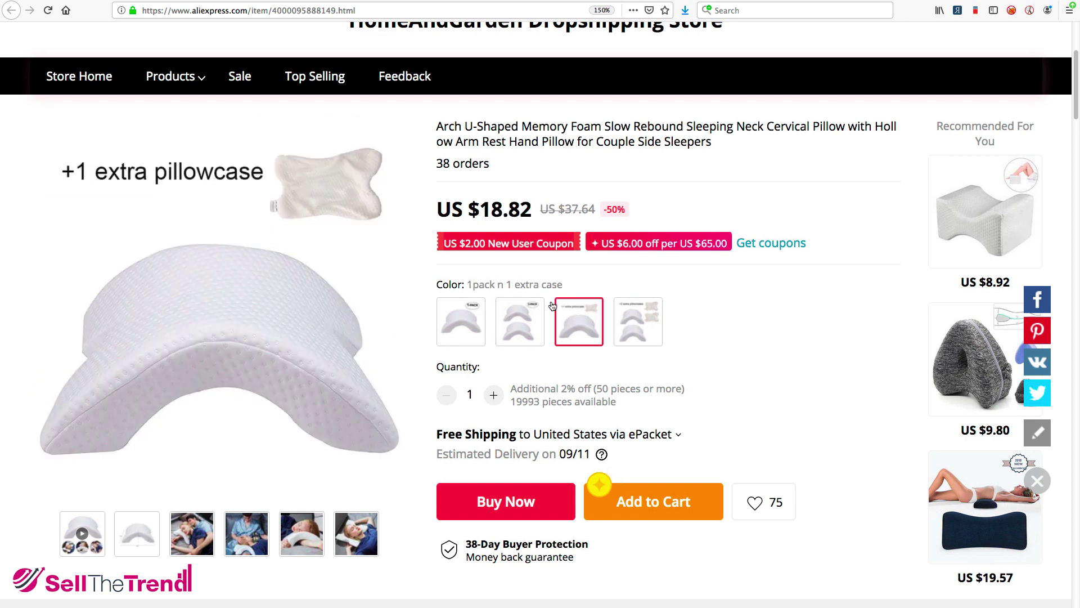
click(471, 326)
click(531, 319)
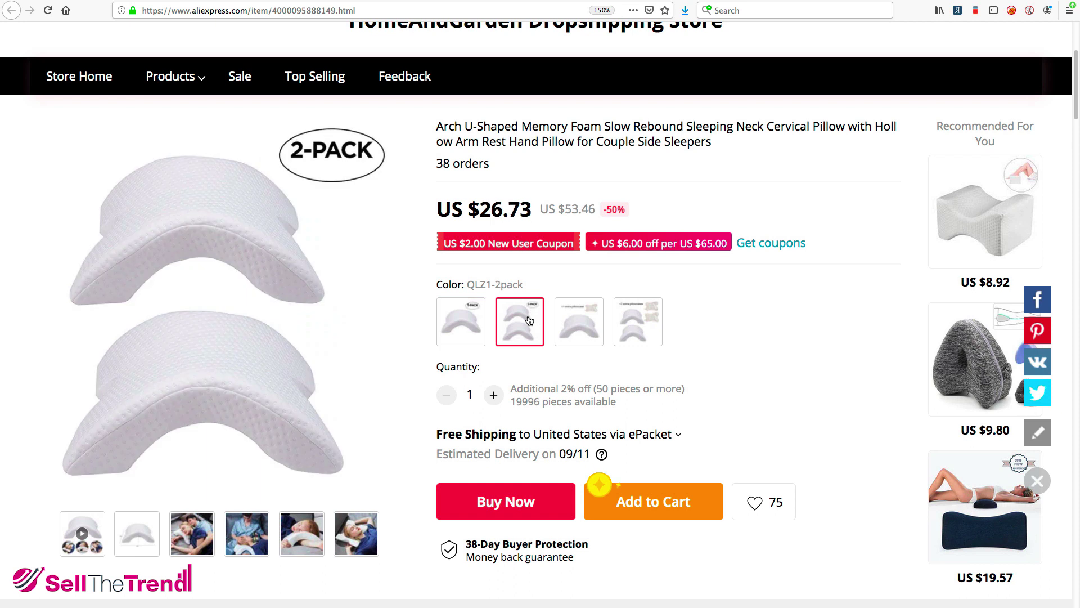
click(569, 331)
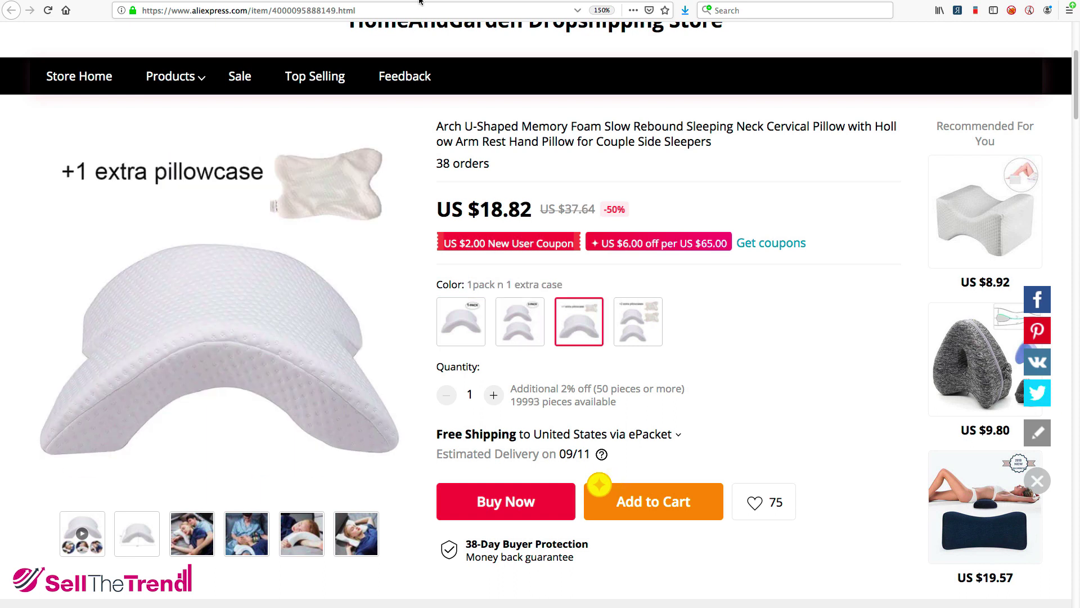
key(super+w)
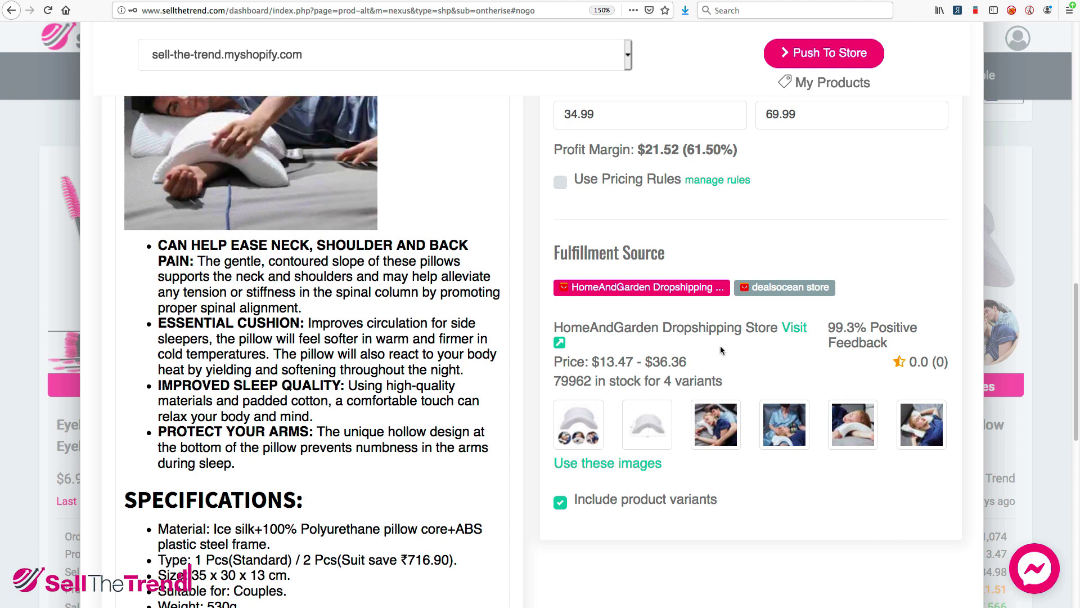
Check the dealsocean store source, switch back to HomeAndGarden Dropshipping Store, and compare its lowest cost with the listing price.
click(787, 288)
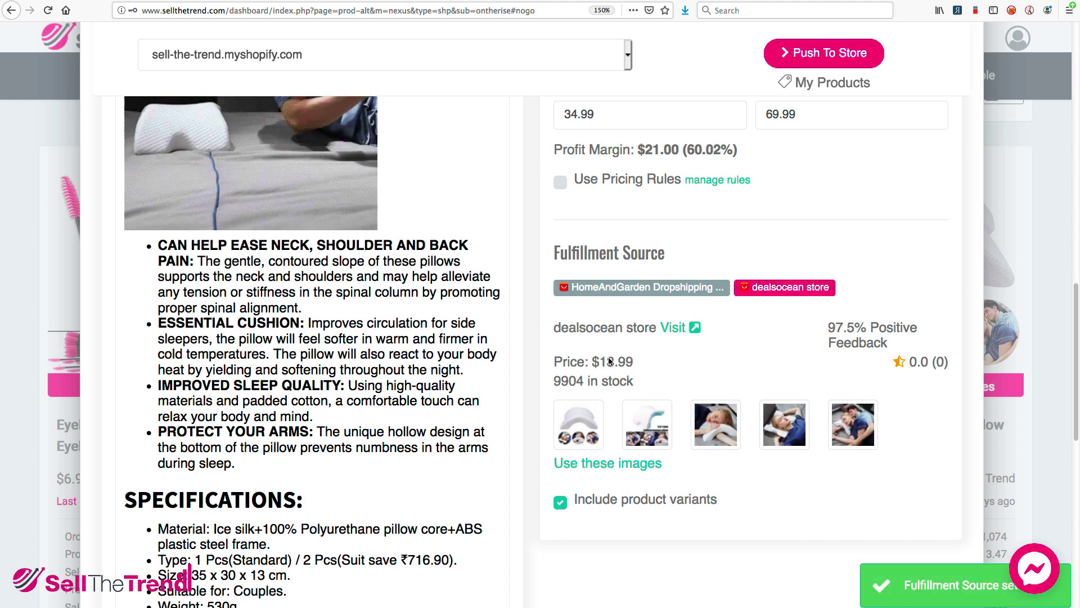
click(667, 288)
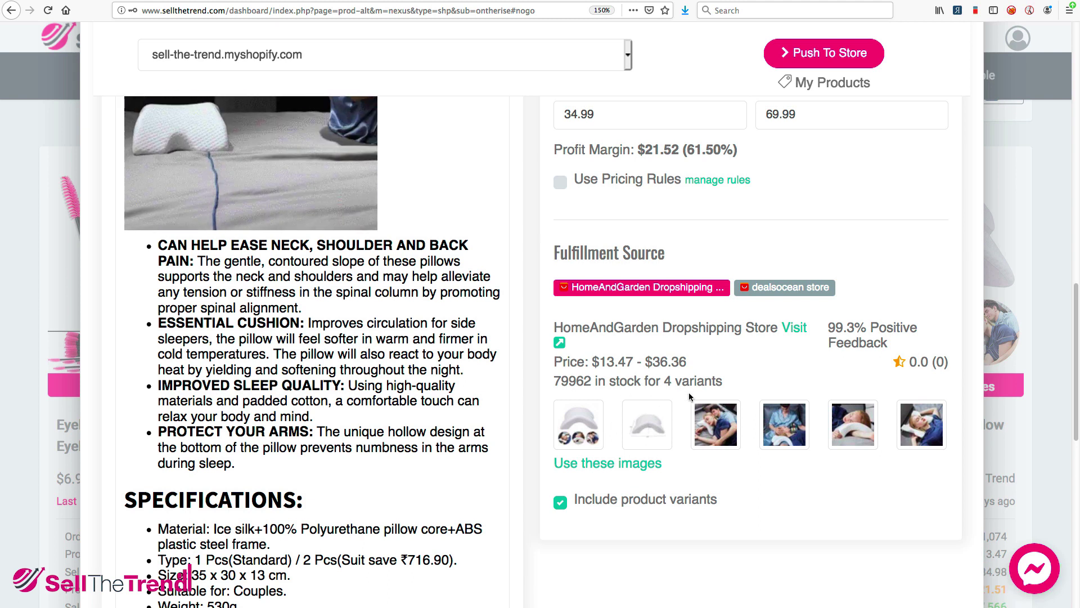
scroll(688, 393, up, 3)
scroll(688, 397, up, 3)
scroll(647, 253, down, 3)
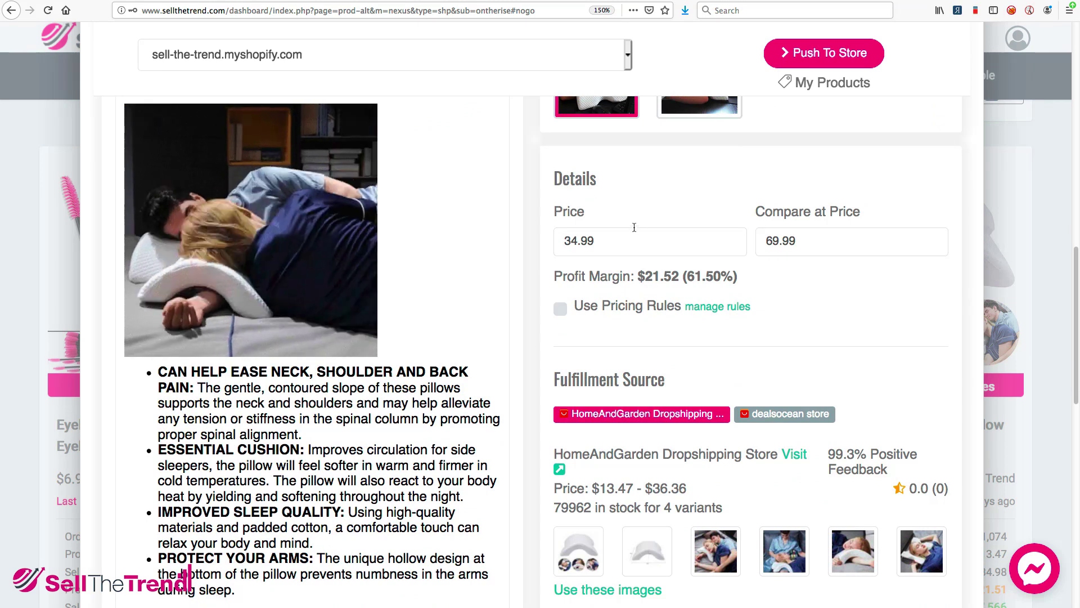
scroll(635, 226, down, 1)
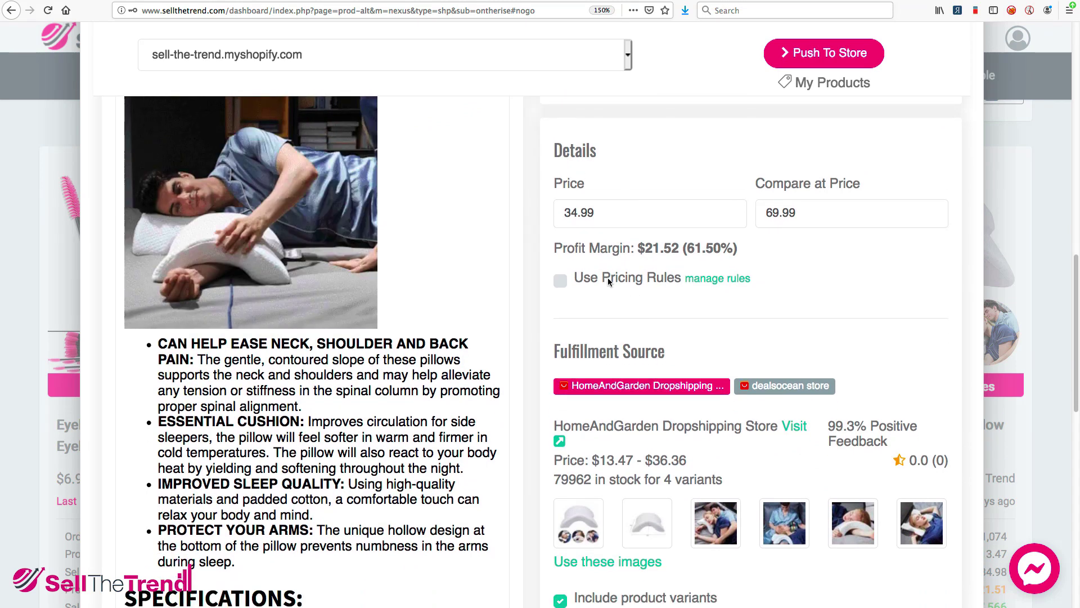
scroll(688, 310, down, 1)
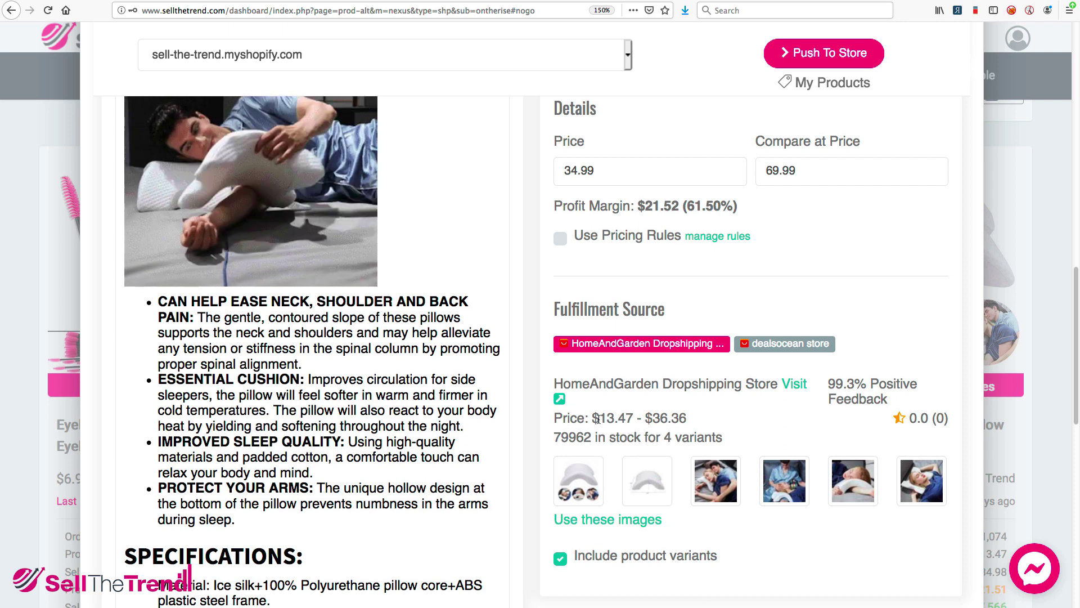
drag(599, 419, 633, 416)
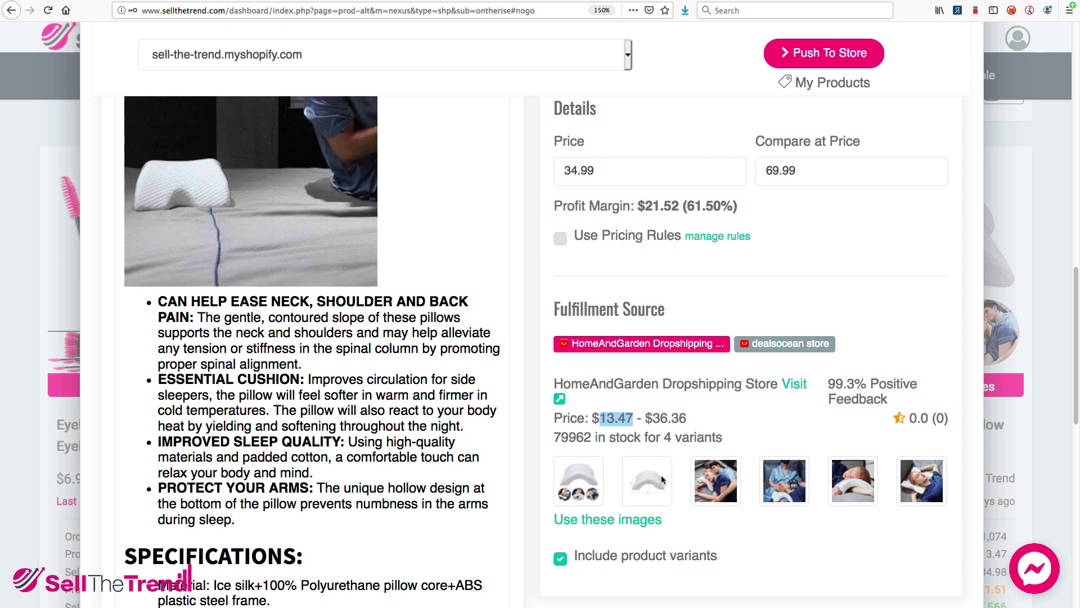
click(678, 435)
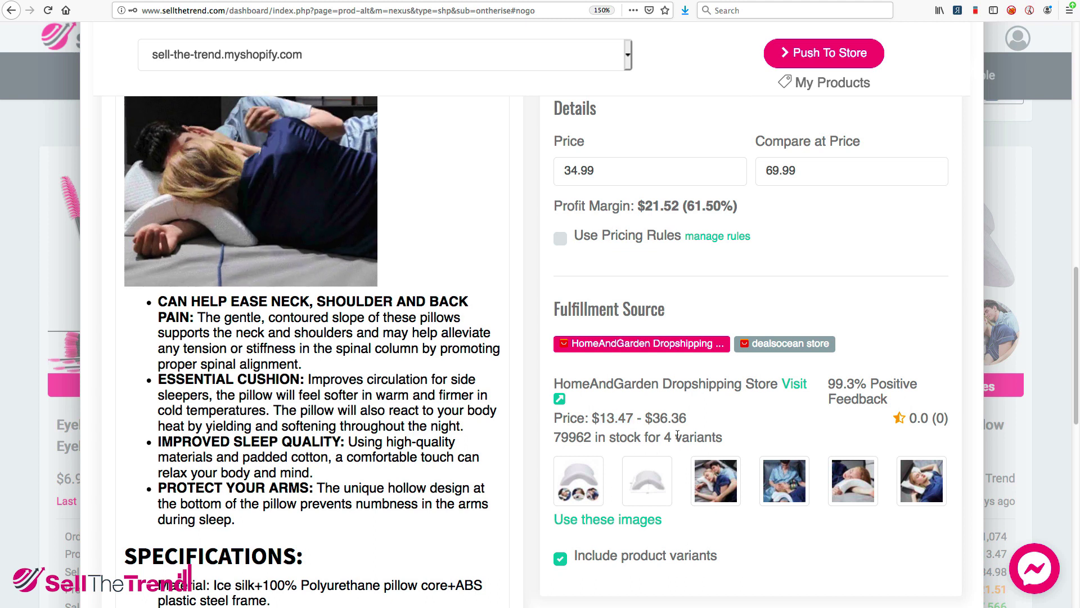
Open HomeAndGarden Dropshipping Store's AliExpress page, view the variant prices for each pack option, and return to the listing.
click(794, 383)
click(479, 540)
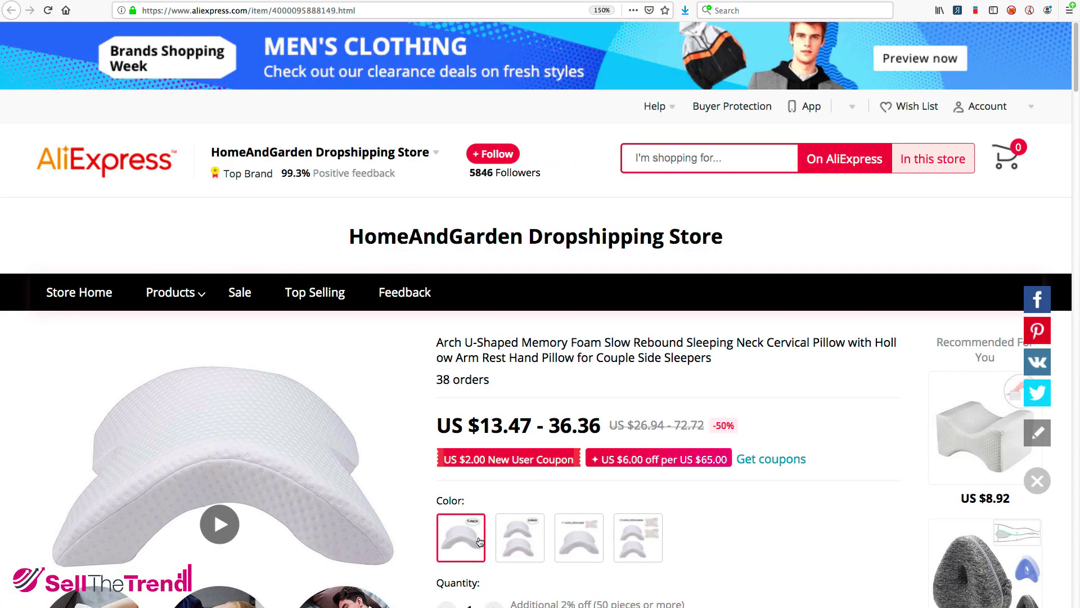
scroll(479, 540, down, 2)
click(519, 440)
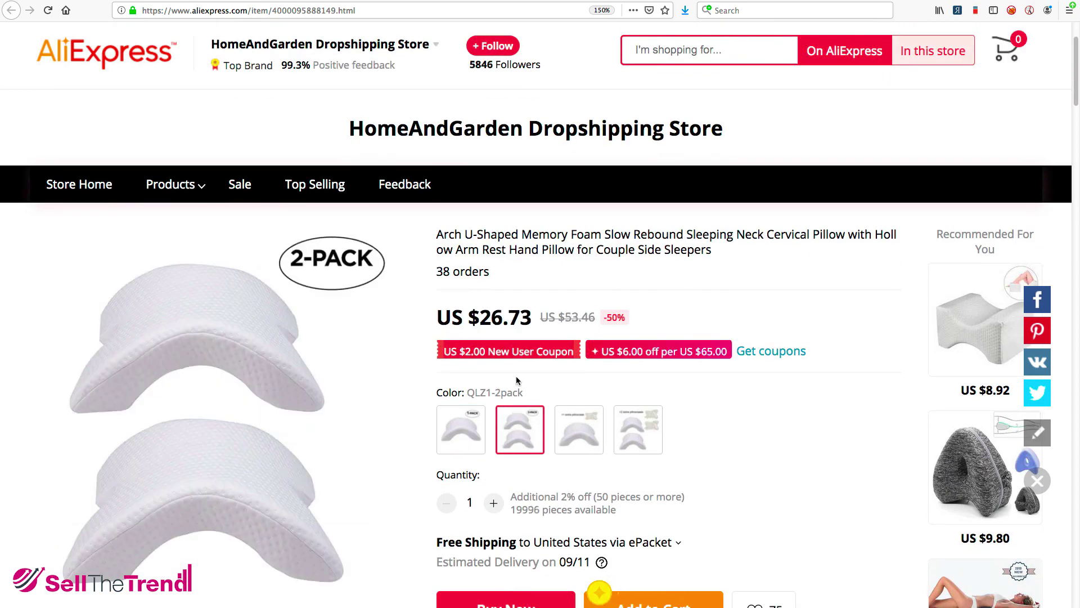
click(579, 437)
click(643, 436)
mouse_move(435, 45)
key(ctrl+Tab)
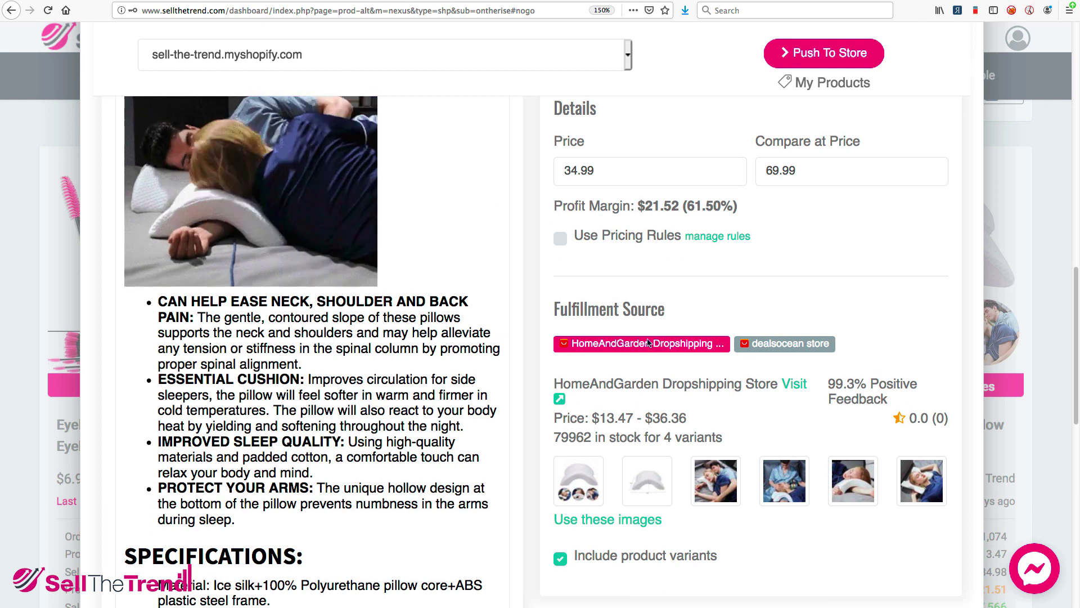
Compare the listing's selling price with the supplier's highest variant cost.
scroll(644, 344, up, 1)
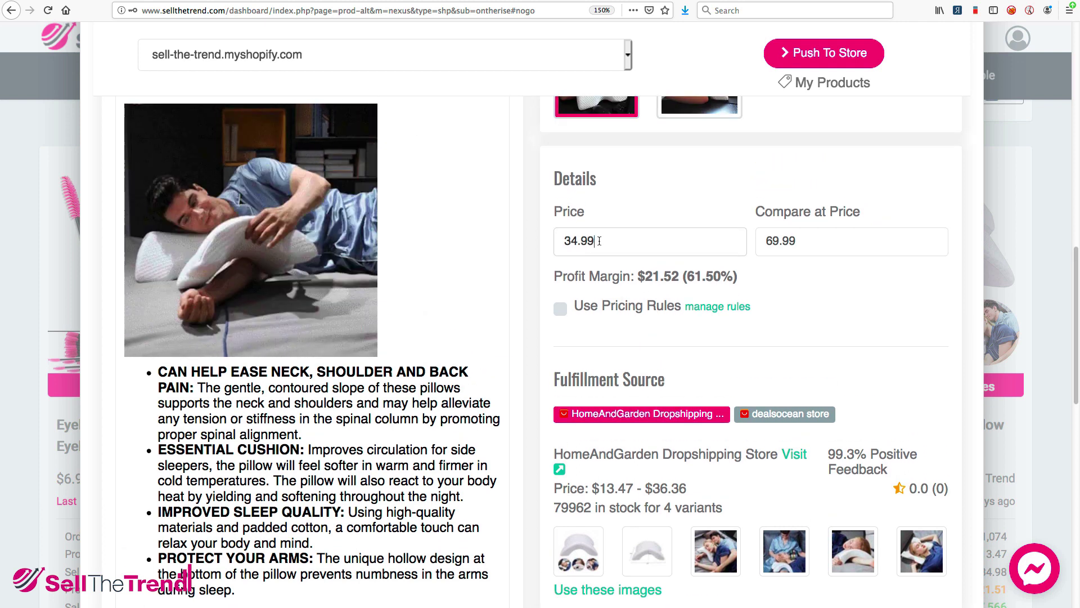
drag(597, 241, 554, 240)
scroll(723, 332, down, 1)
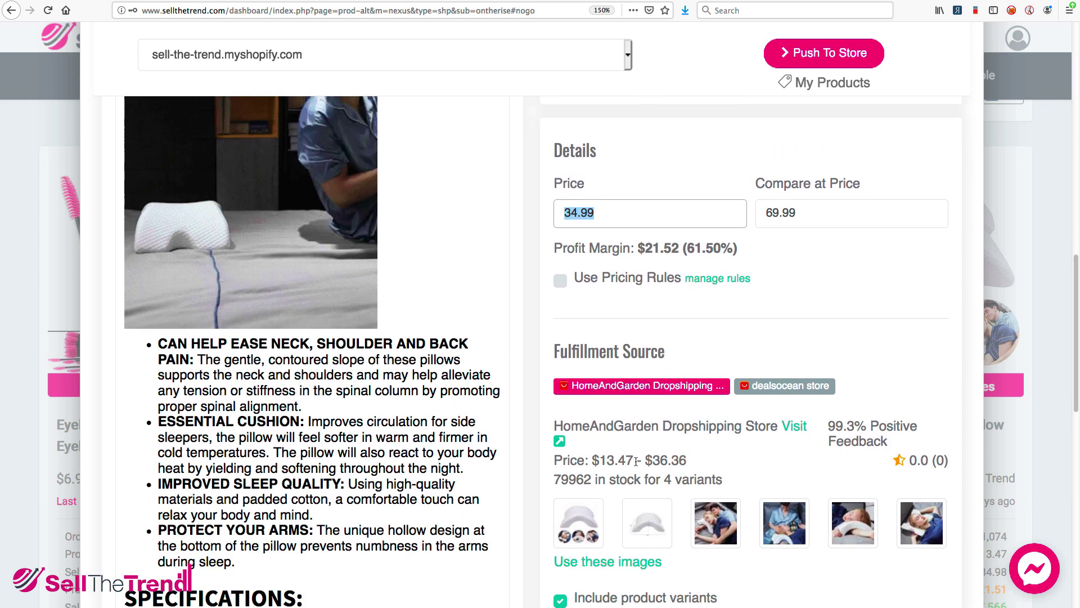
drag(643, 461, 692, 462)
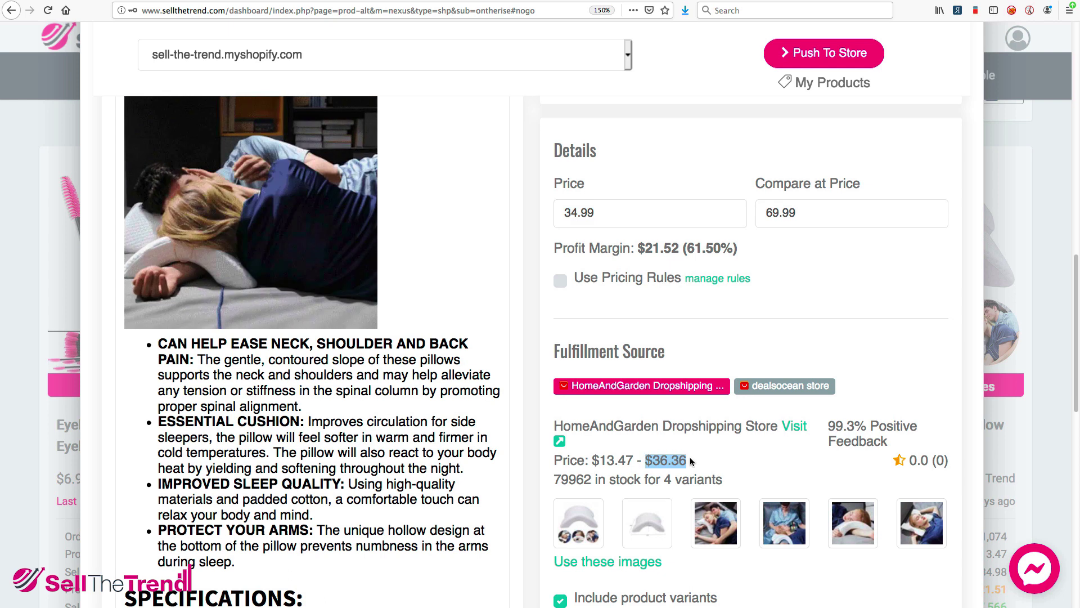
click(600, 213)
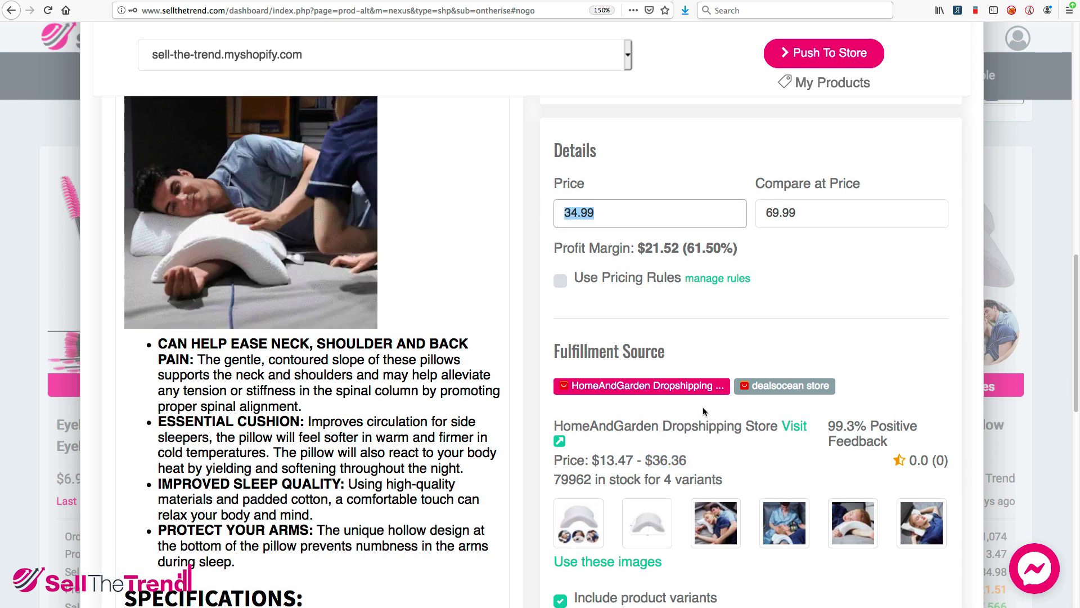
Enable Use Pricing Rules for the listing and open the rule settings to review how the final product price is calculated.
scroll(681, 304, down, 1)
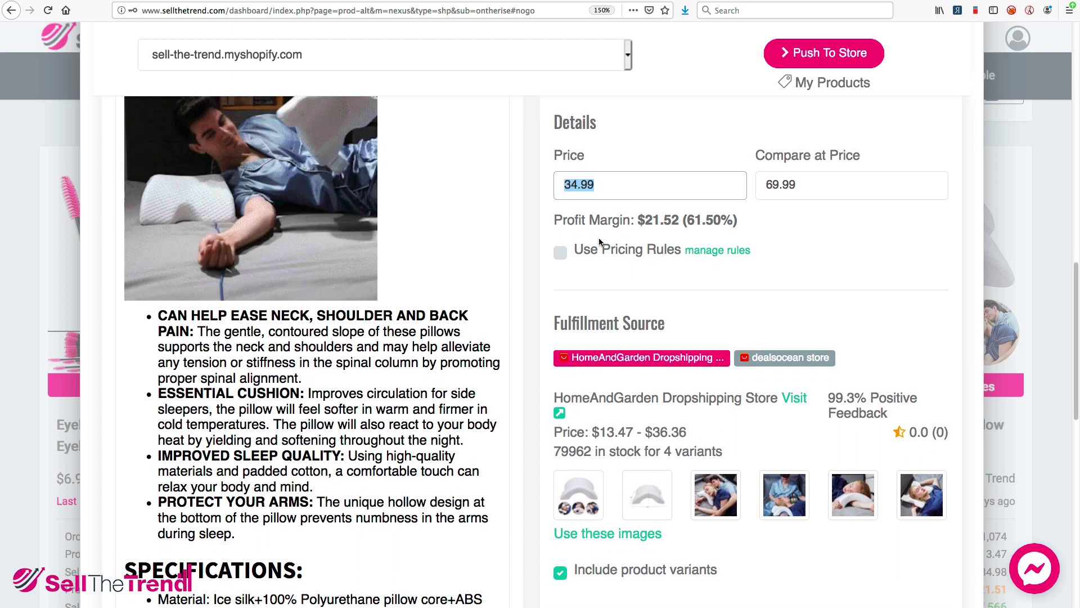
click(560, 254)
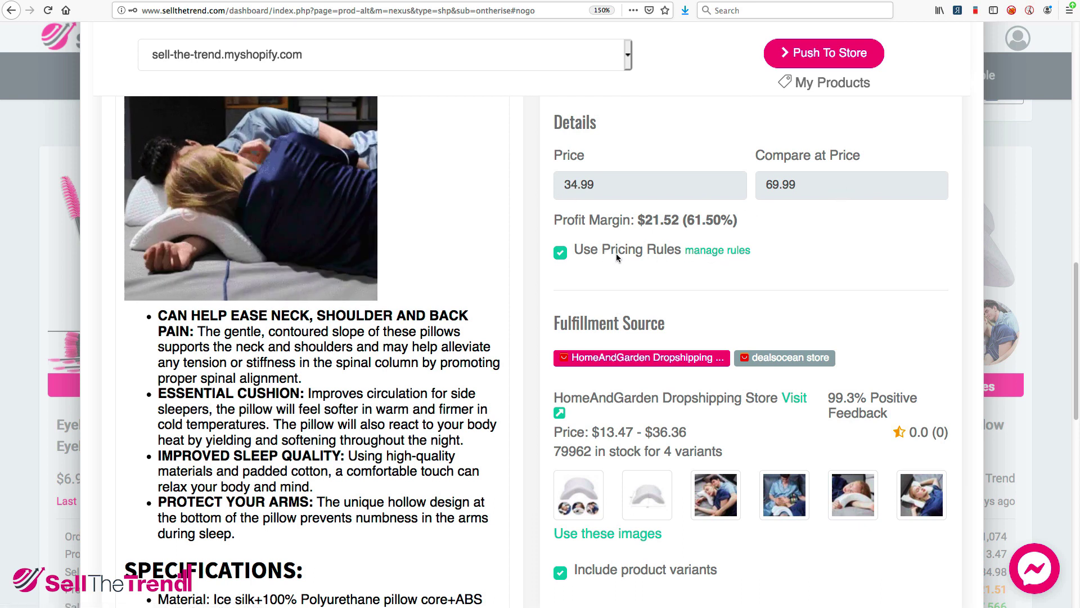
click(722, 255)
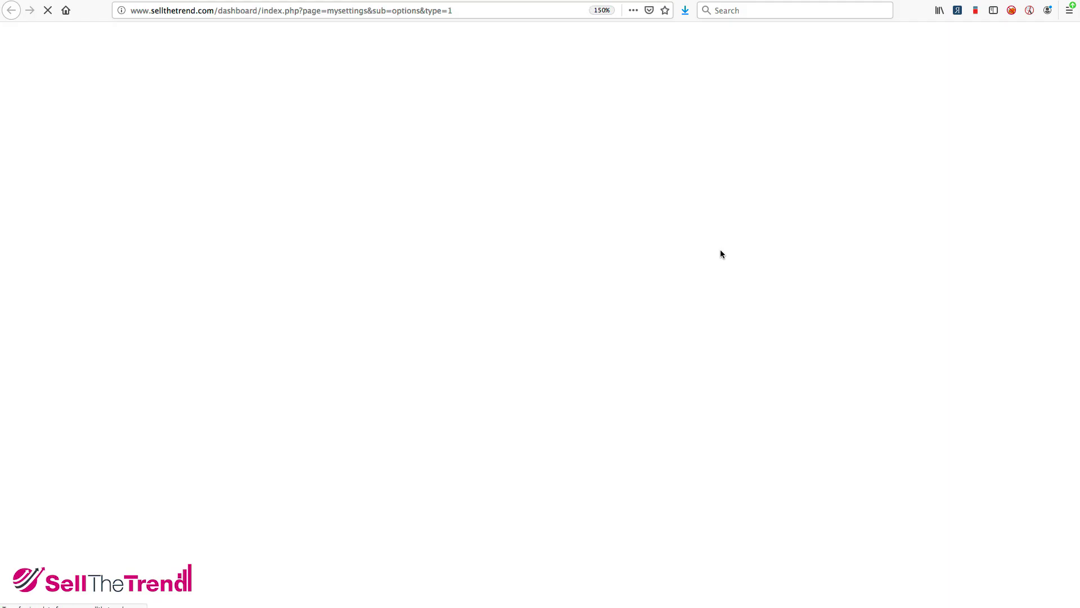
scroll(456, 278, down, 2)
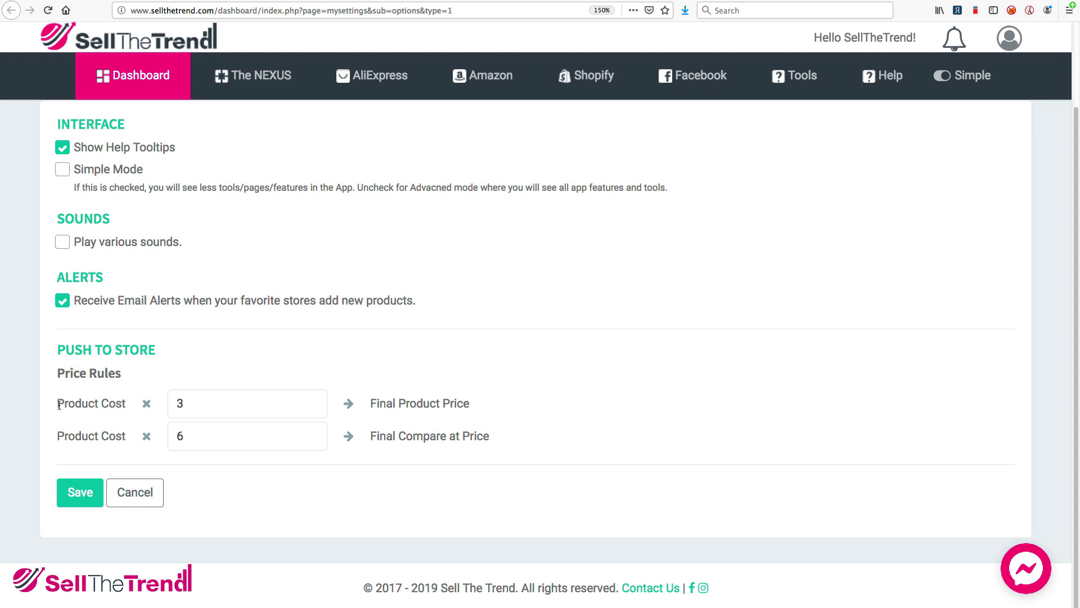
drag(371, 403, 478, 405)
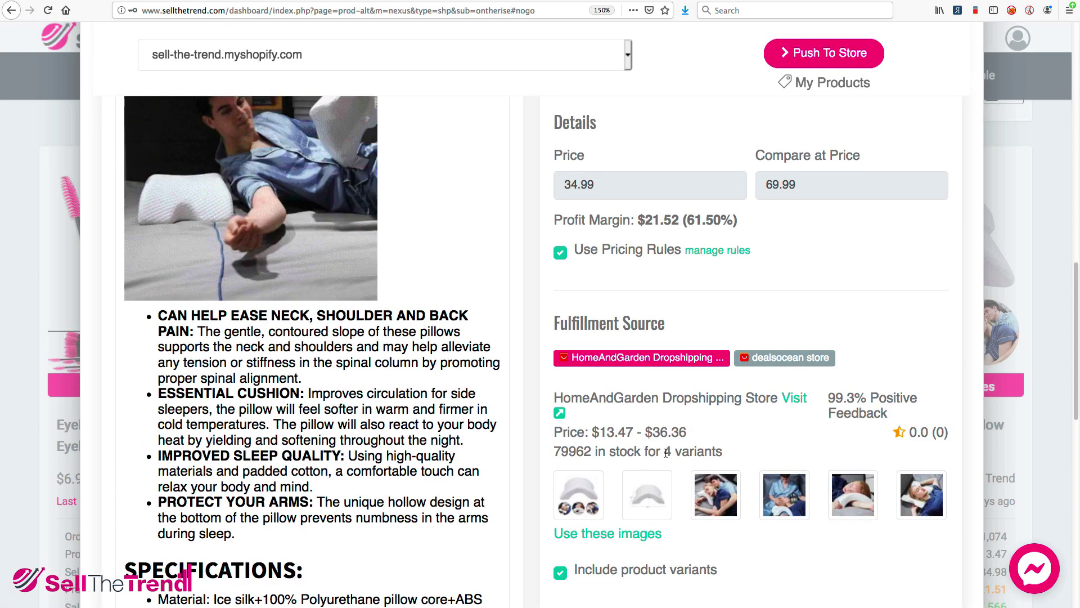
Check the 1-pack and 2-pack costs on HomeAndGarden Dropshipping Store's AliExpress page, starting from the listing.
scroll(792, 379, down, 1)
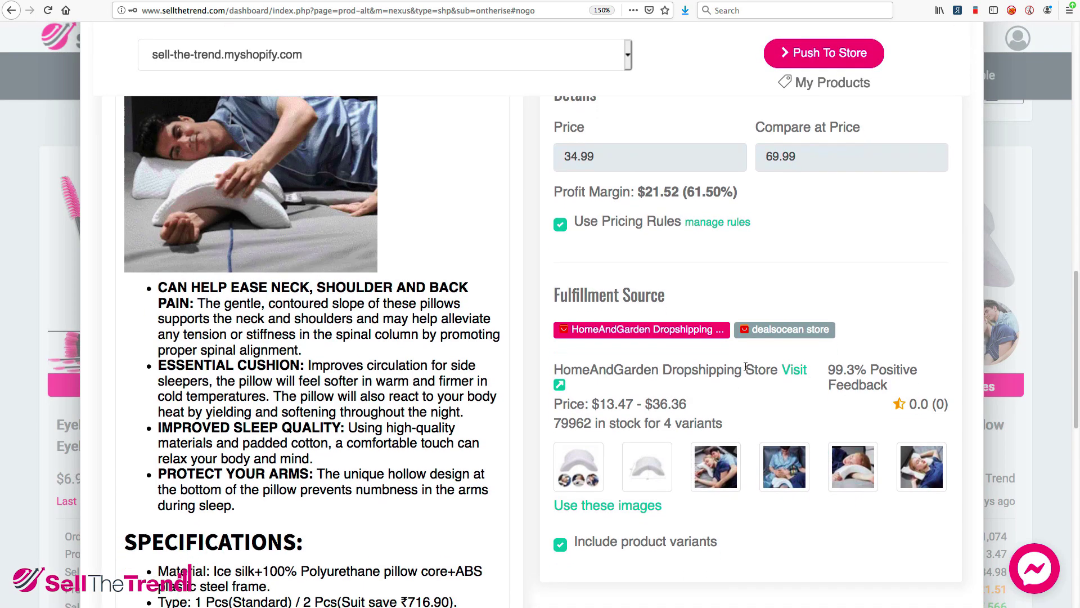
click(793, 371)
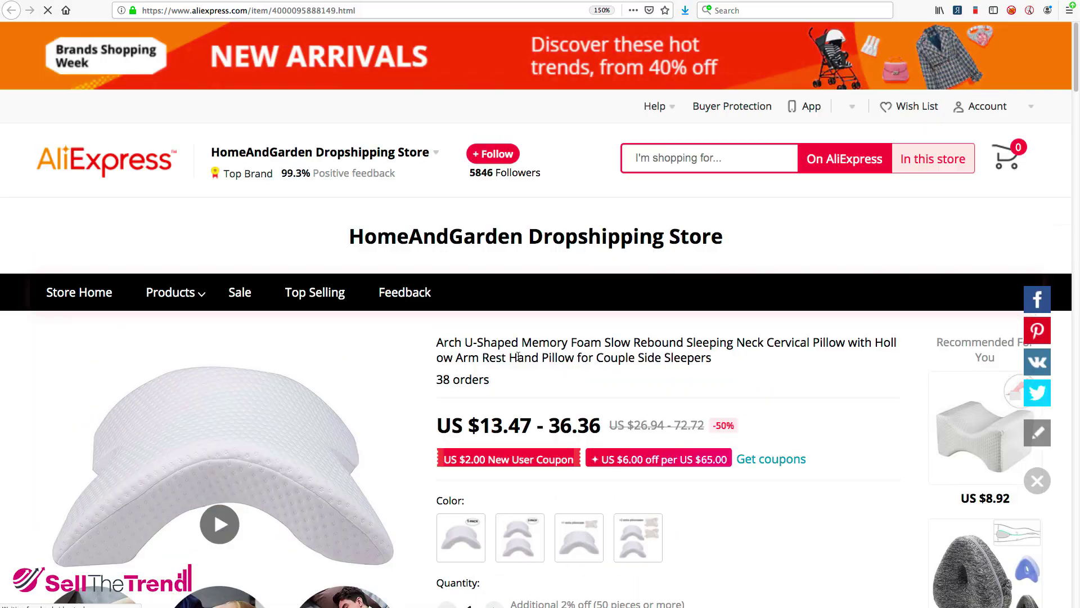
scroll(489, 338, down, 3)
click(470, 362)
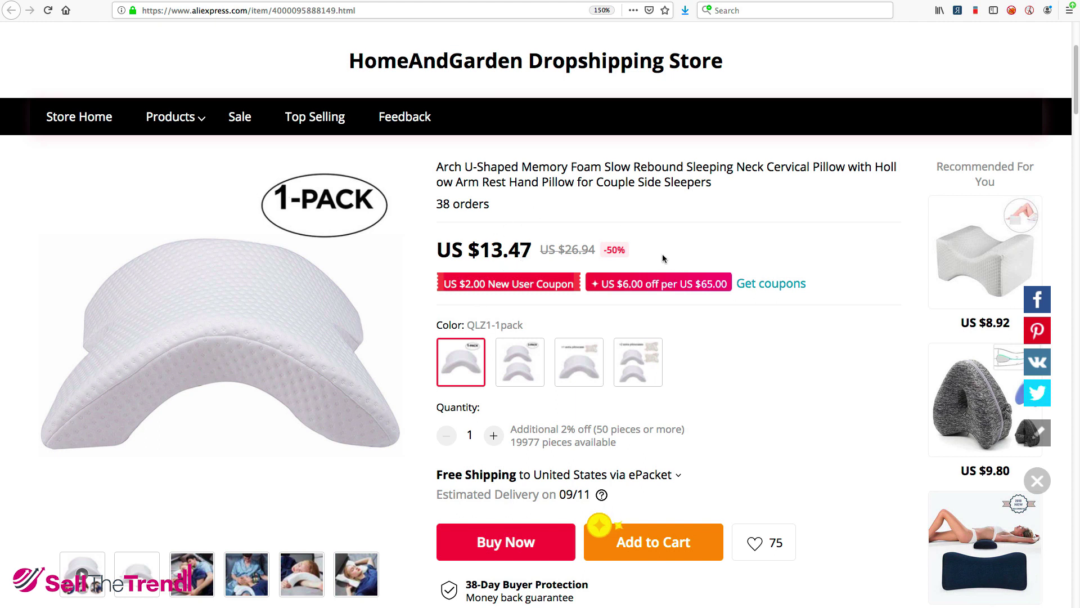
click(519, 365)
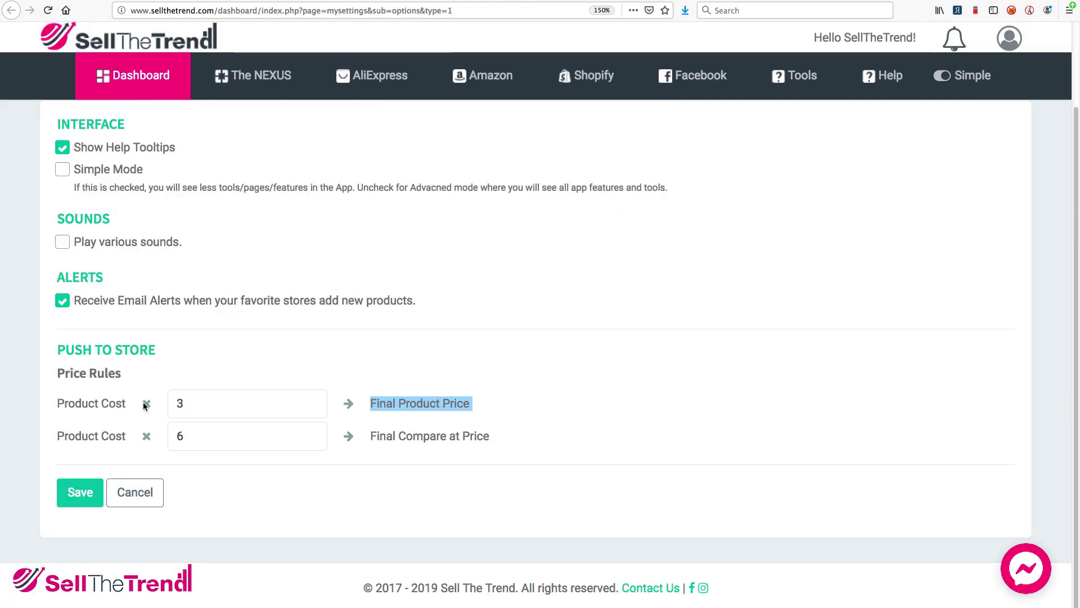
Review the price rule multipliers for the product and compare-at prices, and check the supplier's highest cost back in the listing.
click(188, 401)
click(430, 374)
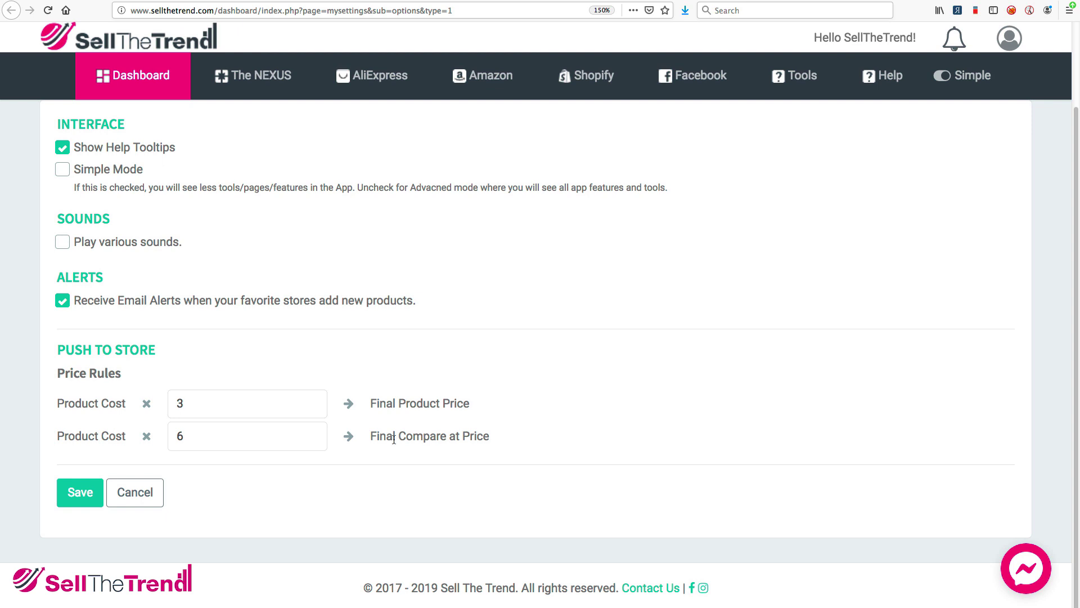
triple_click(372, 436)
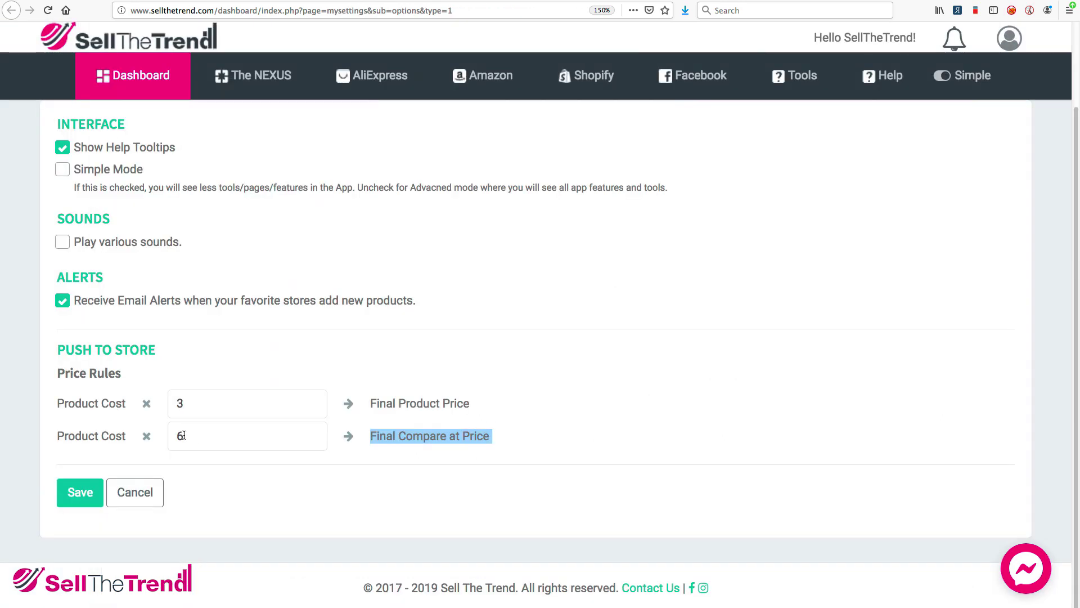
drag(183, 435, 169, 434)
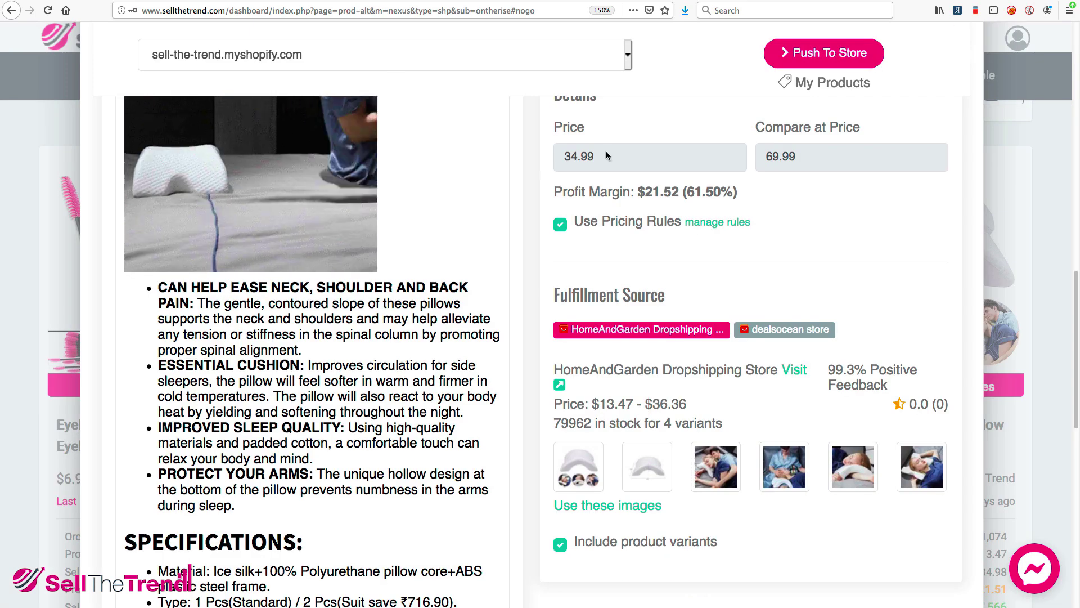
scroll(624, 225, up, 2)
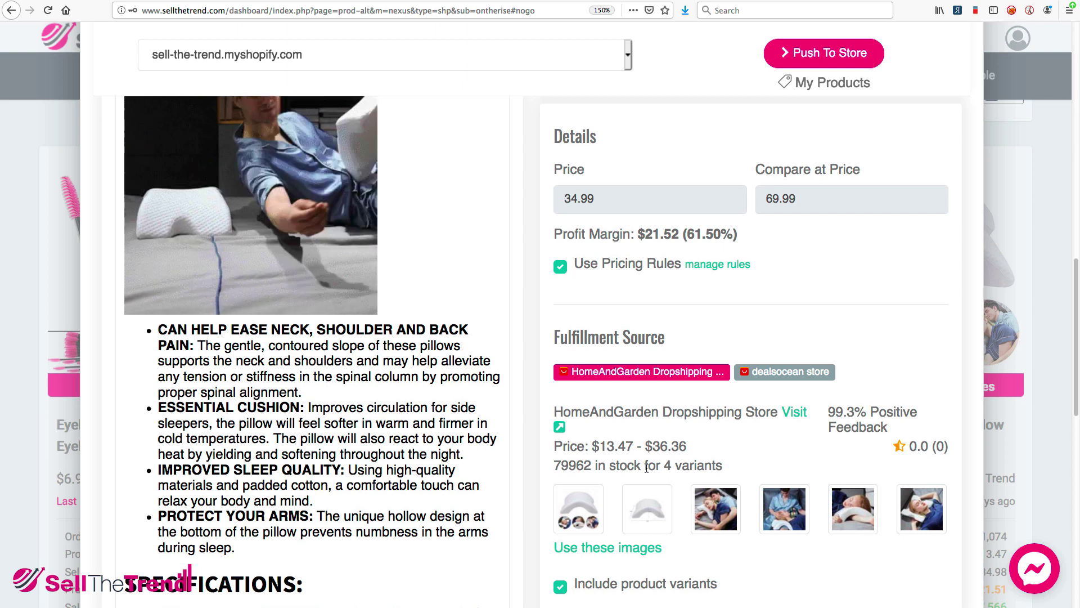
drag(651, 446, 688, 447)
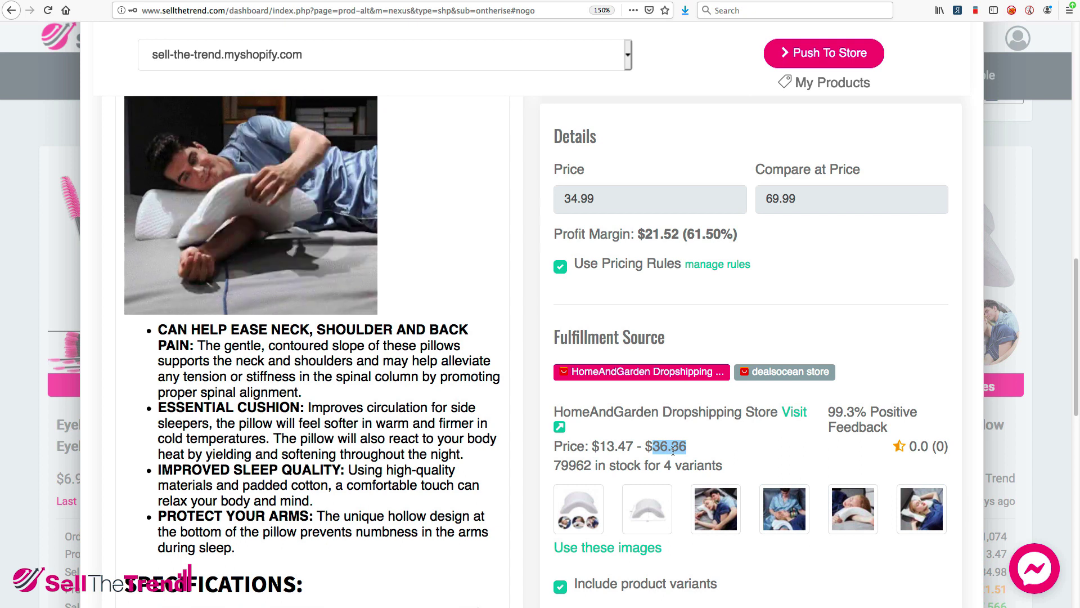
Review the listing's price, pricing rule option and fulfillment source, and check the product price multiplier in the price rules.
scroll(681, 446, down, 3)
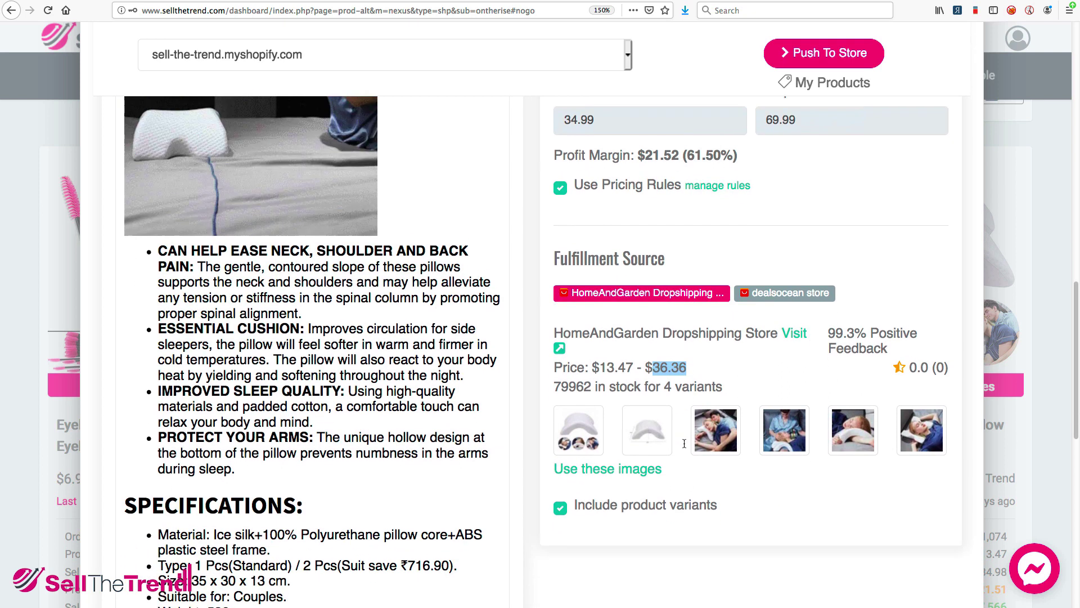
scroll(684, 443, up, 4)
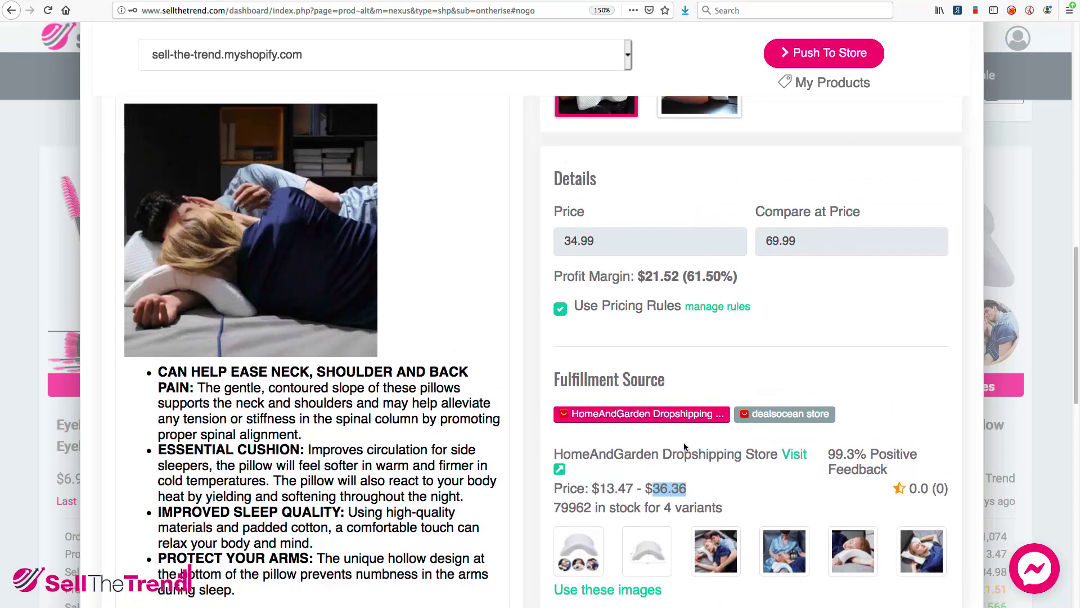
scroll(681, 338, down, 4)
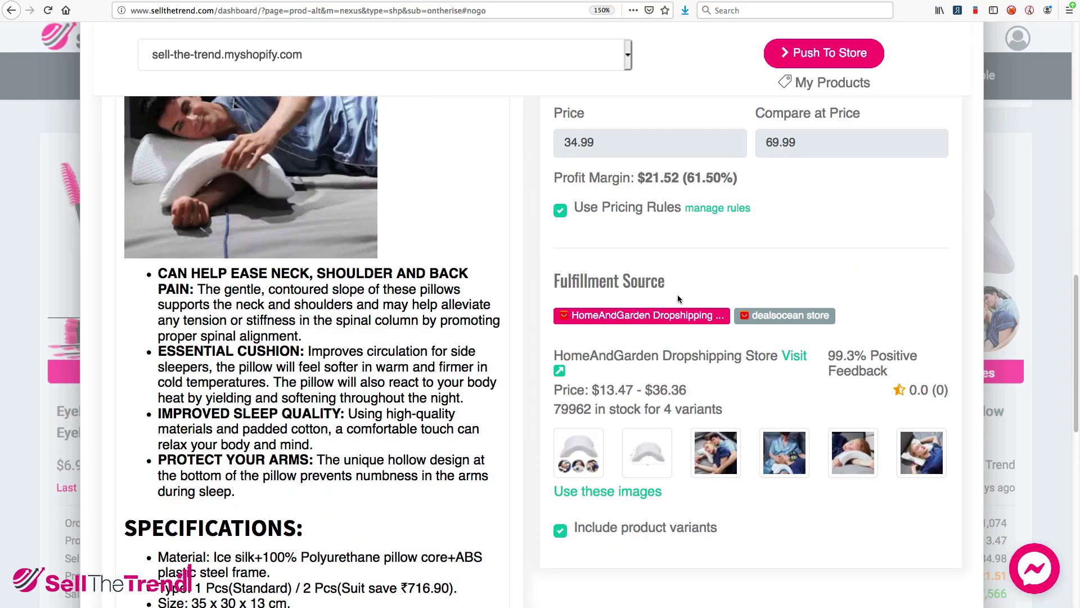
scroll(747, 325, up, 1)
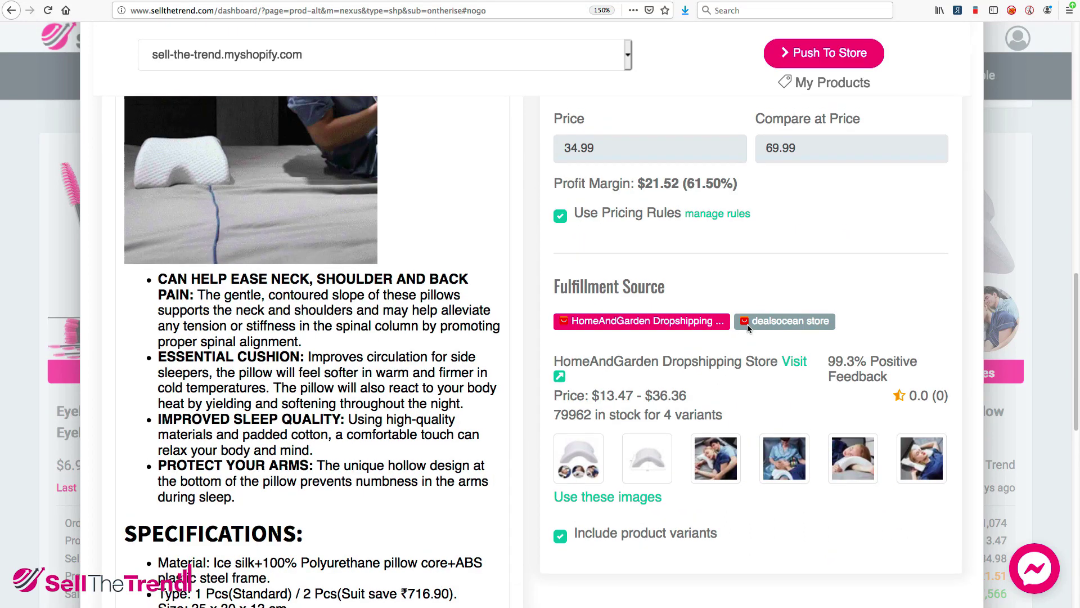
scroll(748, 324, up, 4)
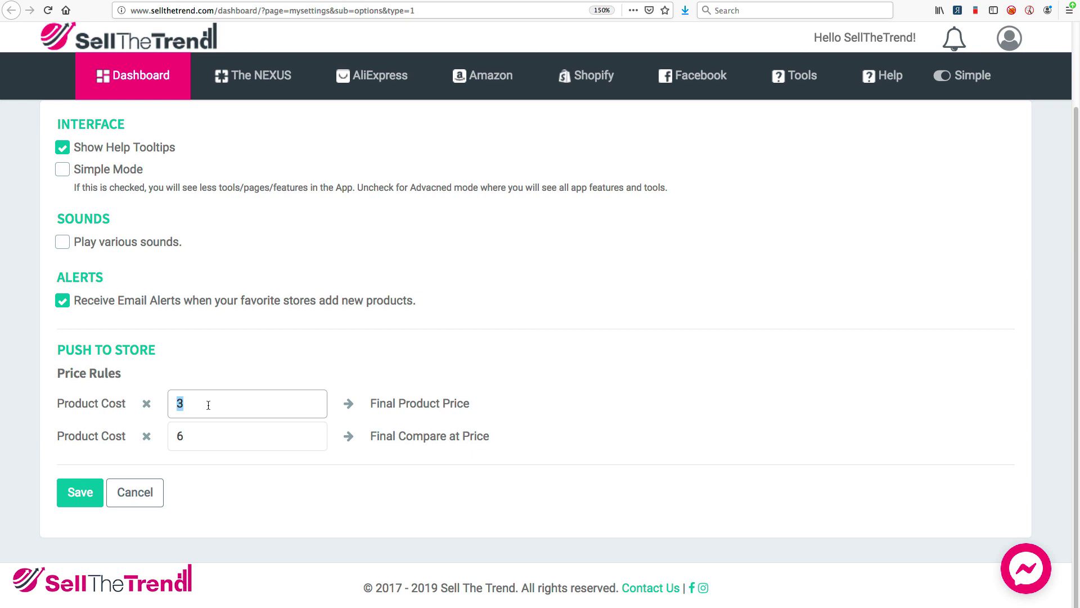
text(3)
click(265, 355)
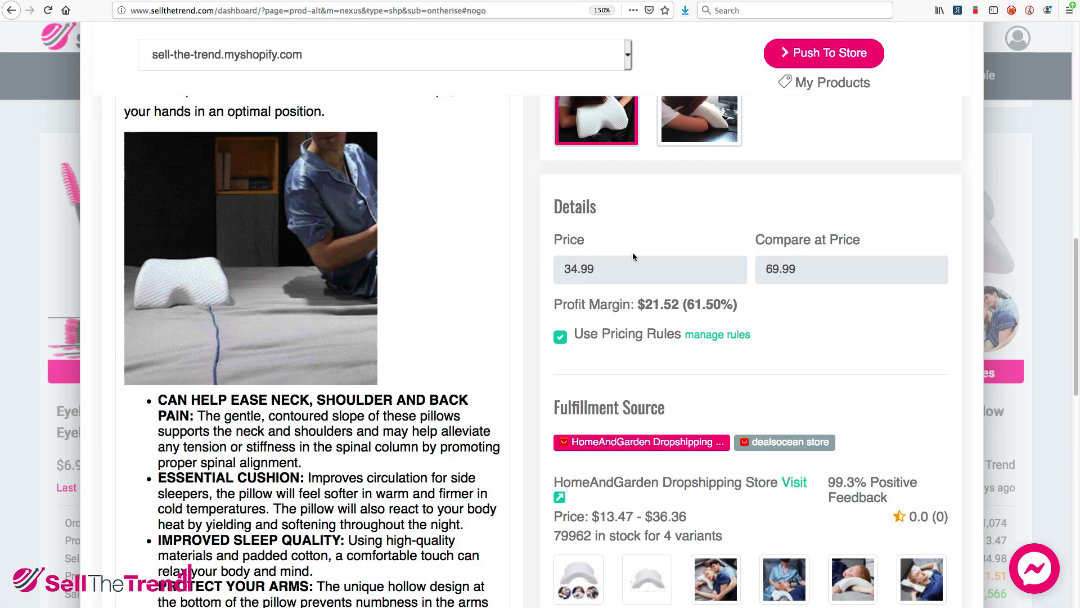
Push the Anti-pressure Hand Pillow listing to sell-the-trend.myshopify.com and look over its images, pricing, description and tags.
scroll(632, 256, up, 10)
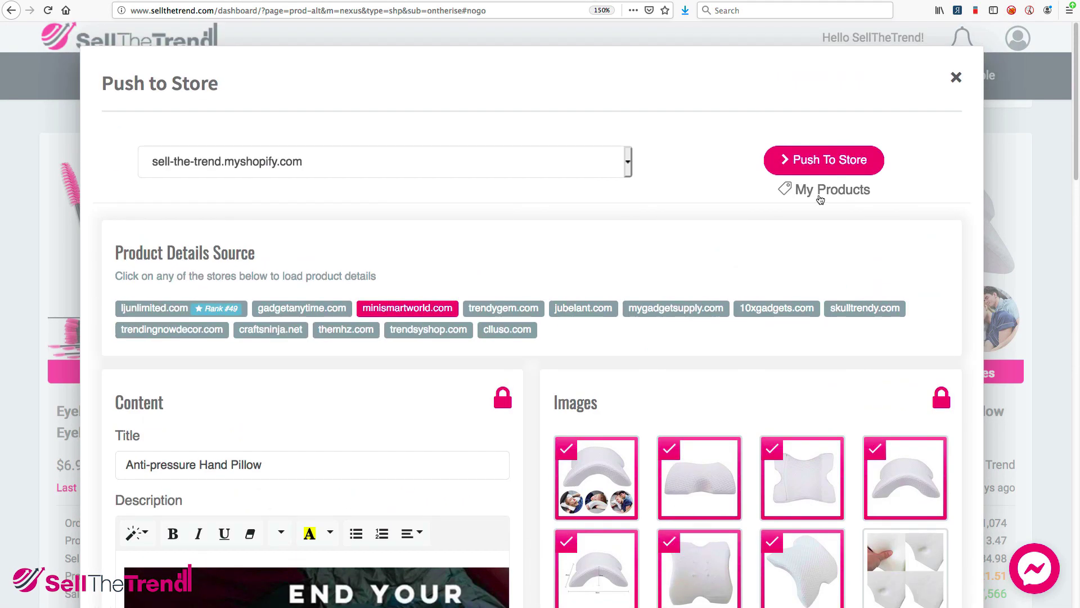
click(810, 163)
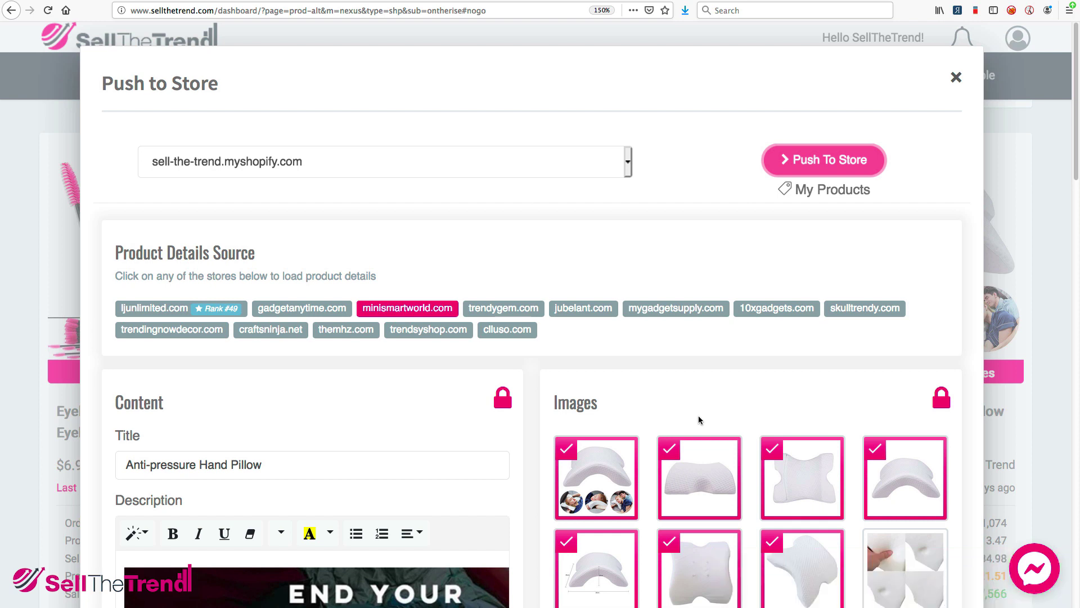
scroll(663, 388, down, 10)
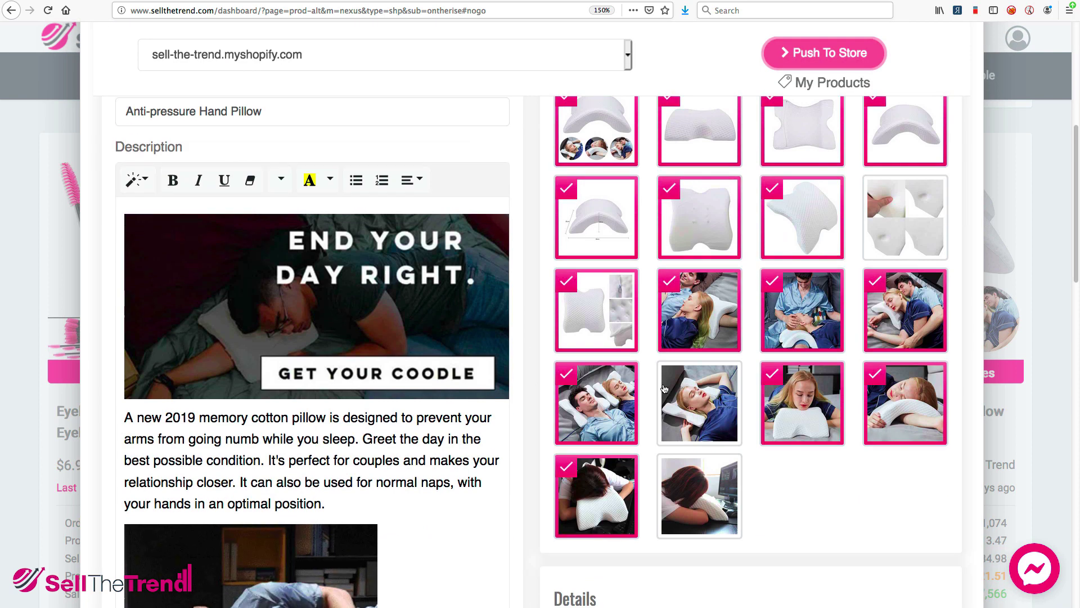
scroll(663, 387, down, 7)
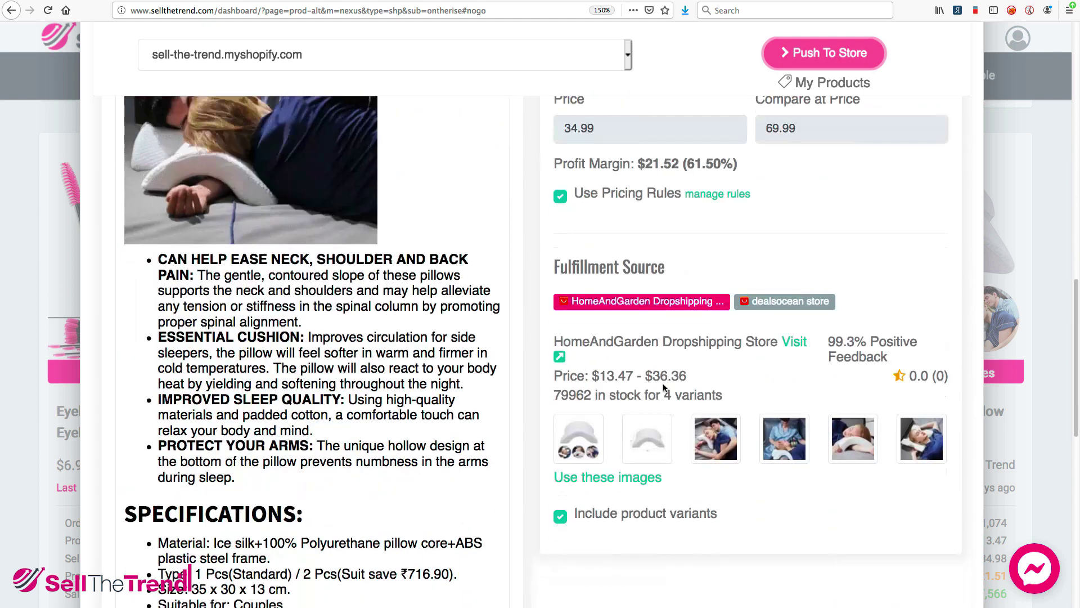
scroll(664, 388, down, 10)
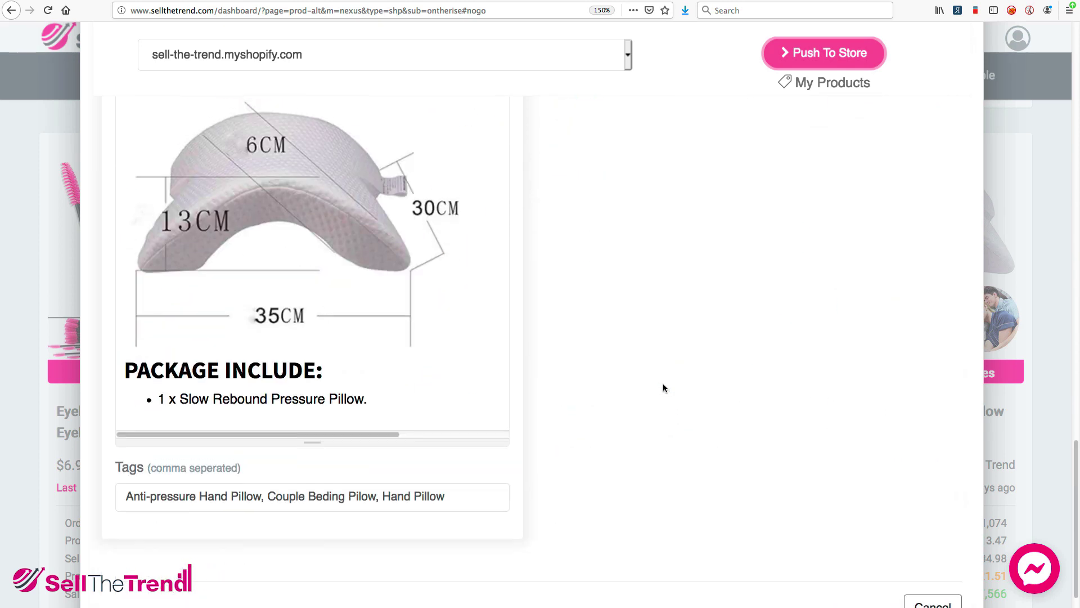
scroll(663, 388, up, 20)
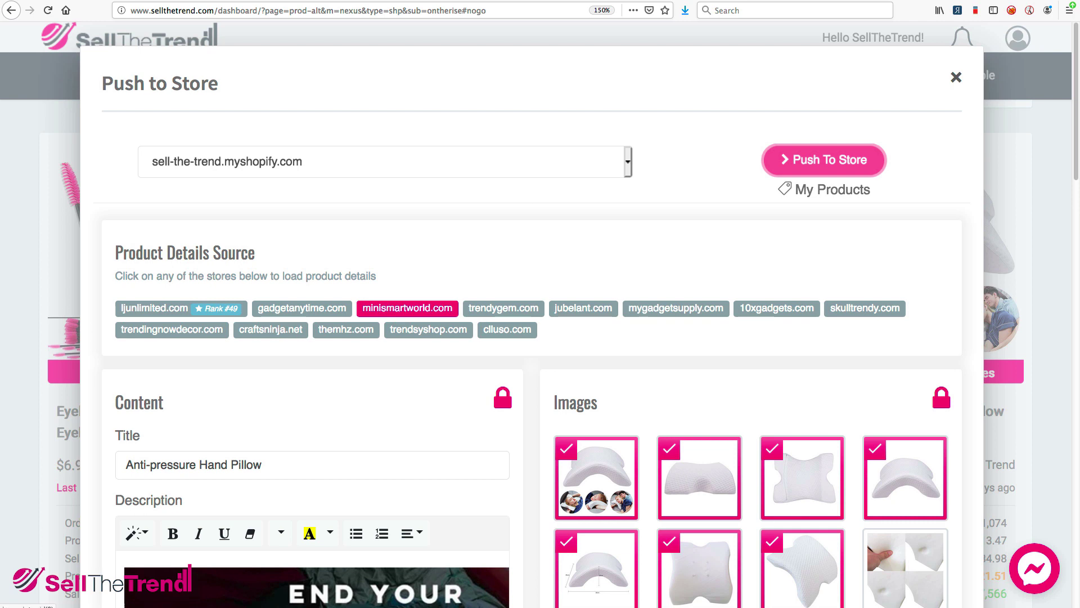
Close the Push to Store window and open the My Products list for the Shopify store.
click(956, 77)
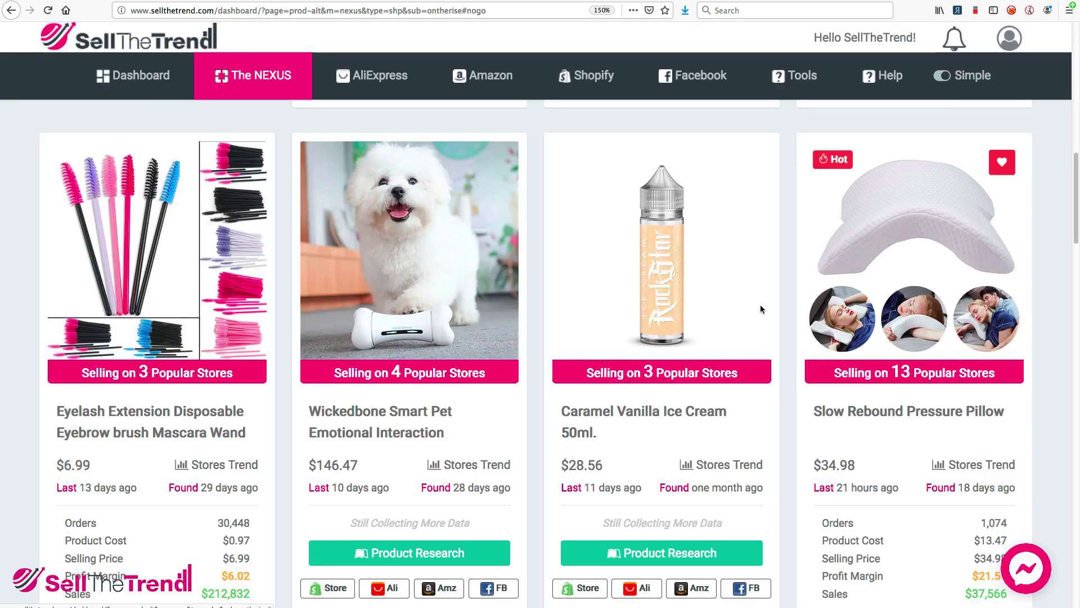
scroll(533, 288, down, 9)
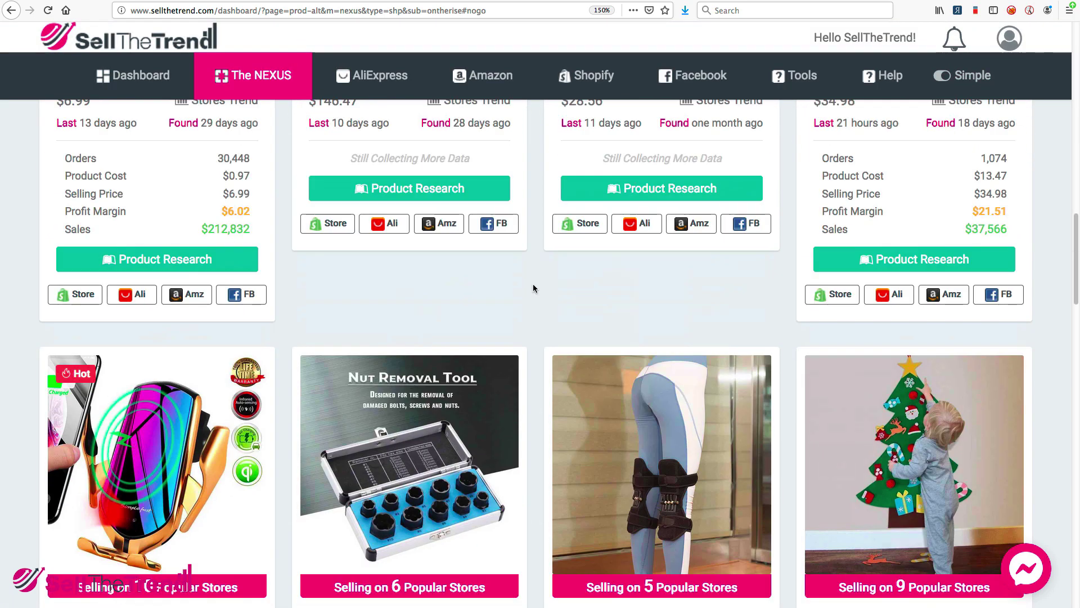
scroll(533, 288, down, 20)
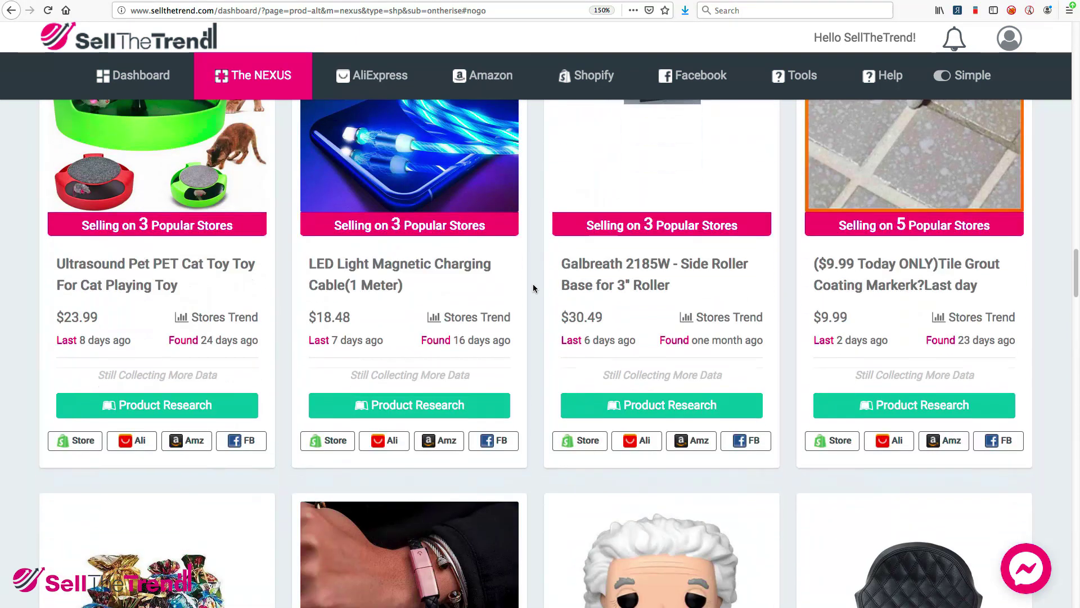
scroll(533, 288, up, 20)
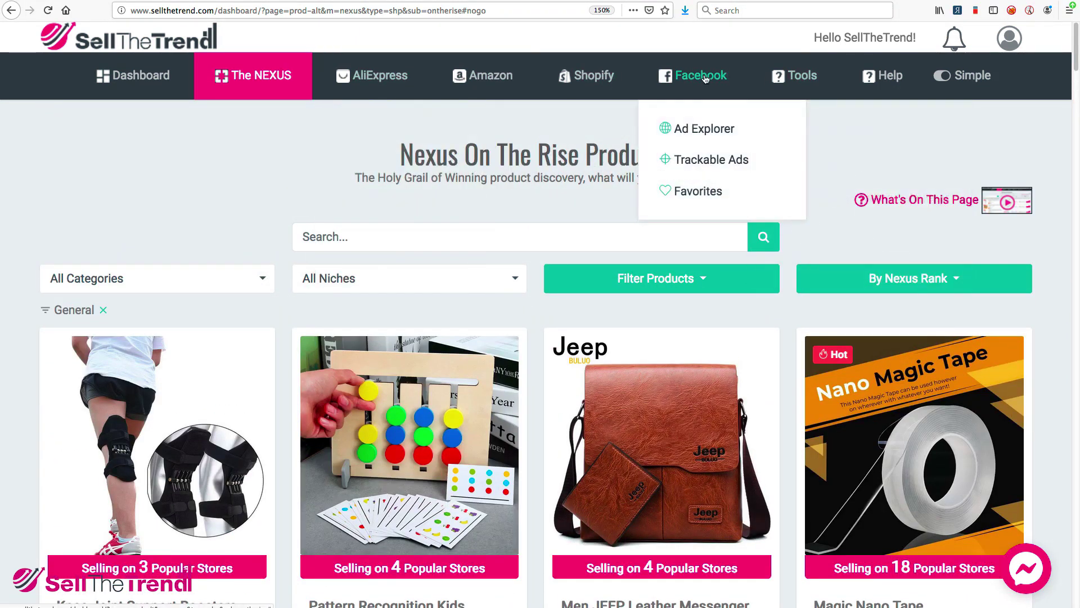
mouse_move(604, 84)
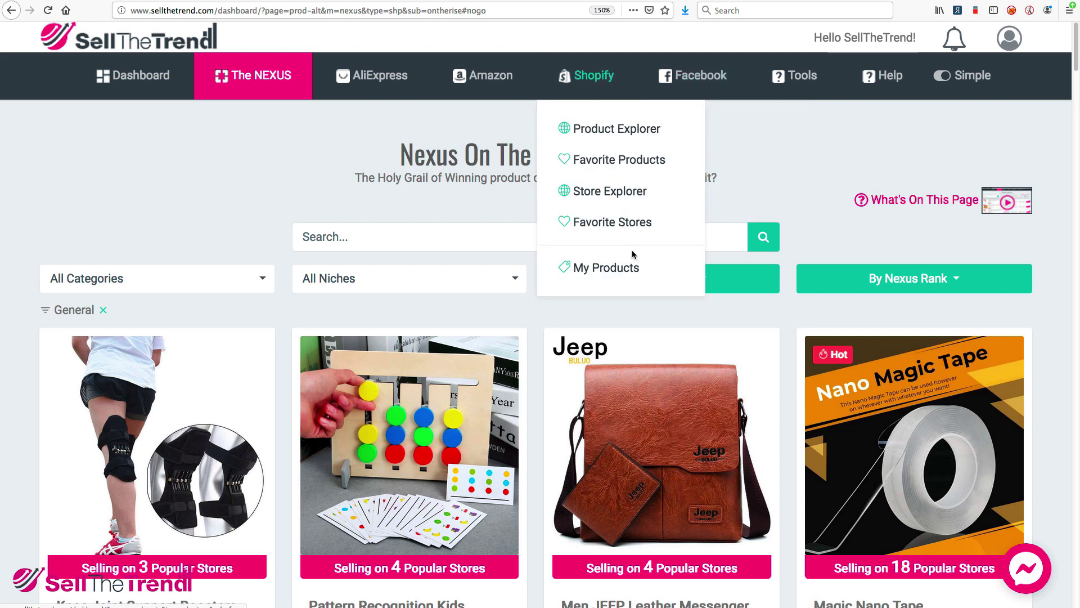
click(607, 273)
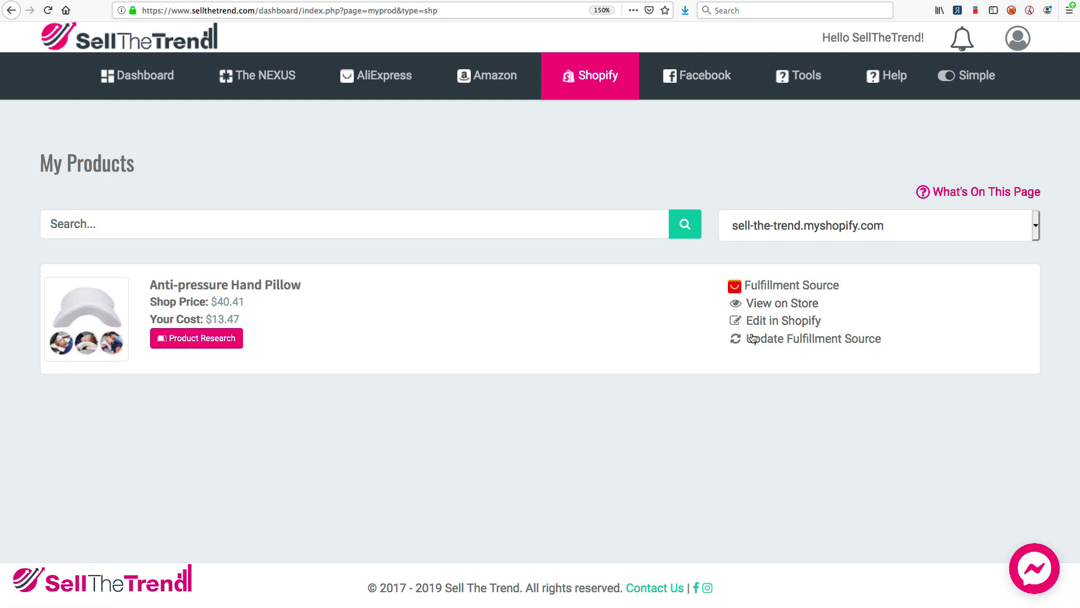
Open the Anti-pressure Hand Pillow's fulfillment source on AliExpress and check its price range and variants.
click(788, 290)
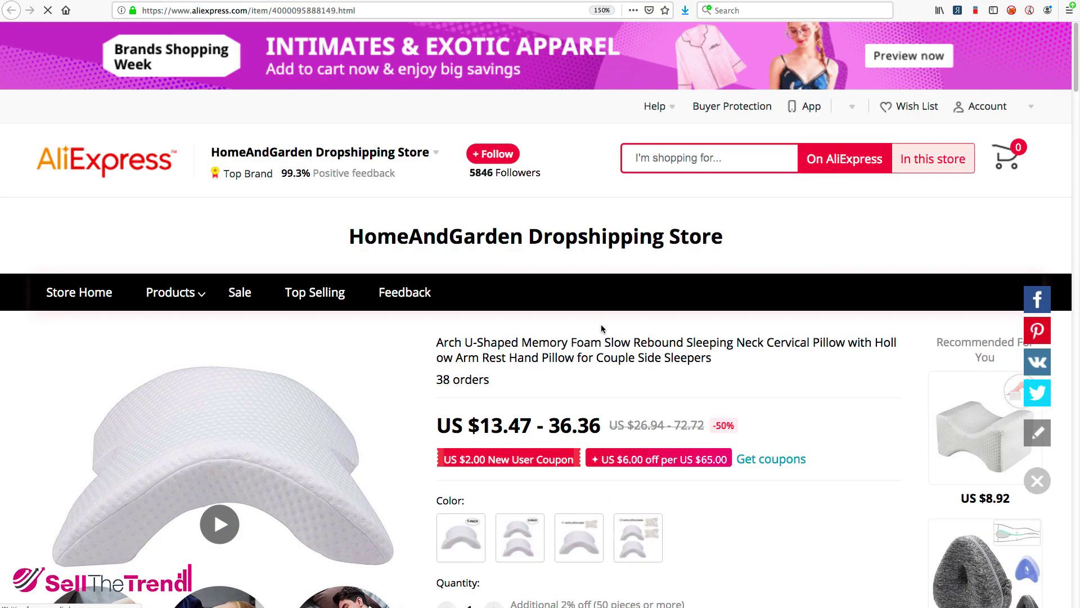
scroll(601, 324, down, 3)
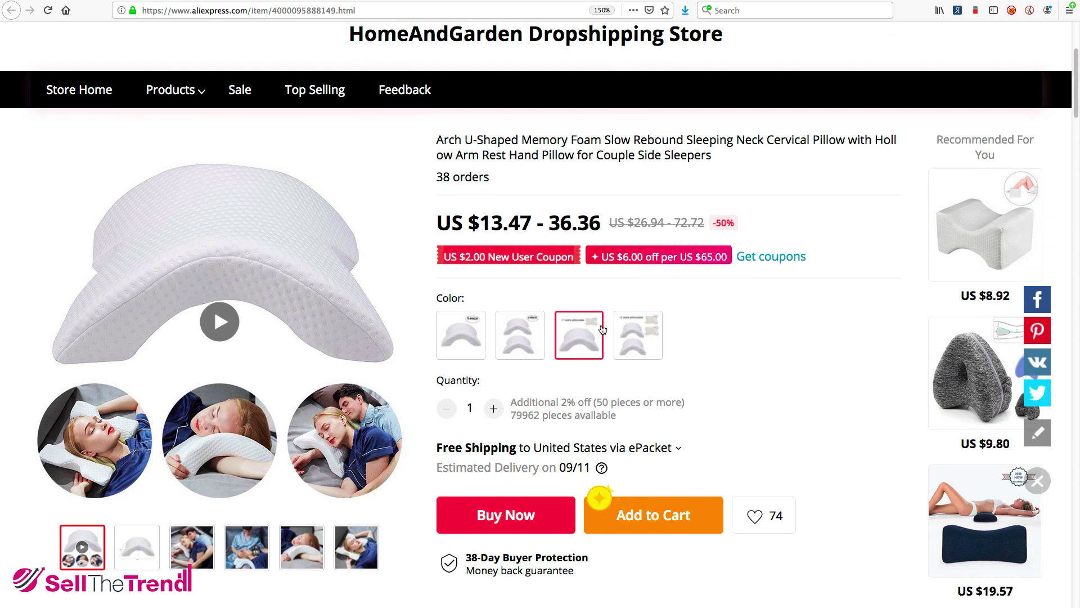
scroll(390, 287, up, 5)
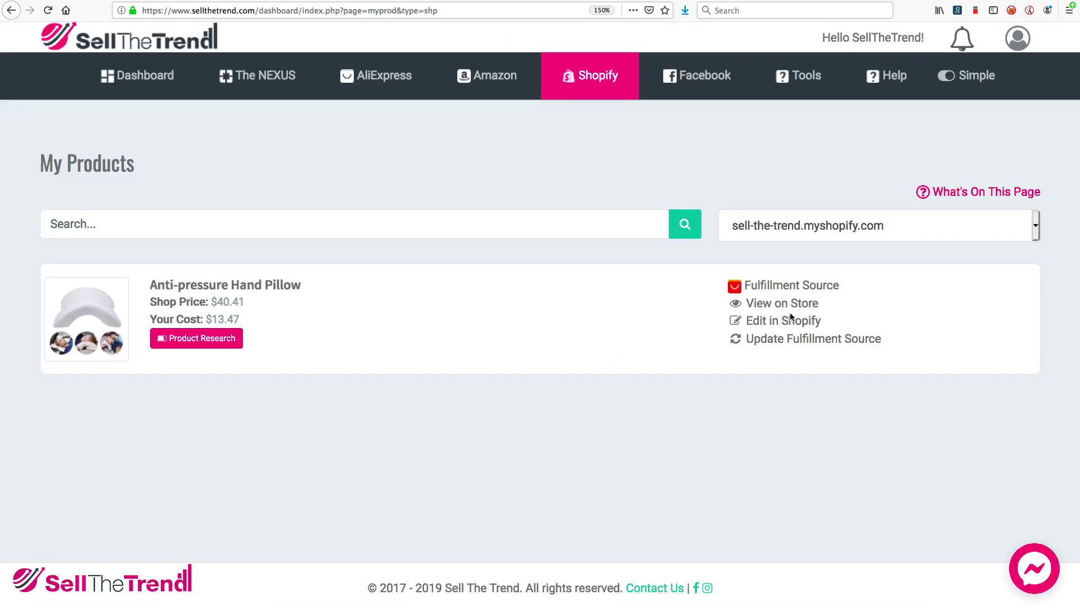
View the Anti-pressure Hand Pillow on the live store and compare the prices of the 1-pack, 2-pack and extra case variants.
click(776, 303)
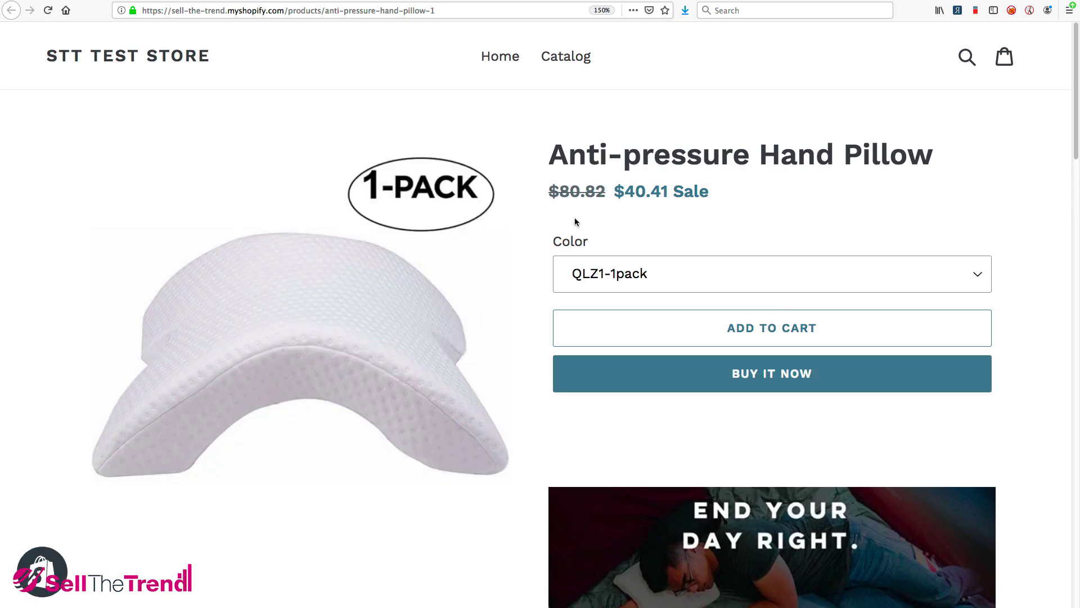
click(628, 280)
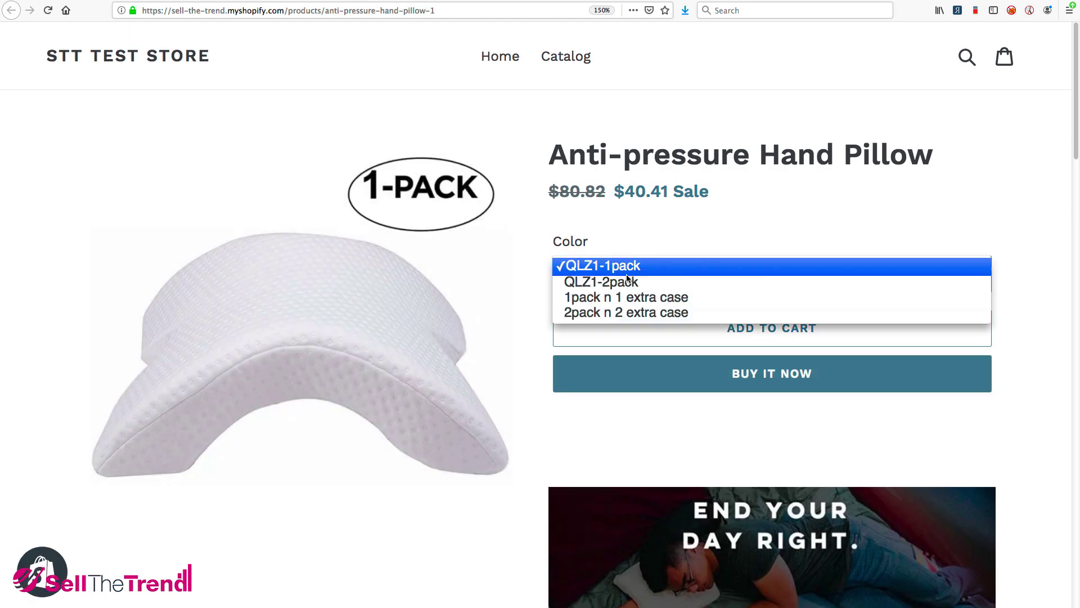
click(632, 284)
click(631, 285)
click(627, 282)
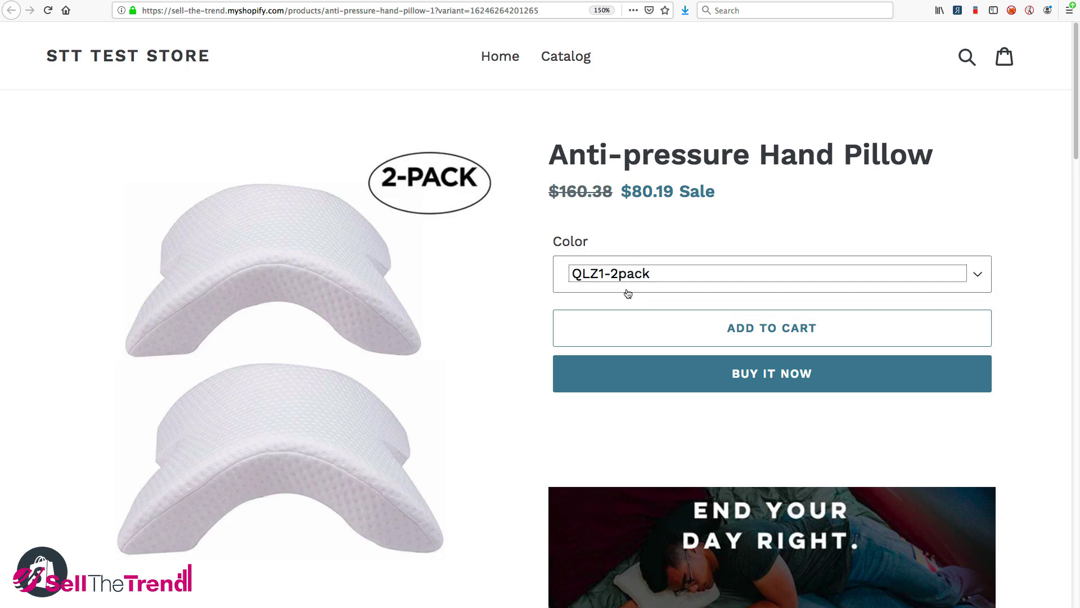
click(627, 290)
click(626, 284)
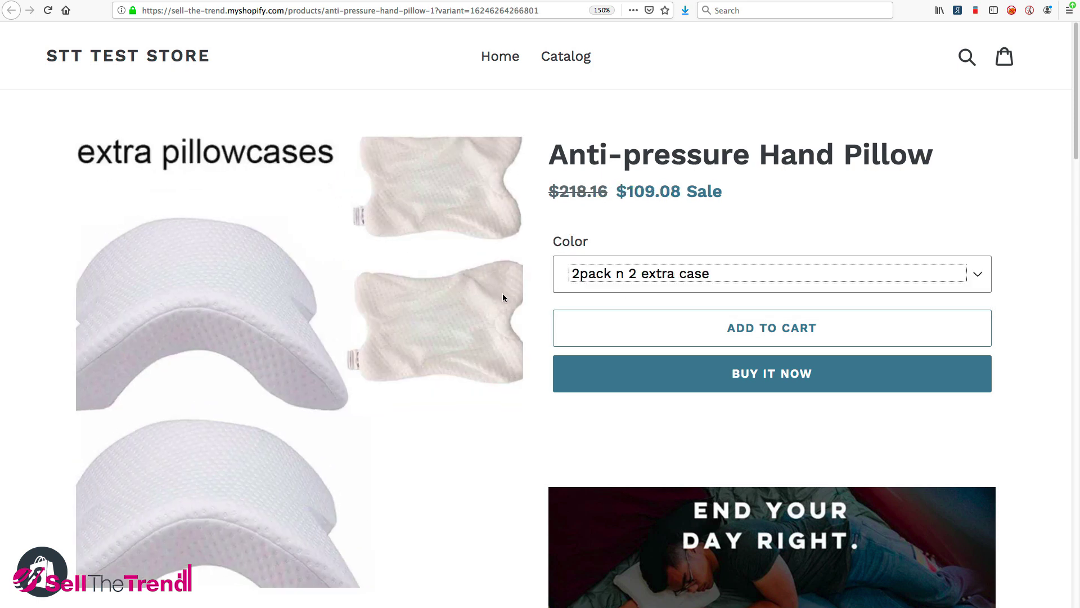
click(624, 273)
click(622, 215)
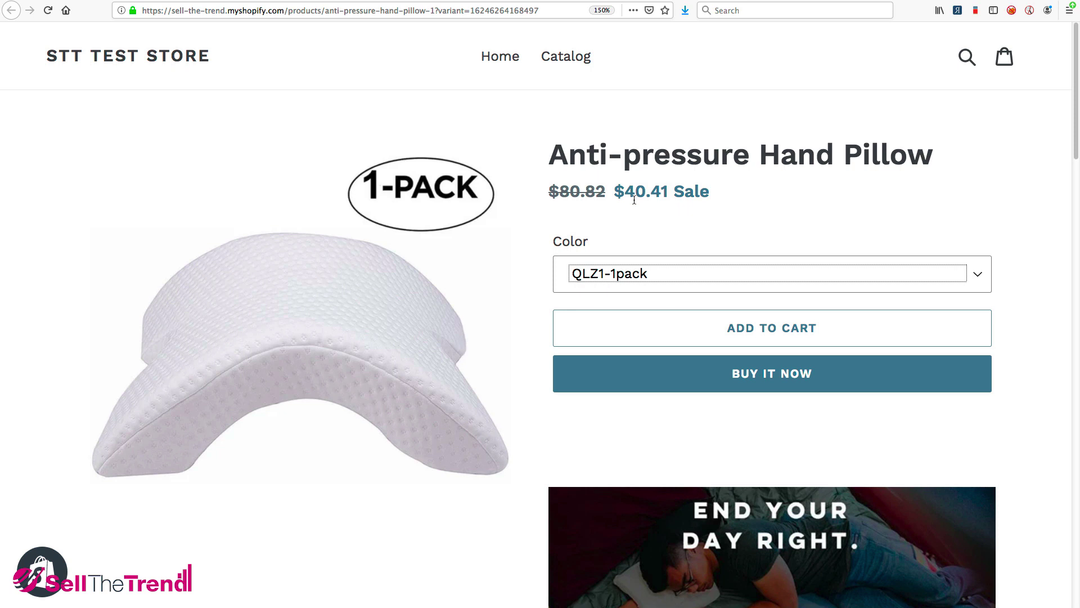
click(643, 274)
click(646, 297)
Examine the live product page's image gallery, description and specifications for the Anti-pressure Hand Pillow.
scroll(691, 336, down, 2)
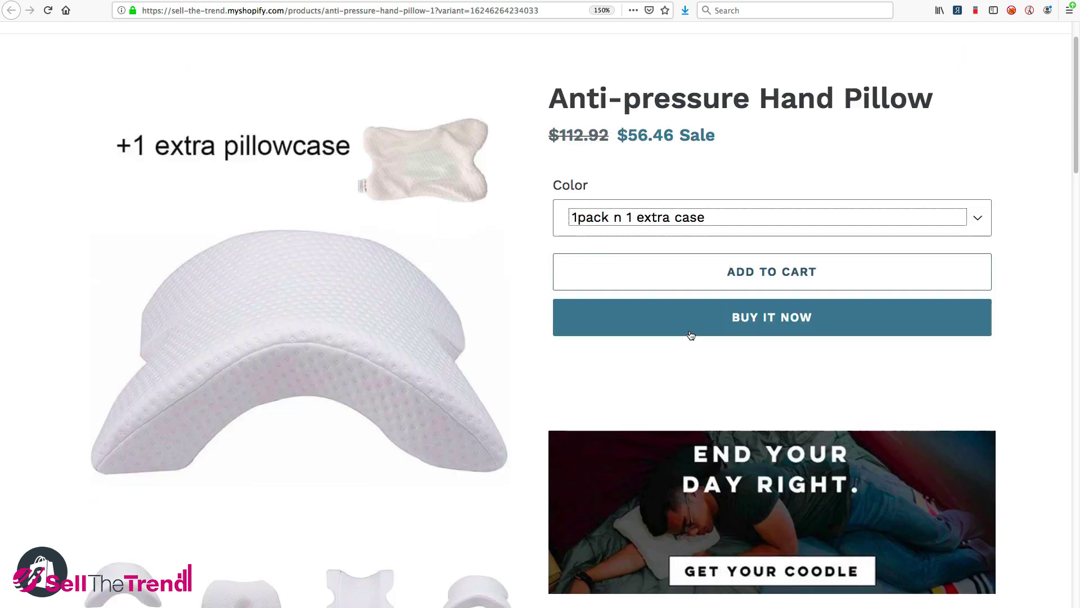
scroll(691, 336, down, 10)
scroll(692, 333, up, 3)
scroll(750, 146, down, 2)
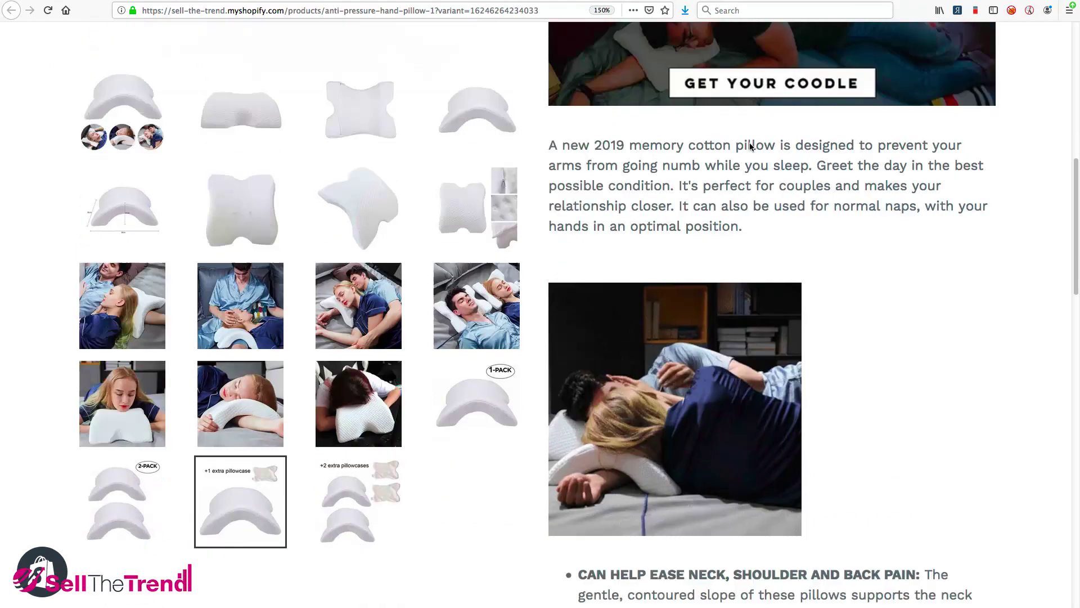
scroll(750, 147, down, 3)
scroll(393, 169, up, 3)
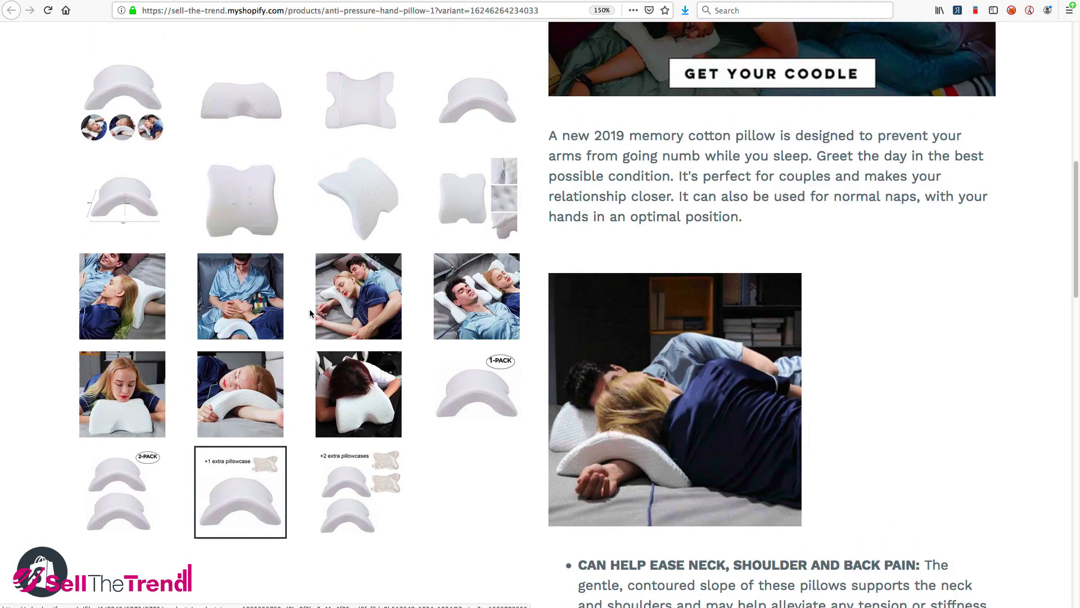
scroll(738, 307, down, 10)
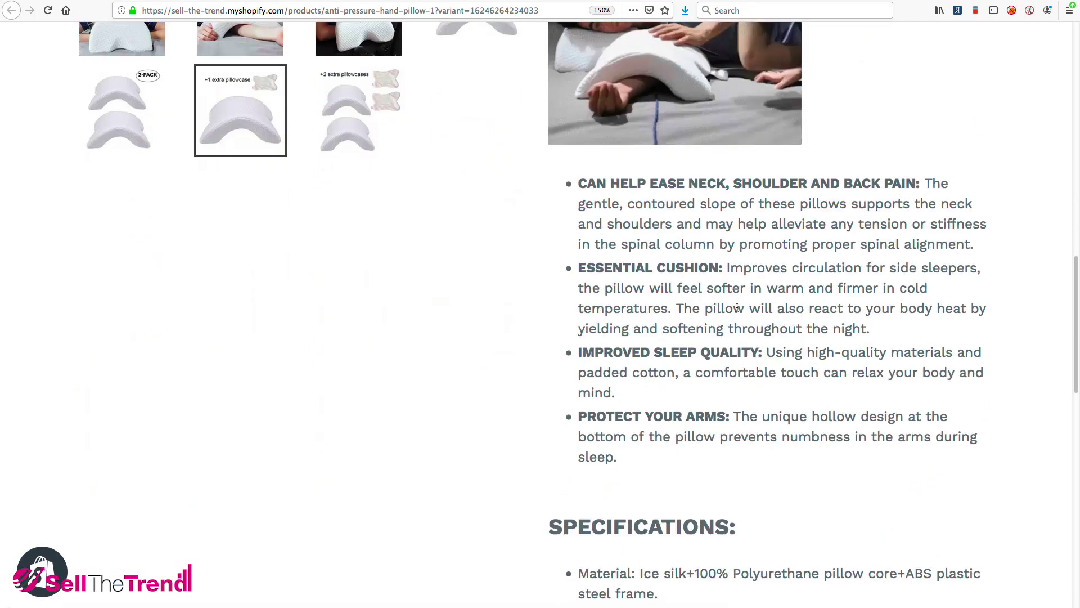
scroll(737, 307, down, 20)
scroll(737, 306, up, 20)
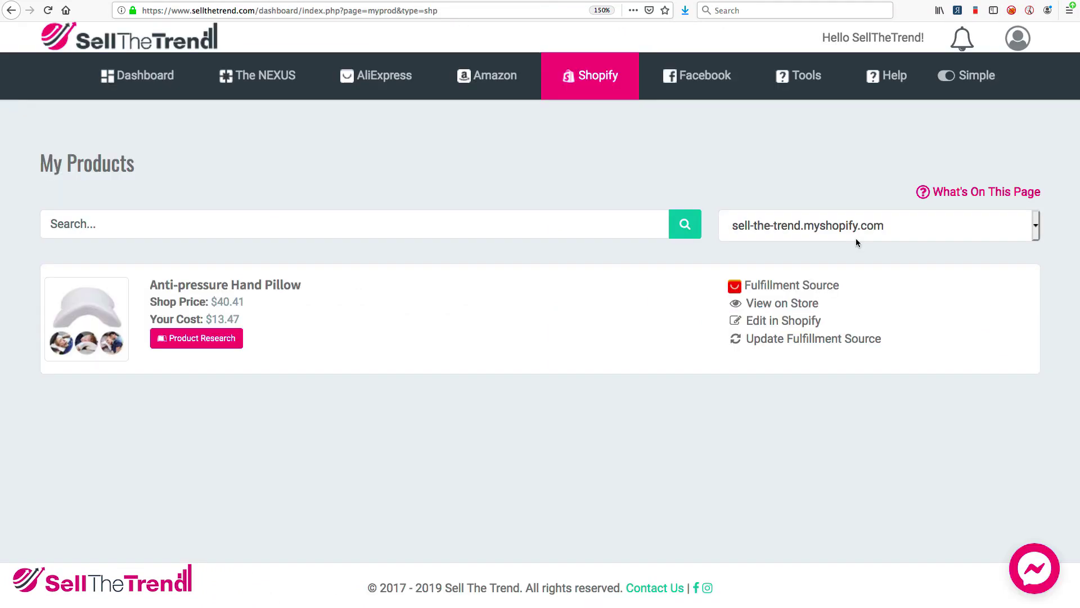
Open the Anti-pressure Hand Pillow for editing in Shopify from My Products and review its product details.
click(778, 325)
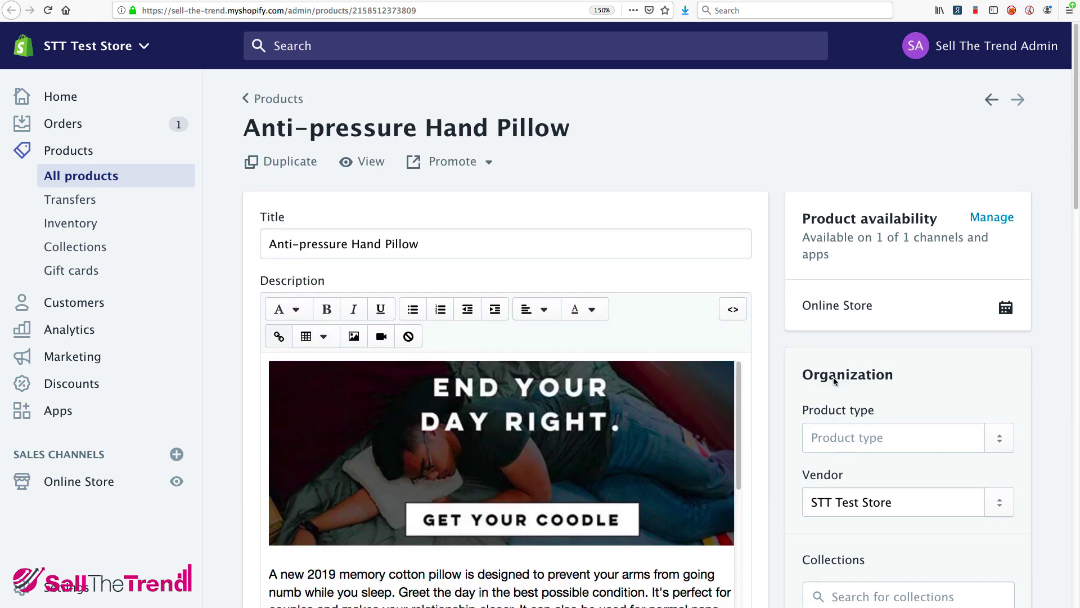
scroll(835, 382, down, 12)
scroll(834, 381, down, 8)
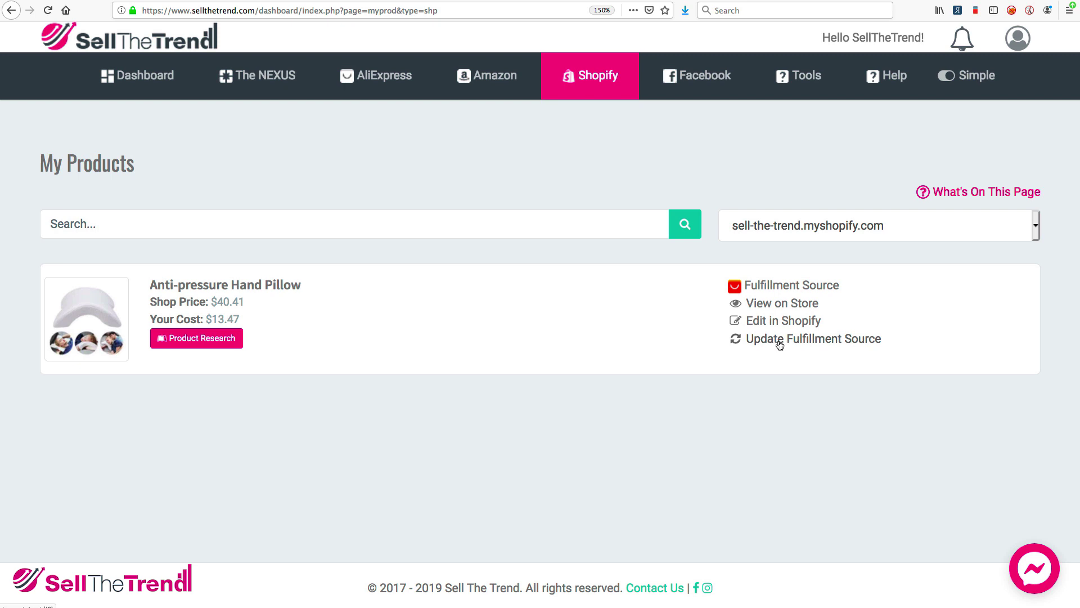
Reopen the pillow's fulfillment source from My Products and examine the supplier's color options and available quantity on AliExpress.
click(763, 284)
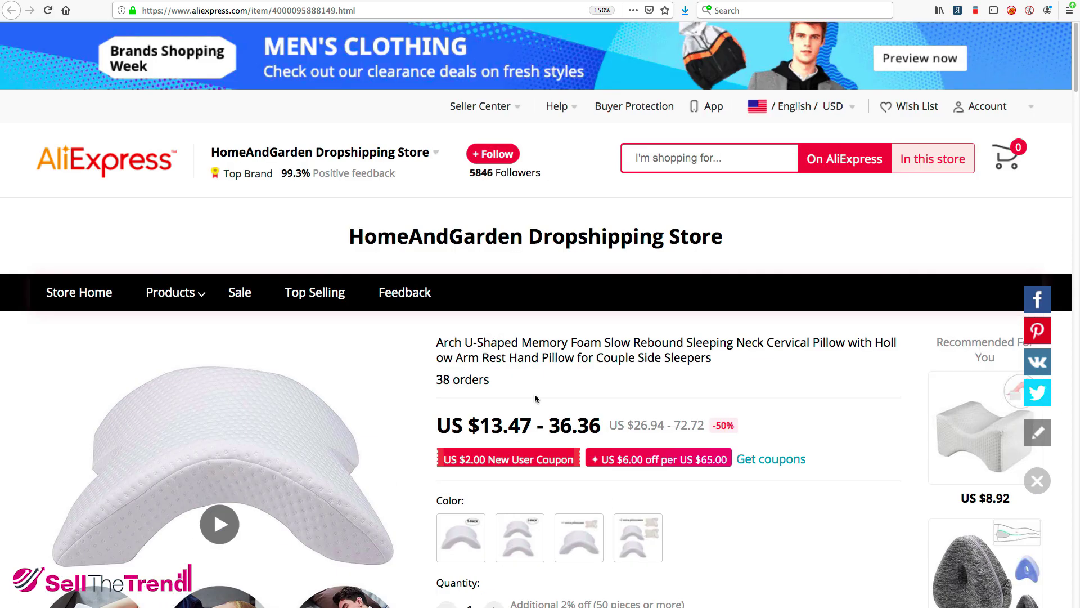
scroll(534, 394, down, 4)
click(525, 404)
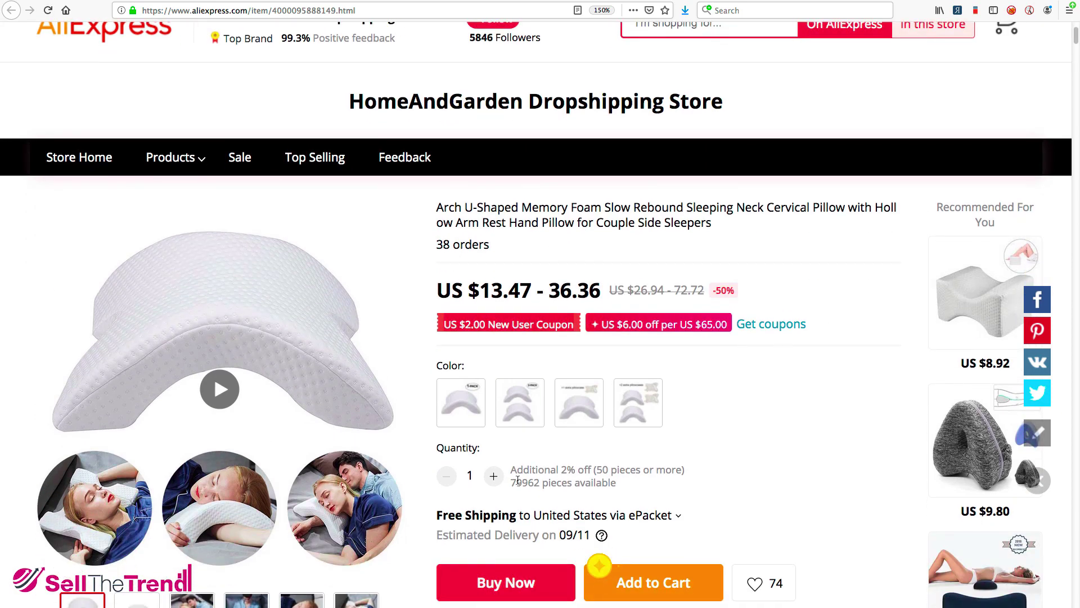
Examine the supplier's AliExpress listing for the pillow, including its specification, features, note and package contents.
scroll(455, 133, up, 3)
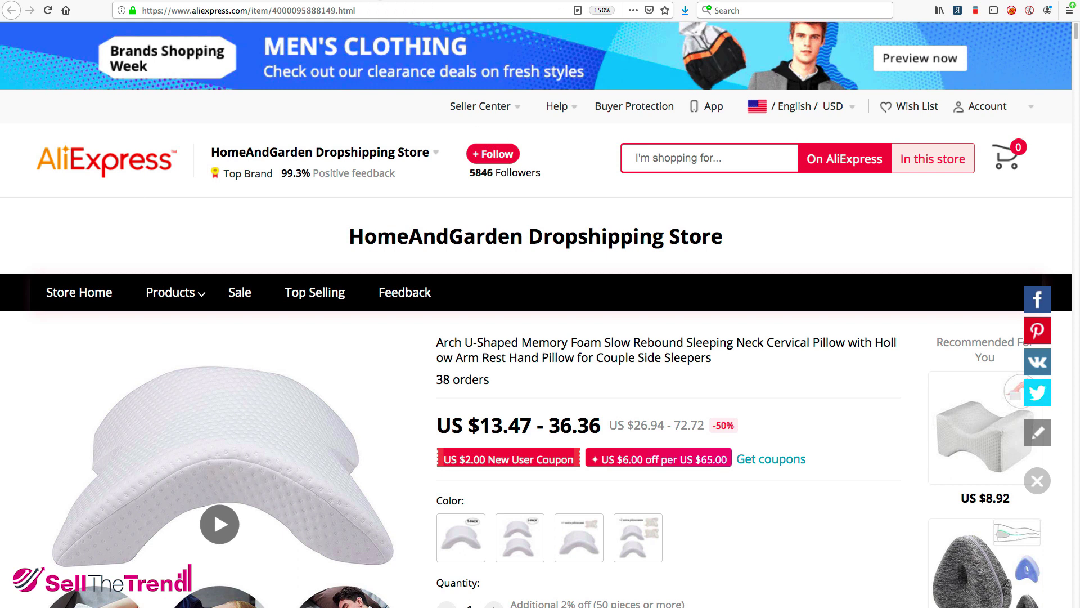
scroll(684, 366, down, 15)
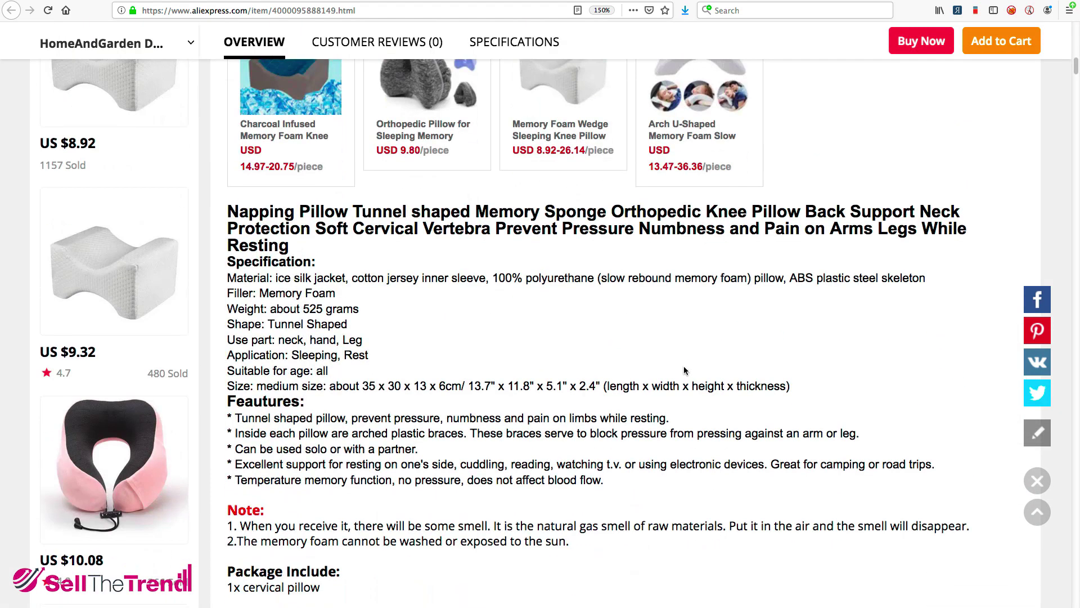
scroll(684, 365, up, 8)
scroll(683, 371, up, 8)
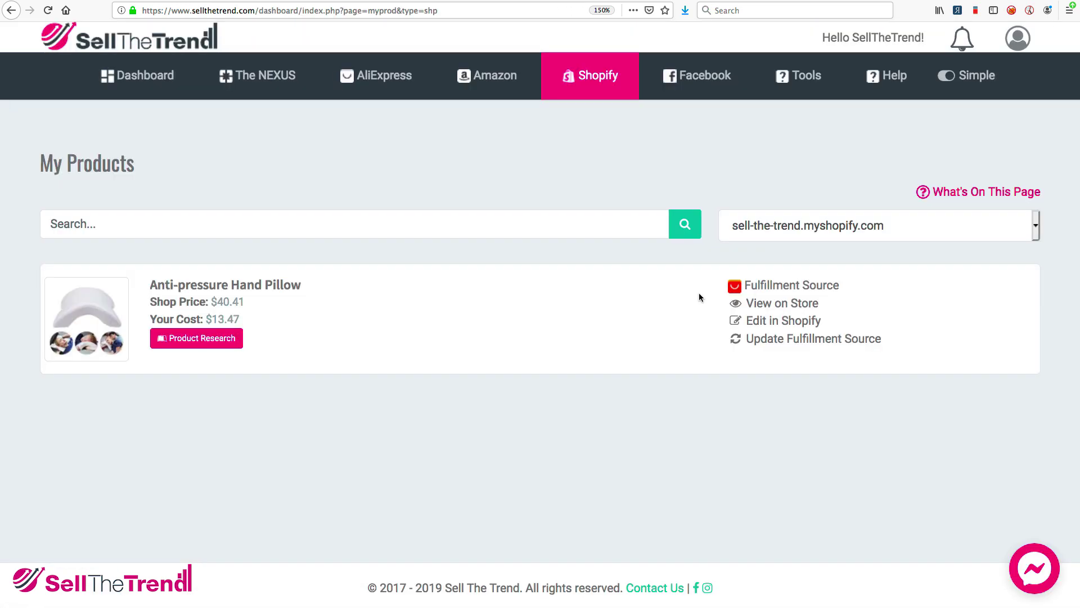
click(779, 339)
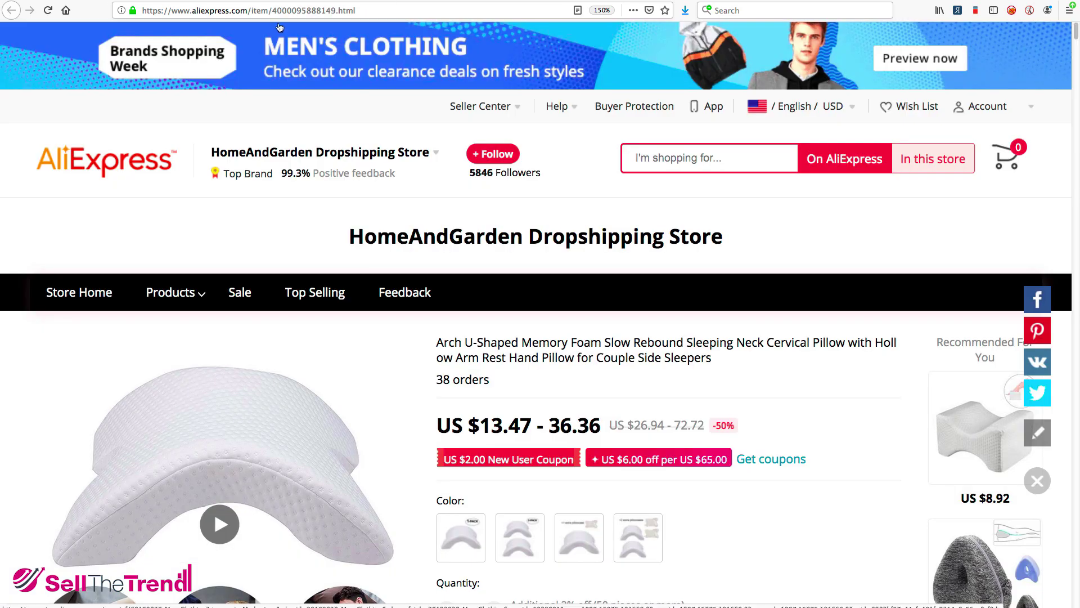
click(272, 12)
key(ctrl+c)
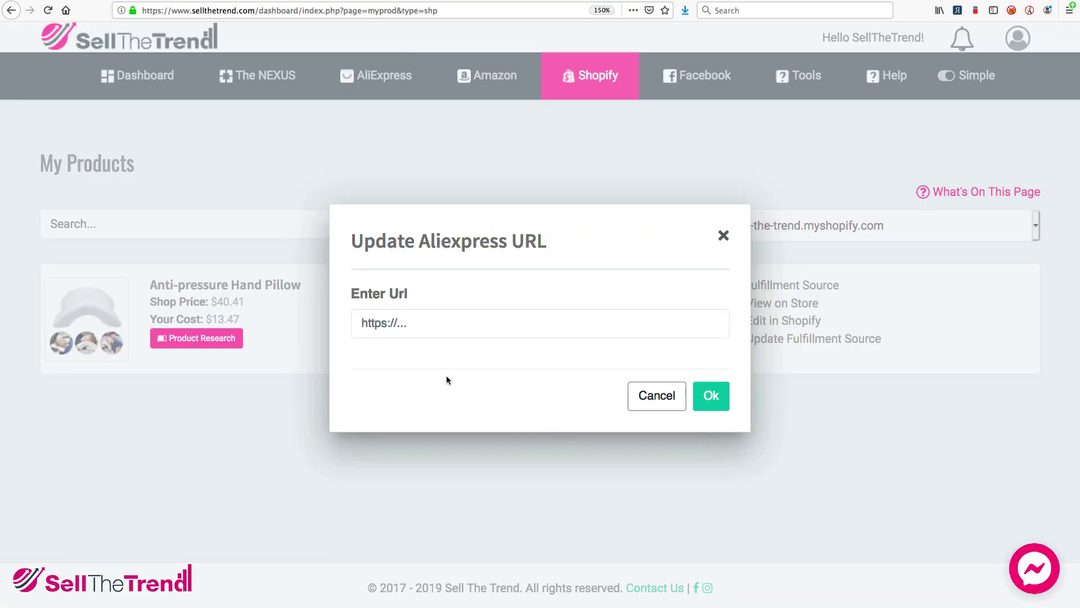
click(395, 326)
key(ctrl+v)
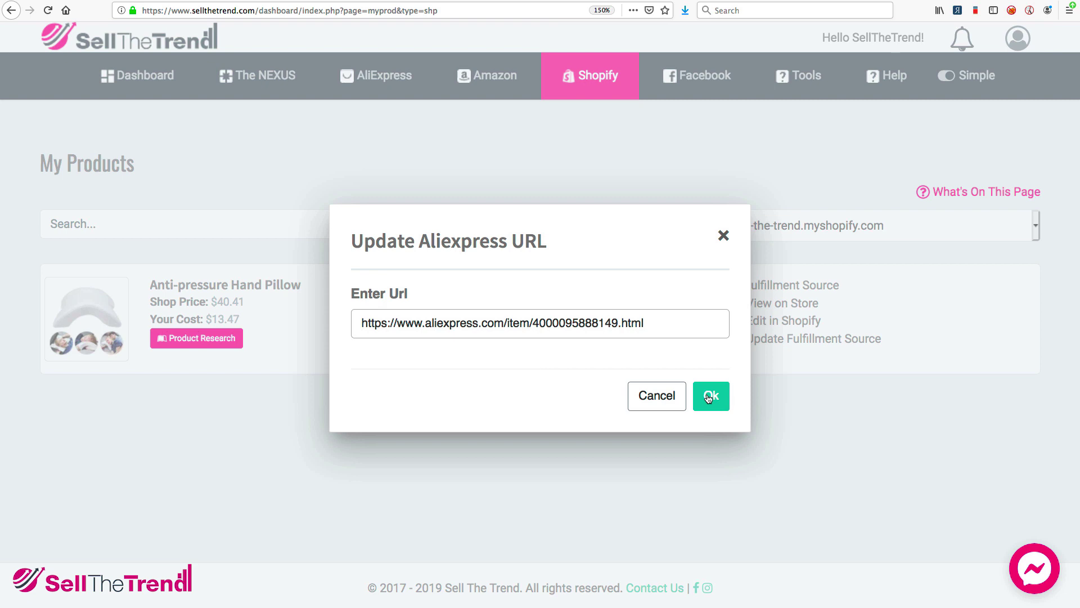
click(723, 236)
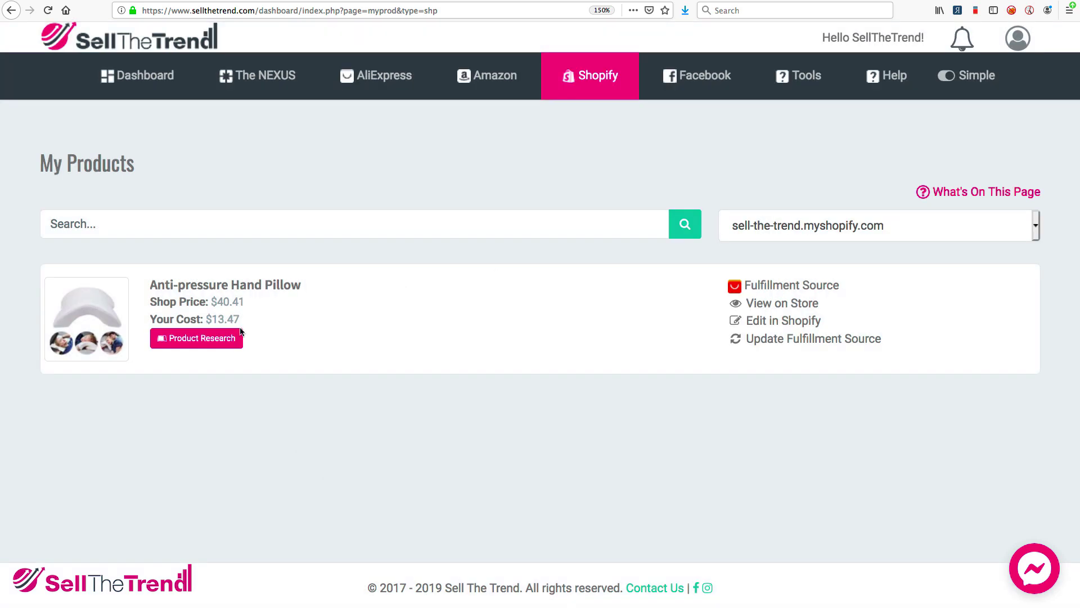